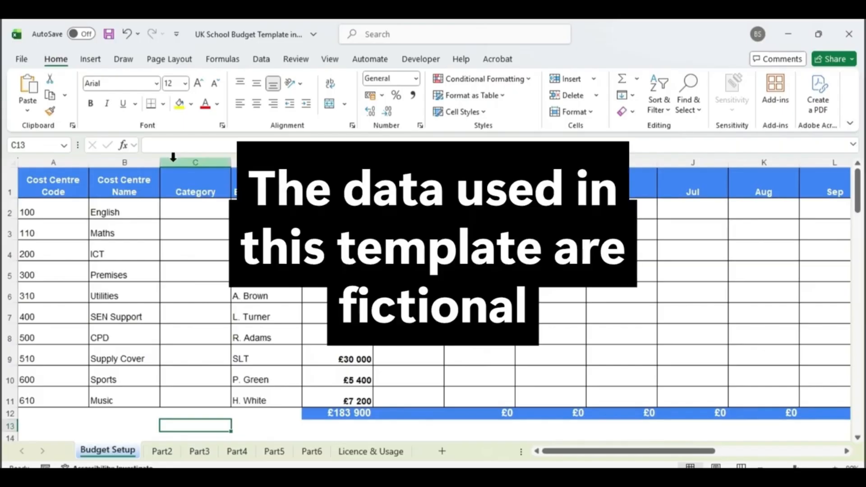
Examine the full extent of the budget table and the cost centre codes paired with the English, Maths and Premises names.
mouse_move(63, 159)
left_mouse_down()
mouse_move(479, 162)
mouse_move(856, 194)
mouse_move(841, 295)
left_mouse_up()
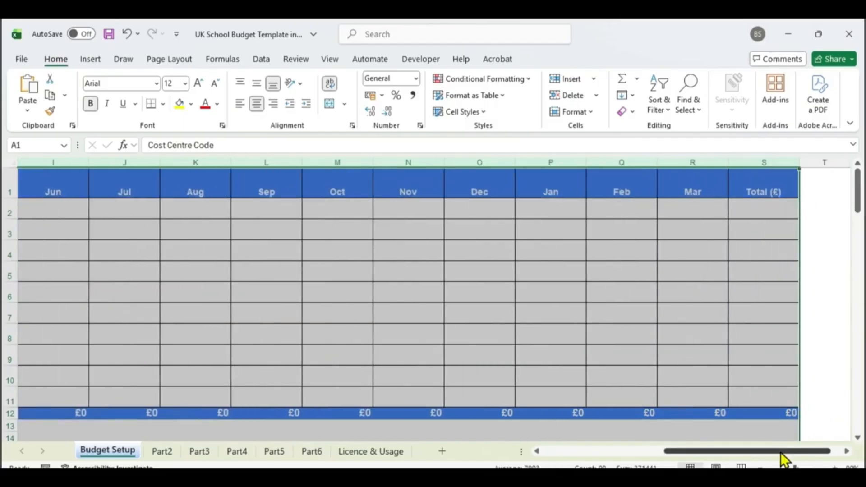
left_click_drag(780, 452, 626, 462)
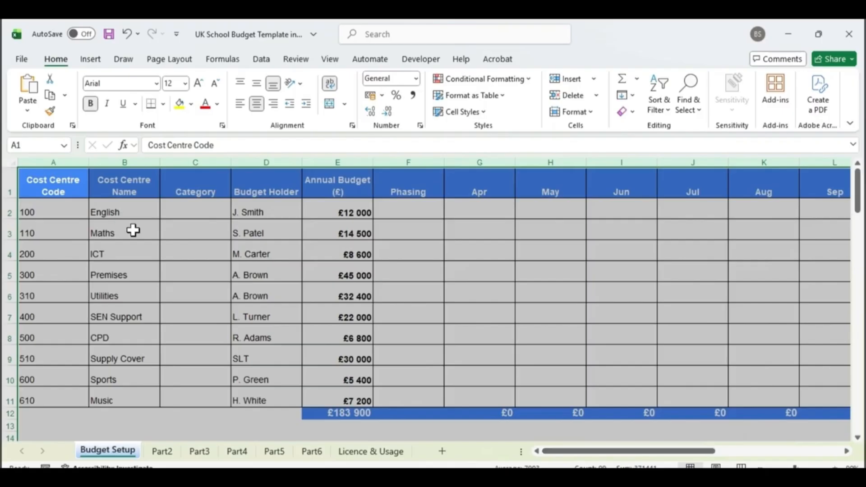
left_click(76, 209)
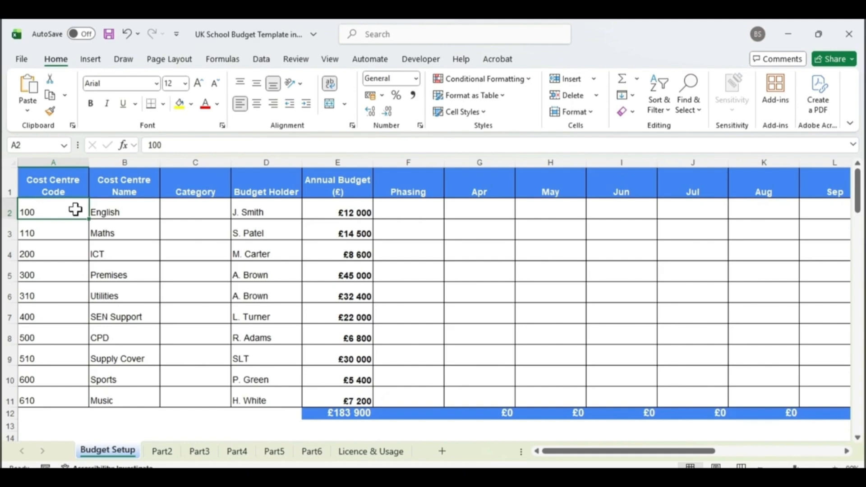
left_click(64, 158)
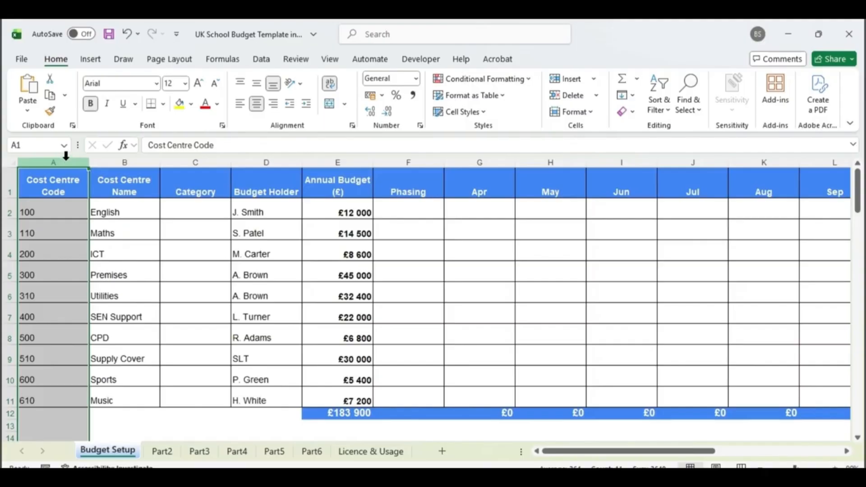
left_click(67, 212)
left_click_drag(50, 212, 160, 211)
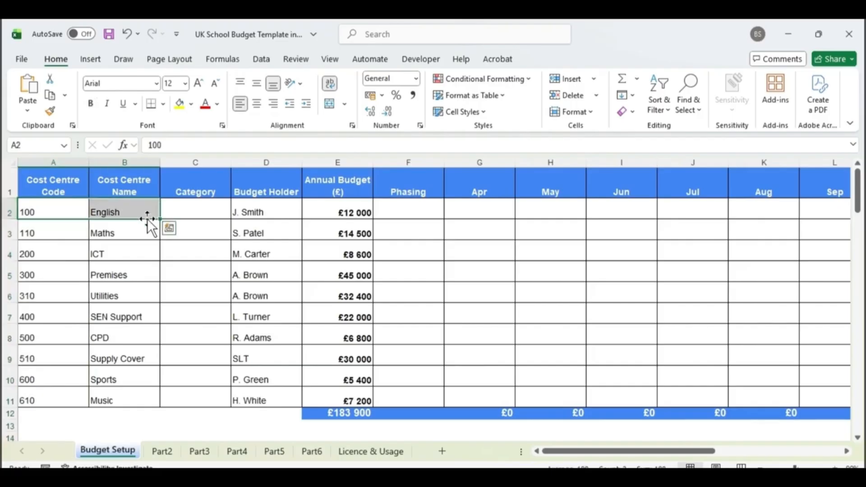
left_click_drag(54, 233, 118, 233)
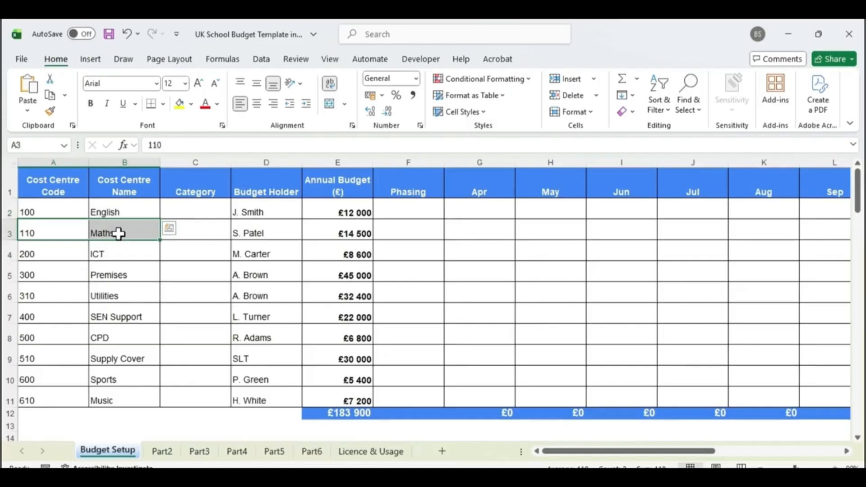
left_click(54, 275)
left_click_drag(54, 274, 131, 268)
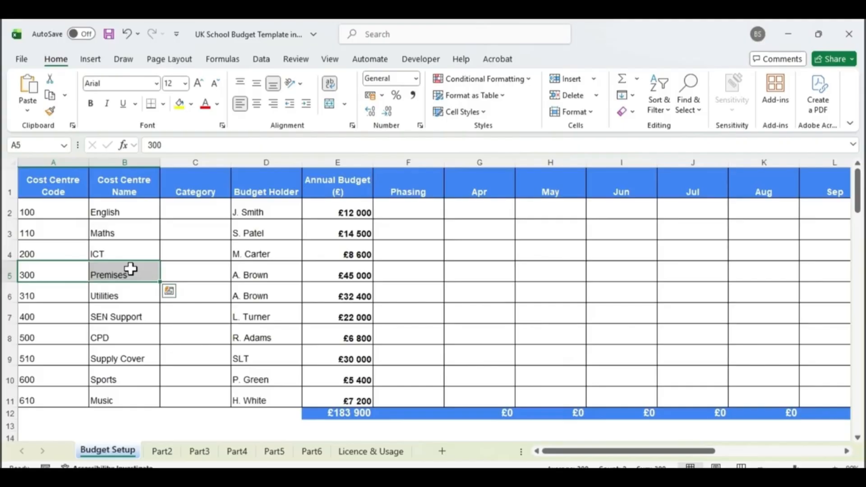
Review the Cost Centre Name column, including the English, ICT, Premises and SEN Support entries.
left_click(139, 163)
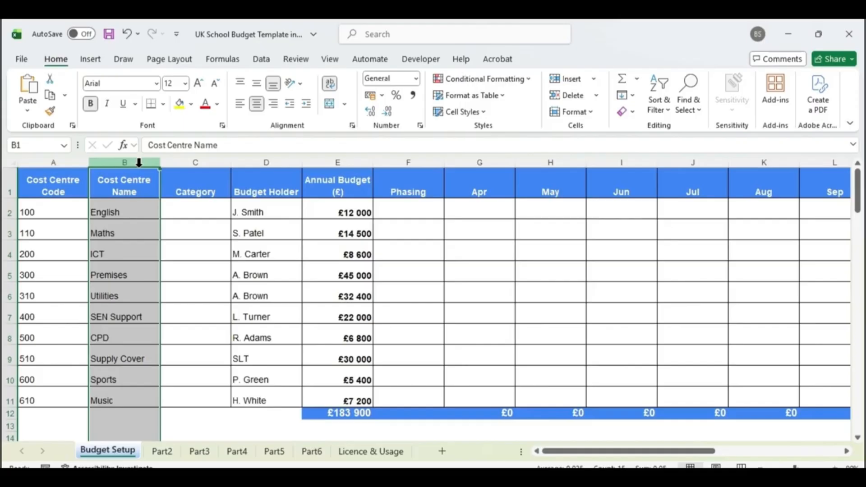
left_click(129, 209)
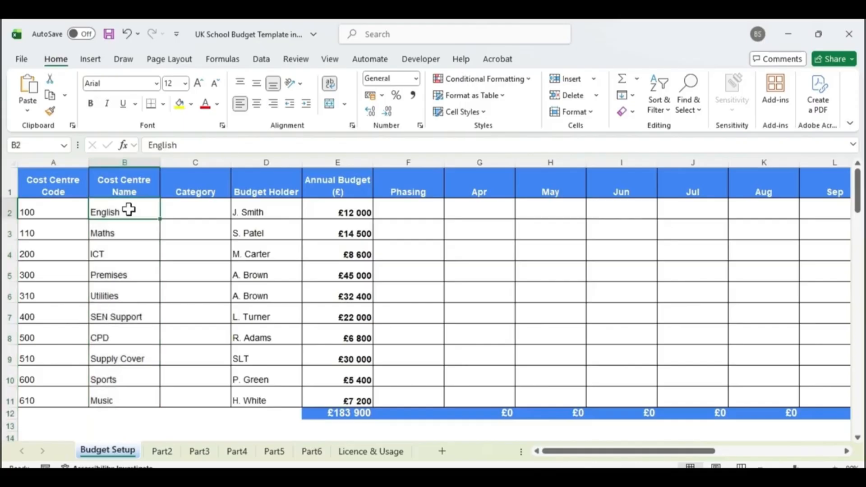
left_click(129, 251)
left_click(129, 276)
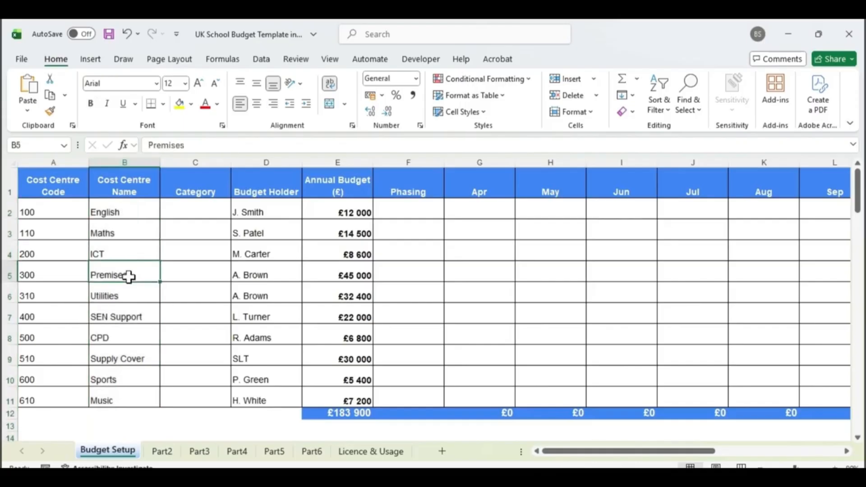
left_click(131, 318)
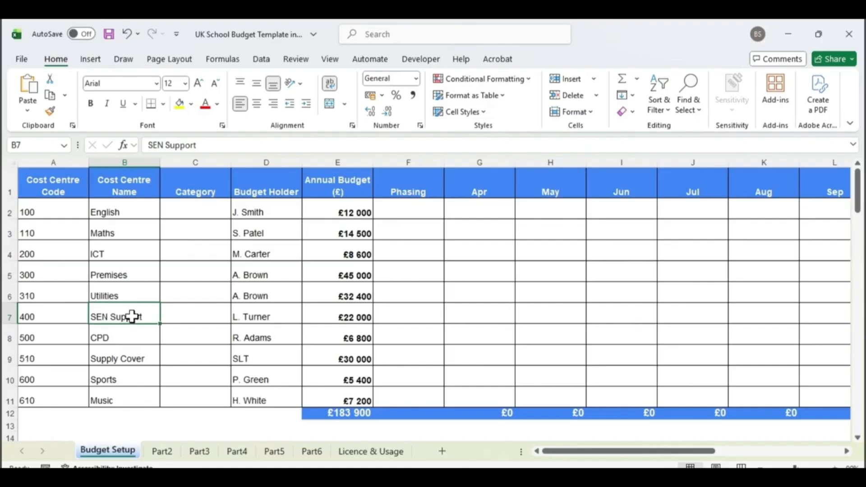
Set the Category of the English and Maths cost centres to Curriculum.
left_click(203, 161)
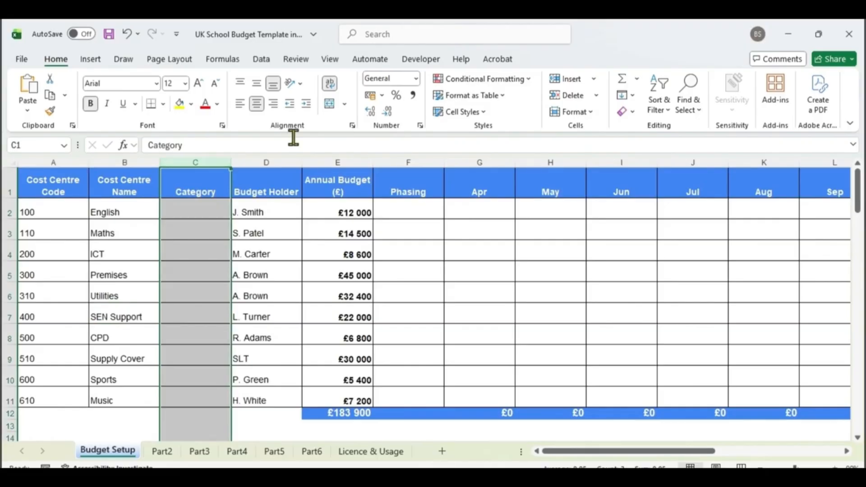
left_click(207, 206)
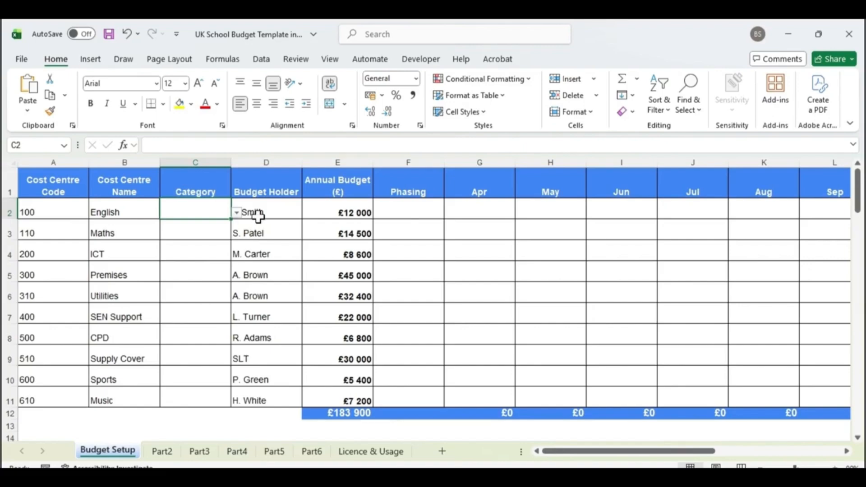
left_click(236, 213)
left_click(208, 228)
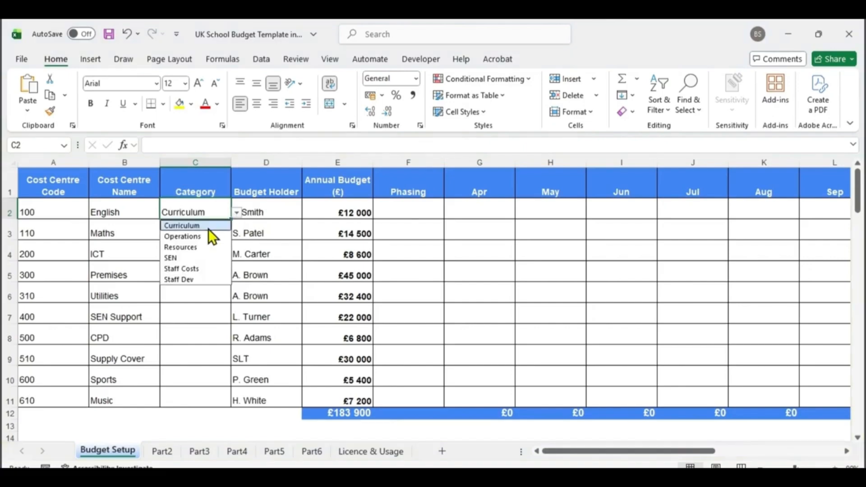
key("Return")
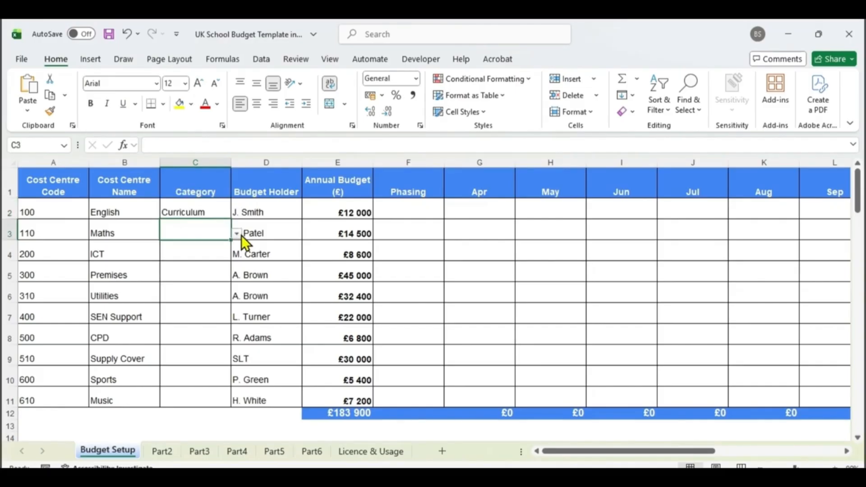
left_click(236, 234)
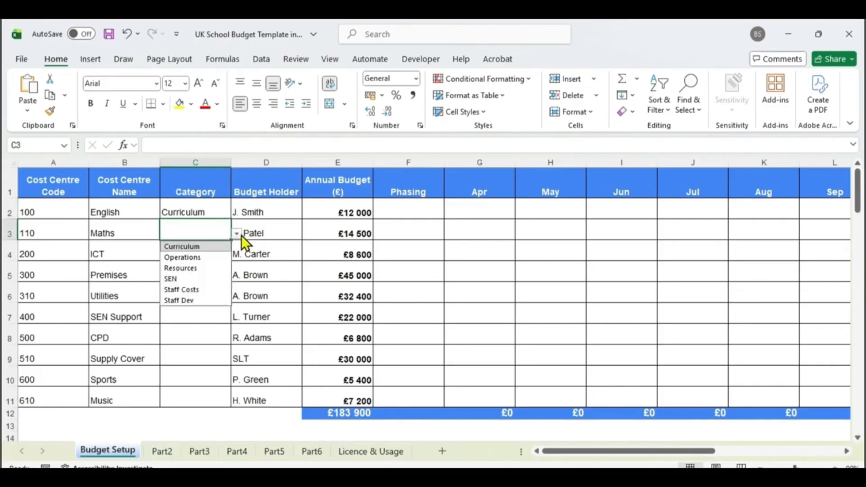
left_click(208, 247)
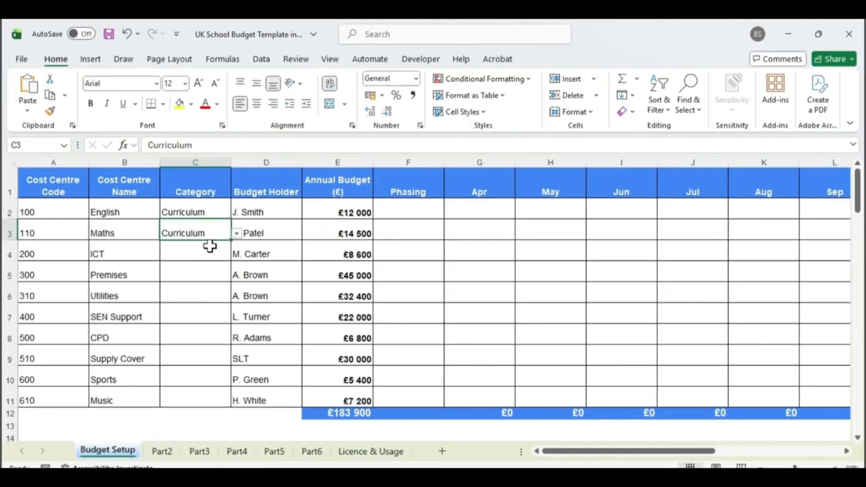
Set the Category of ICT to Resources and of Premises to Operations.
left_click(217, 244)
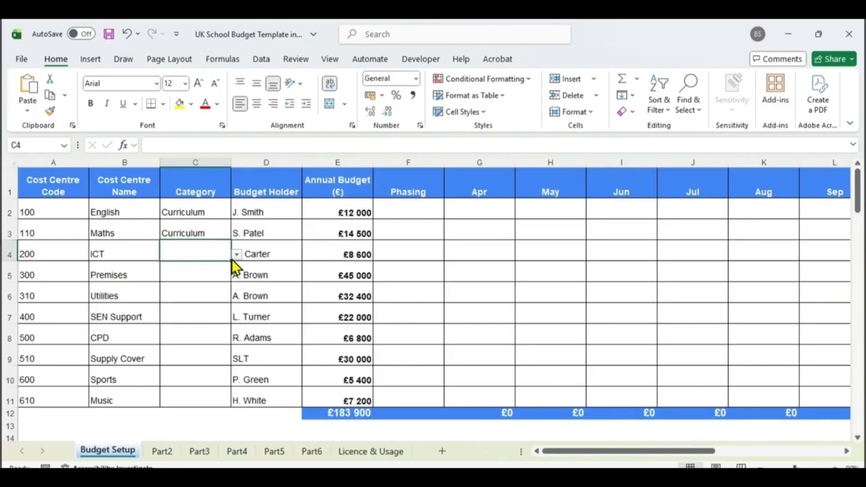
left_click(236, 255)
left_click(199, 289)
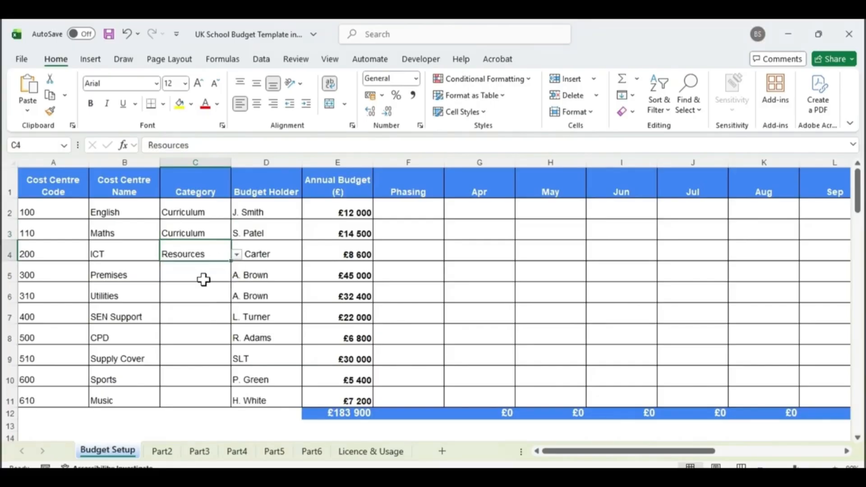
left_click(203, 279)
left_click(236, 276)
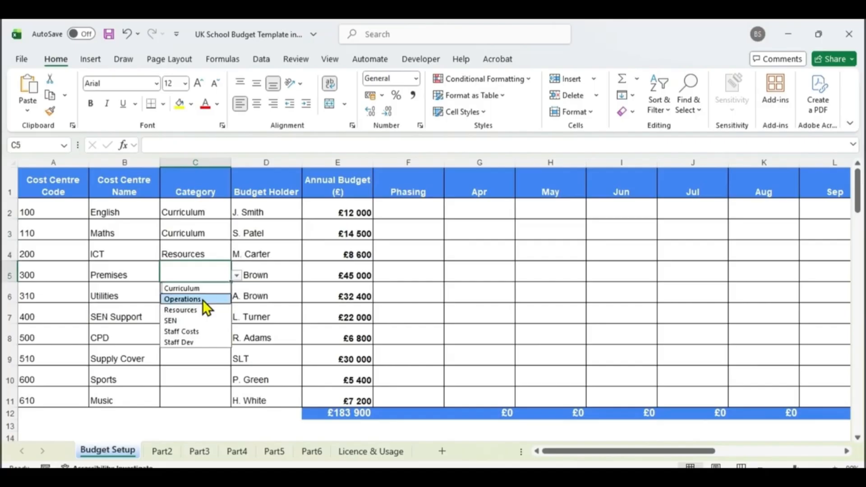
left_click(202, 300)
Set the Category of Utilities to Operations and of SEN Support to SEN.
left_click(204, 298)
key("alt+Down")
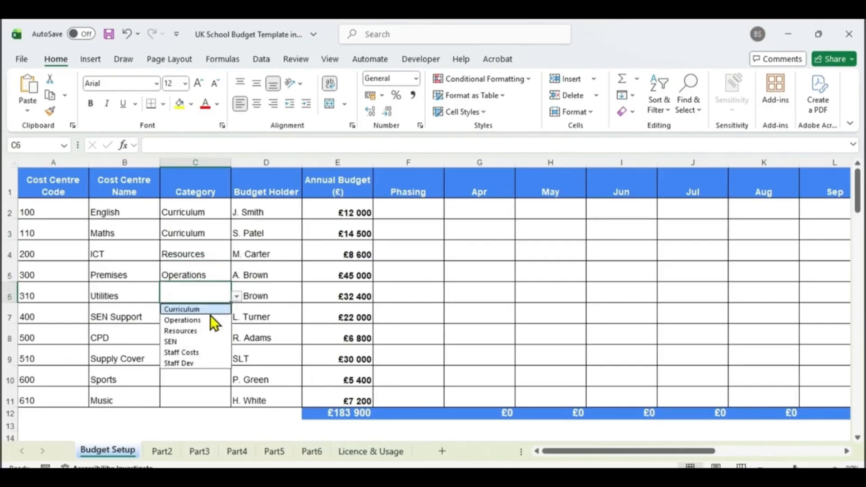
left_click(210, 317)
left_click(204, 313)
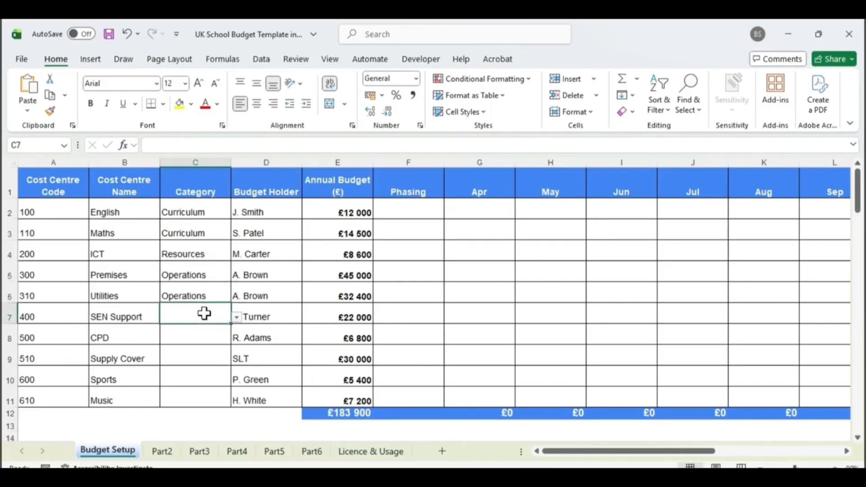
left_click(236, 318)
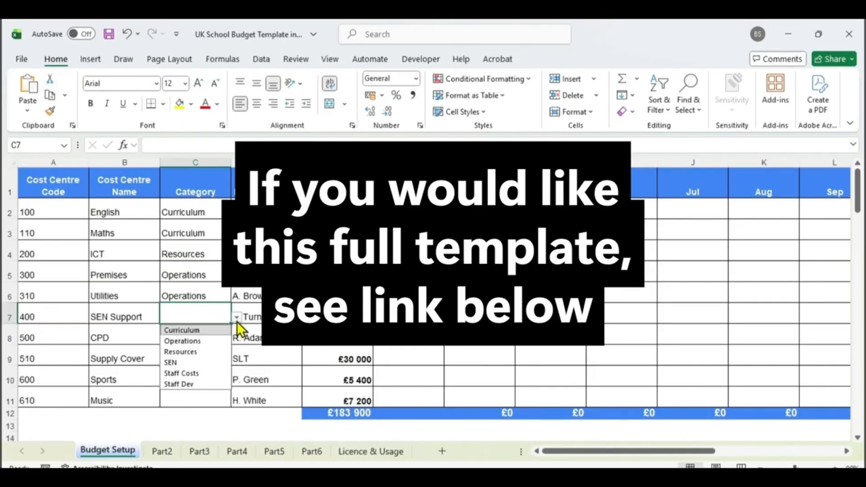
left_click(202, 362)
Set the Category of CPD to Staff Dev and of Supply Cover to Staff Costs.
left_click(201, 333)
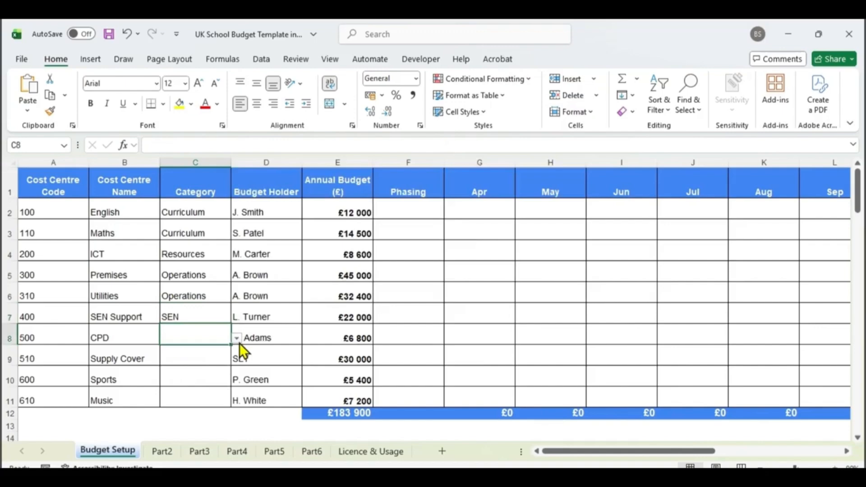
left_click(237, 338)
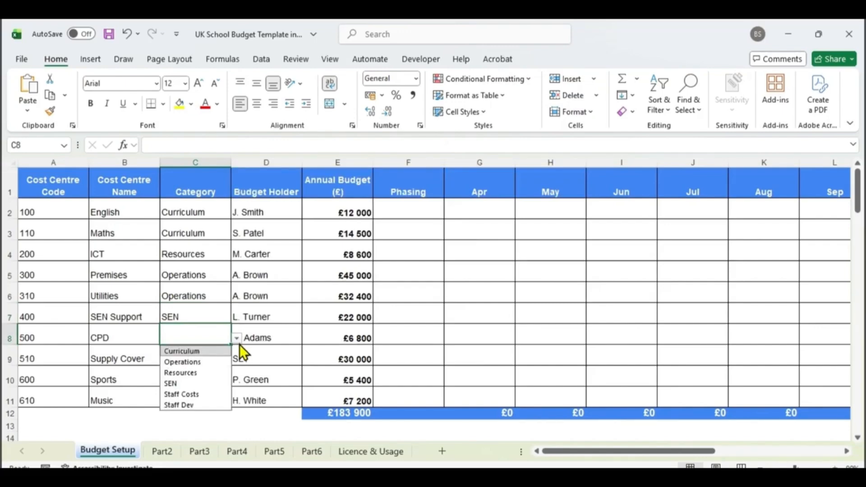
left_click(212, 404)
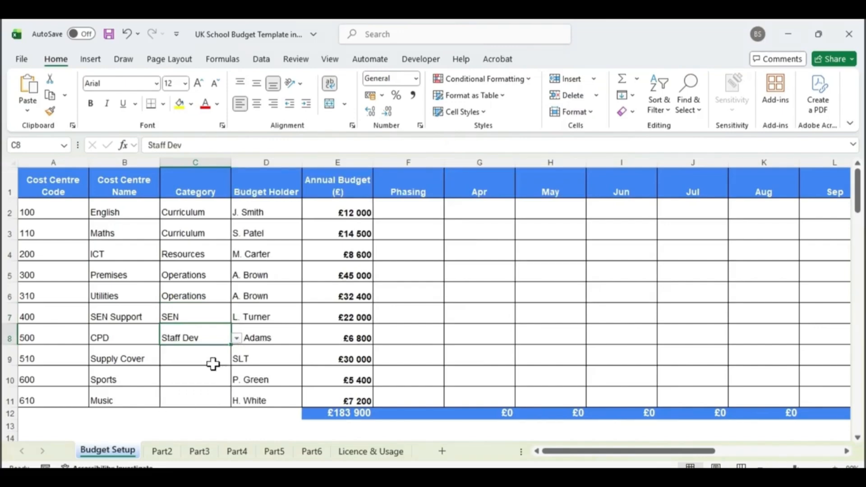
left_click(213, 364)
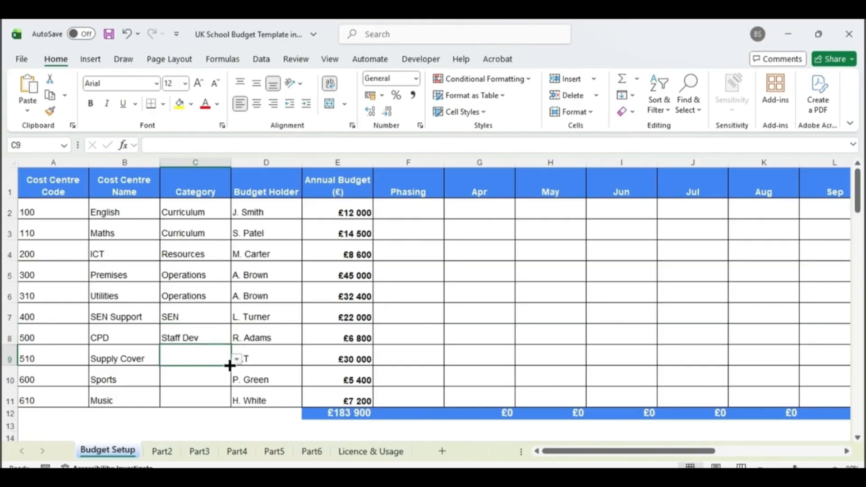
left_click(236, 359)
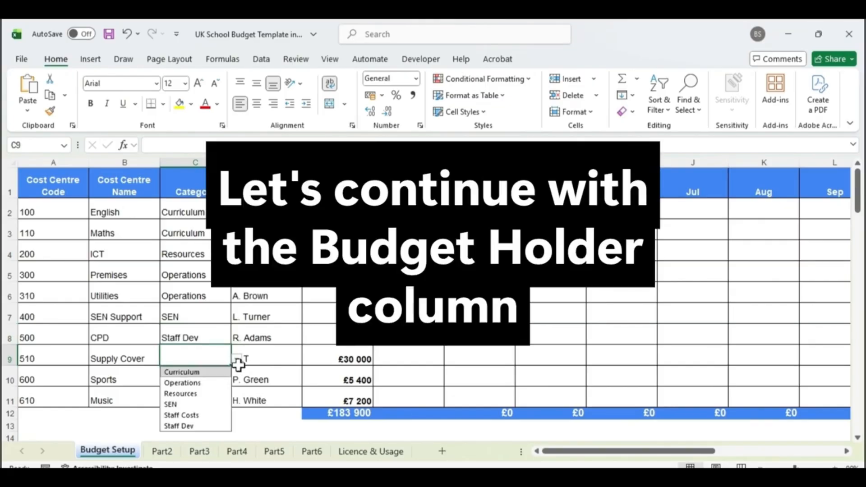
left_click(202, 415)
Set the Category of the Sports and Music cost centres to Curriculum.
left_click(202, 381)
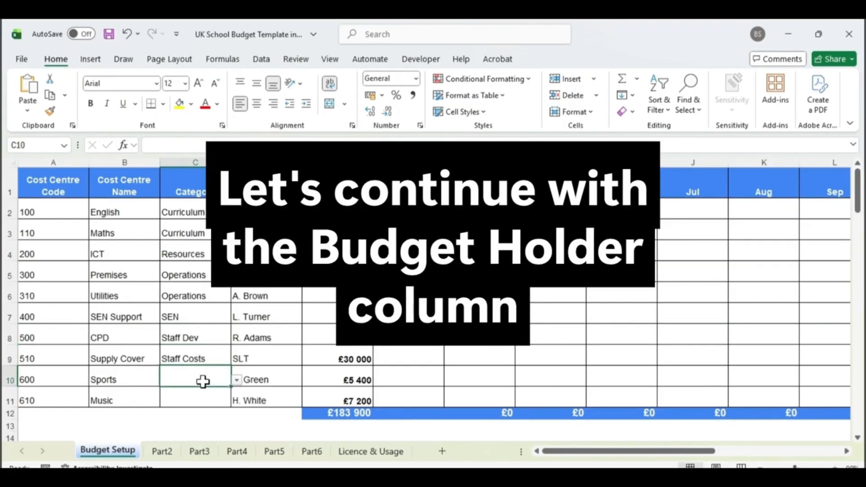
left_click(237, 381)
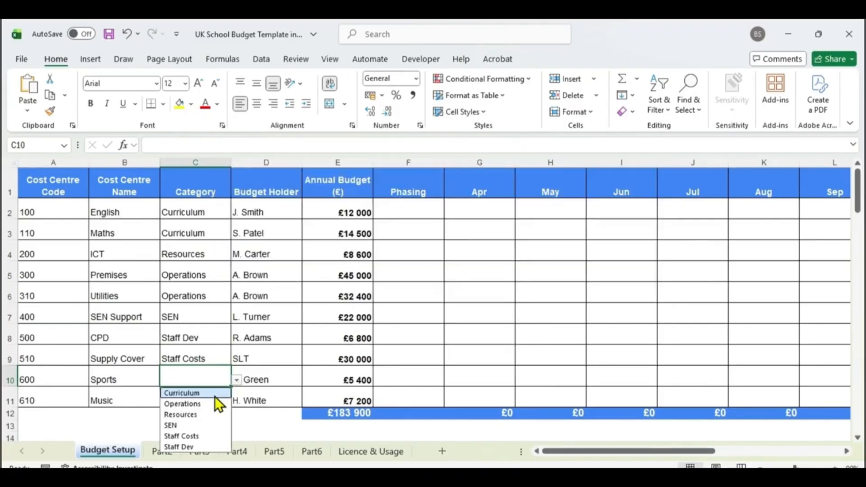
left_click(215, 396)
left_click(216, 395)
left_click(236, 400)
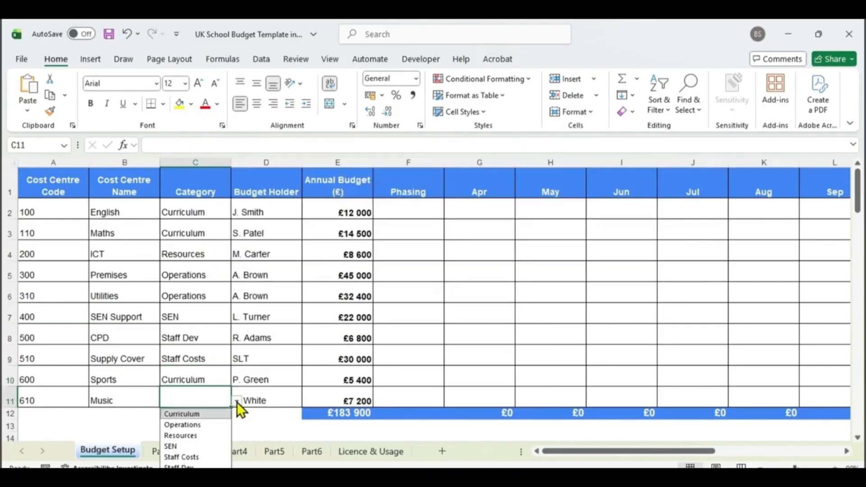
left_click(212, 414)
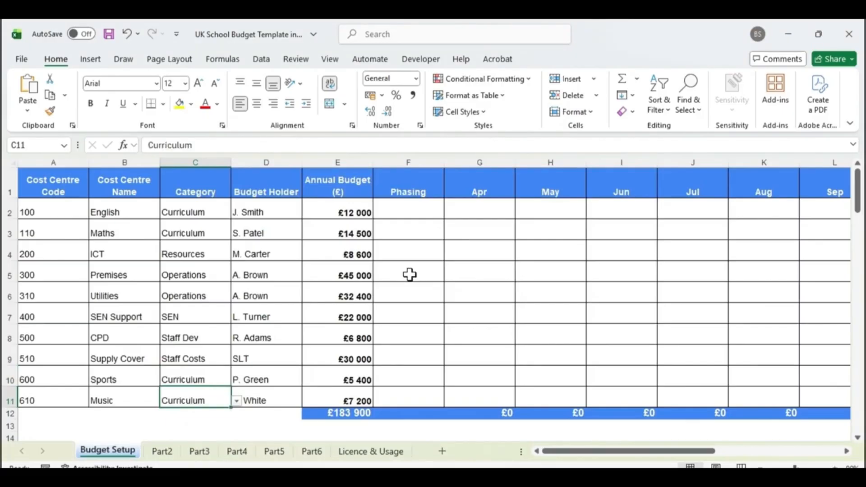
Review the Budget Holder column, the English cost centre's row and the Annual Budget (£) column.
left_click(262, 159)
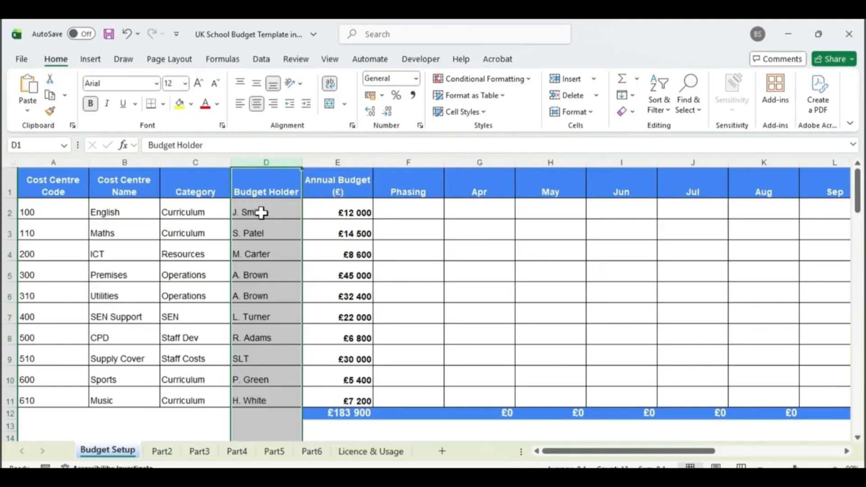
left_click(9, 212)
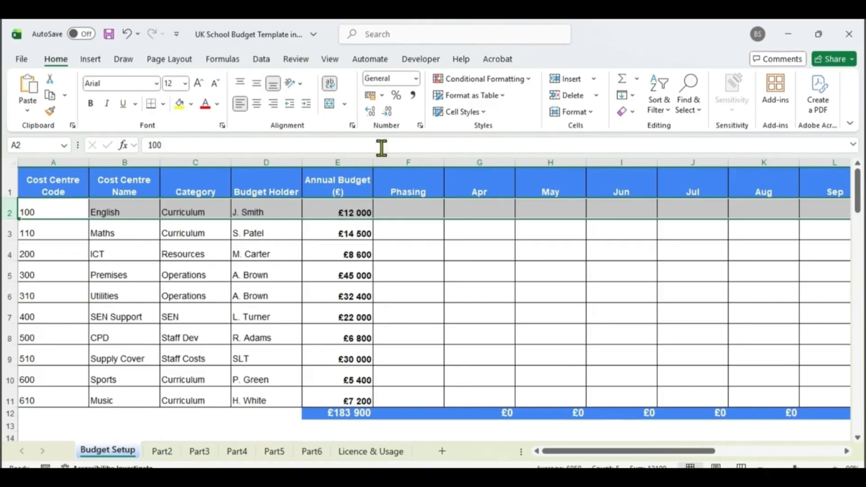
left_click(344, 159)
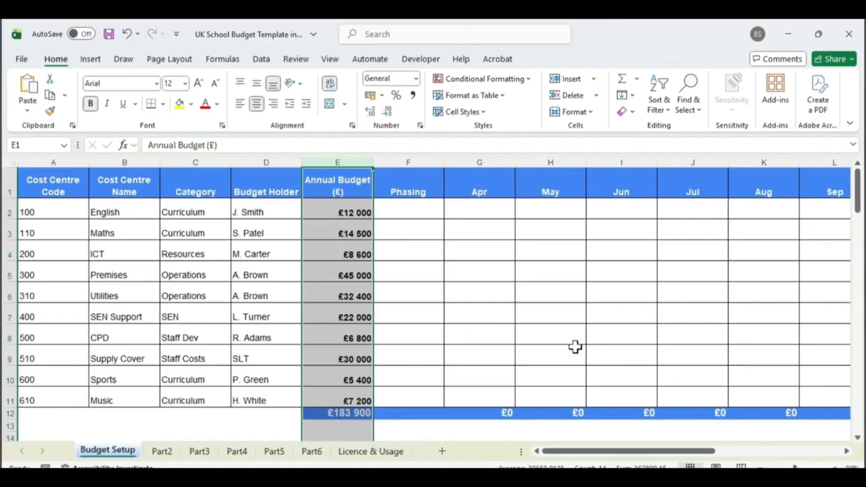
Review the annual budgets of the English and Premises cost centres and the Phasing column.
left_click(353, 210)
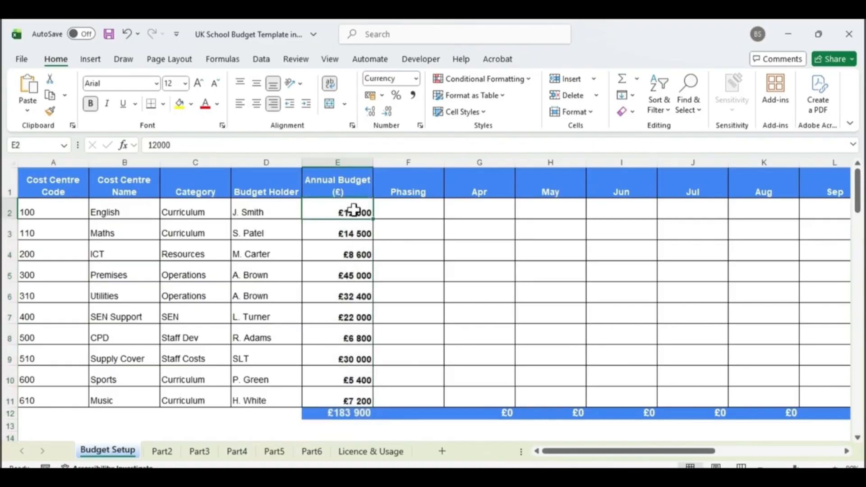
left_click(345, 276)
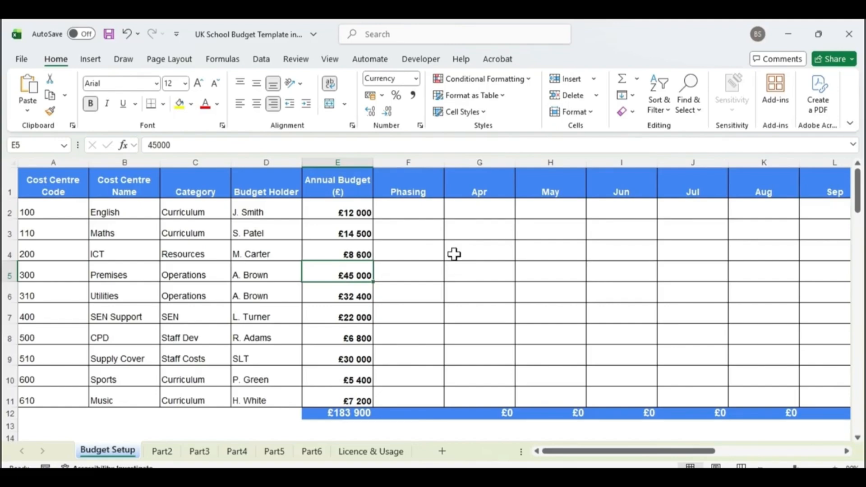
left_click(416, 159)
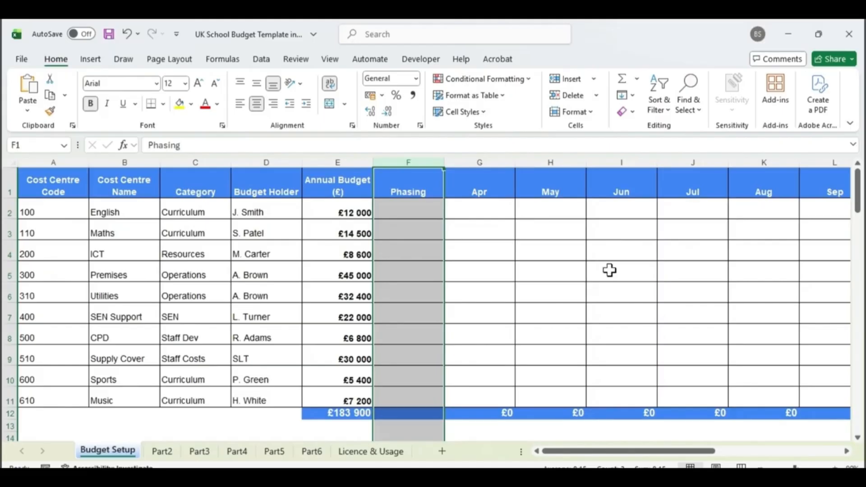
Set the Phasing of the English, Maths and ICT cost centres to Even.
left_click(427, 213)
left_click(449, 213)
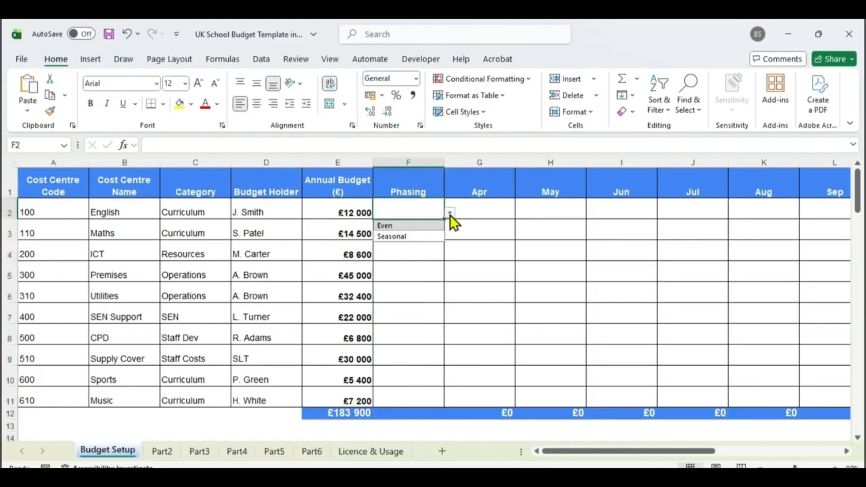
left_click(436, 225)
left_click(437, 228)
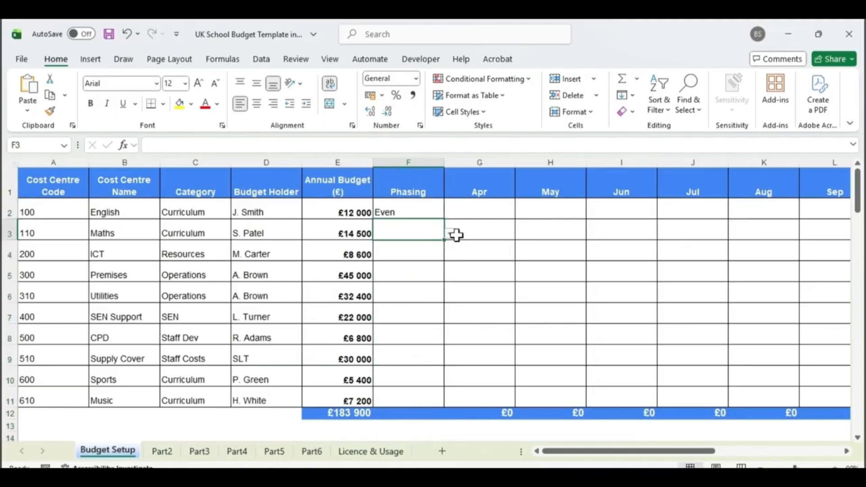
left_click(450, 234)
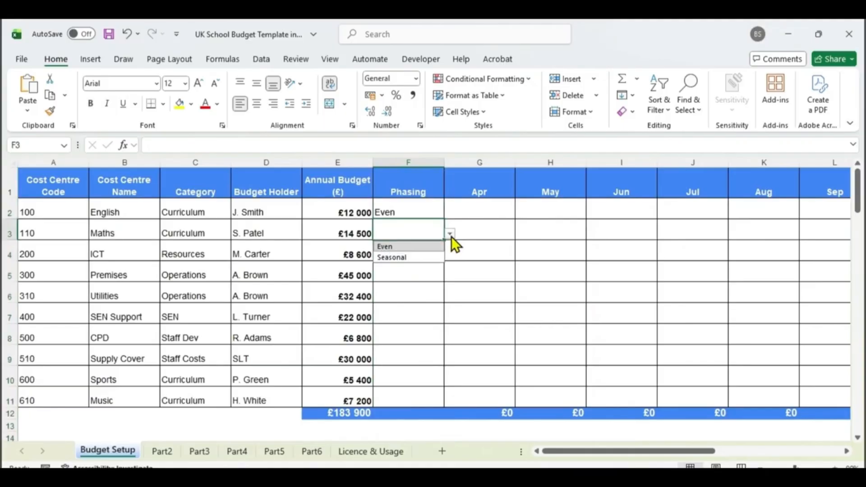
left_click(426, 248)
left_click(425, 250)
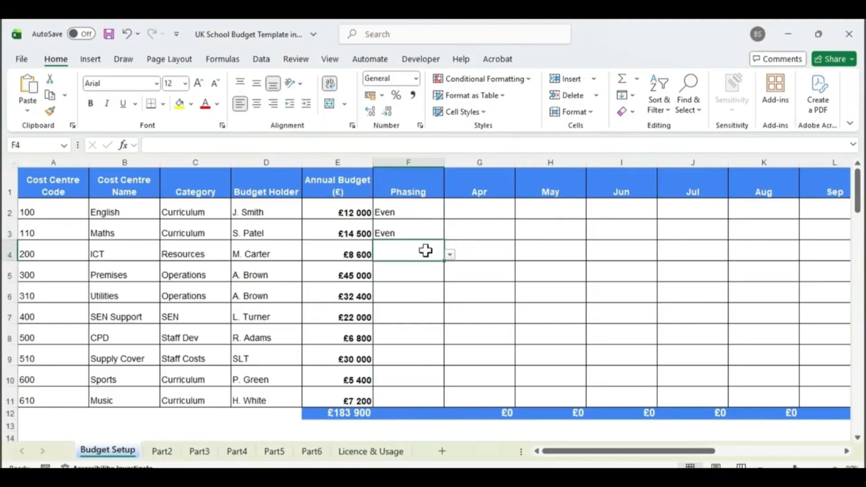
left_click(447, 258)
left_click(445, 255)
left_click(449, 255)
left_click(431, 270)
Set the Phasing of the Premises and Utilities cost centres to Seasonal.
left_click(430, 273)
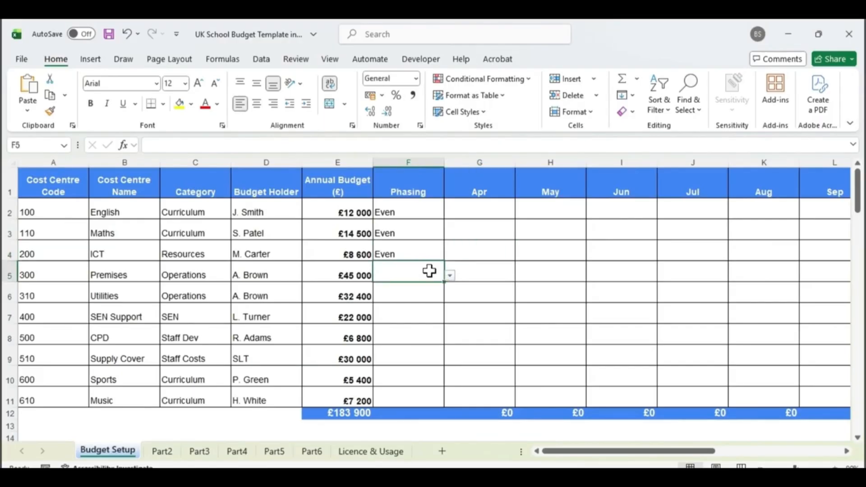
left_click(449, 275)
left_click(433, 299)
left_click(426, 297)
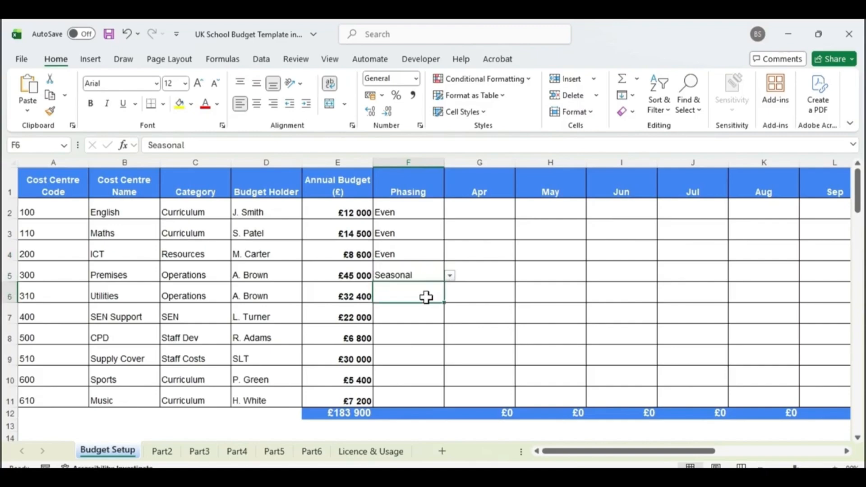
left_click(450, 297)
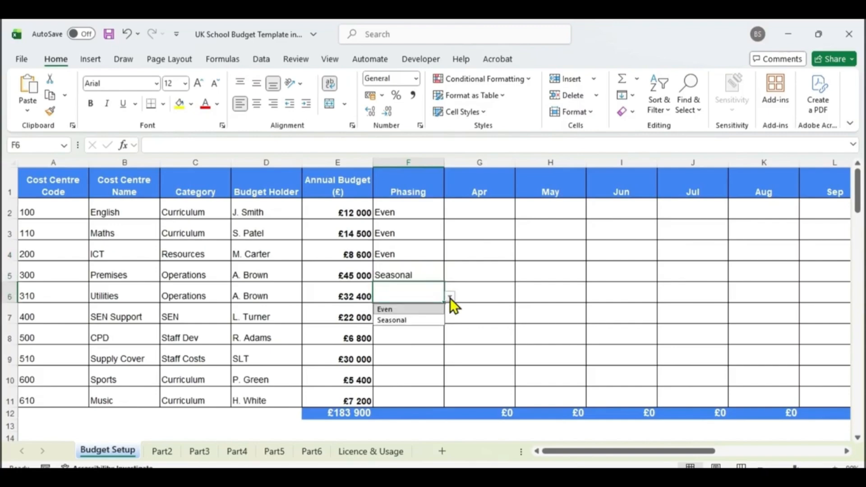
left_click(421, 320)
Set the Phasing of the SEN Support and CPD cost centres to Even.
left_click(419, 308)
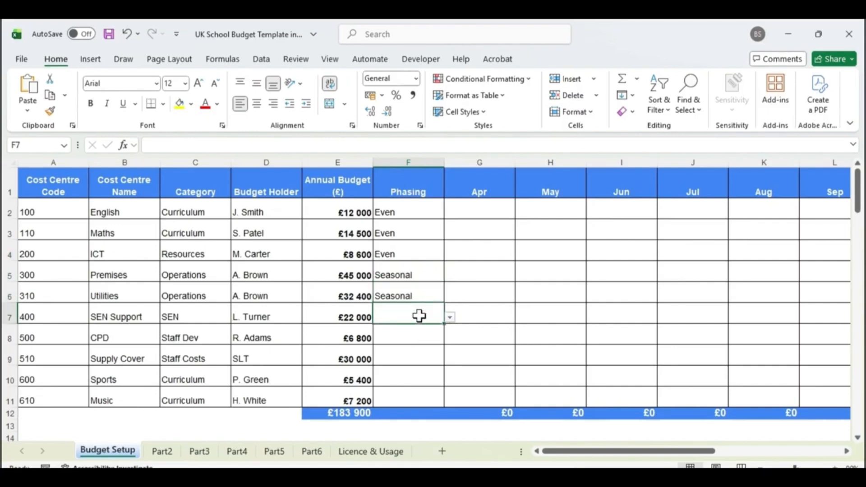
left_click(450, 317)
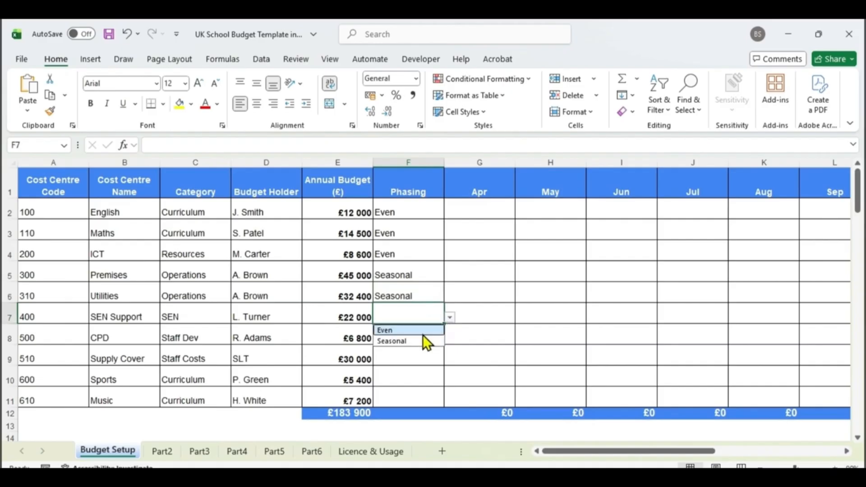
left_click(422, 333)
left_click(422, 336)
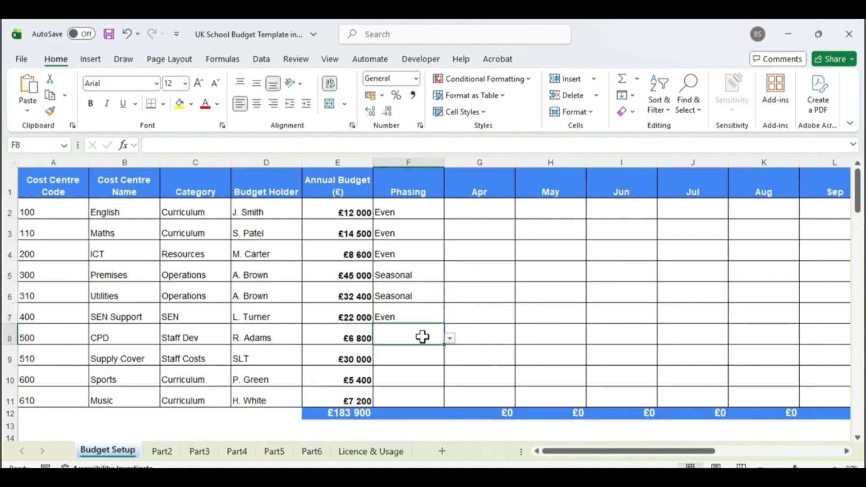
left_click(450, 339)
left_click(412, 354)
Set the Phasing of the Supply Cover cost centre to Seasonal.
left_click(420, 355)
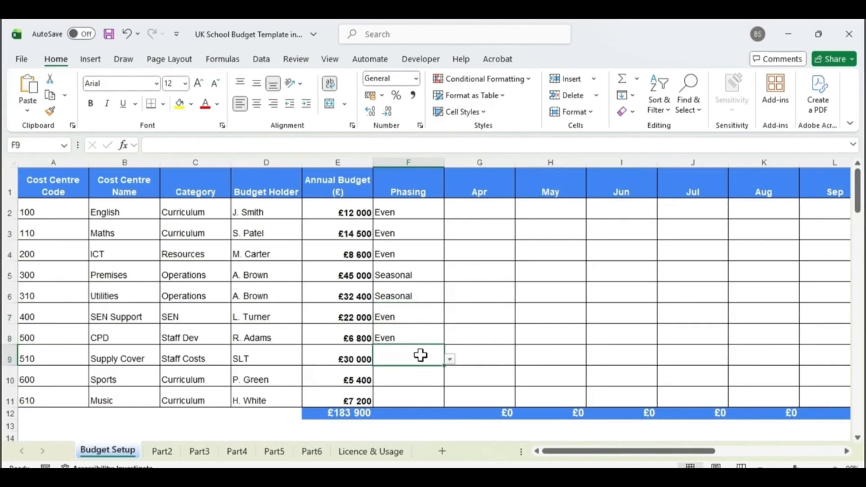
left_click(450, 360)
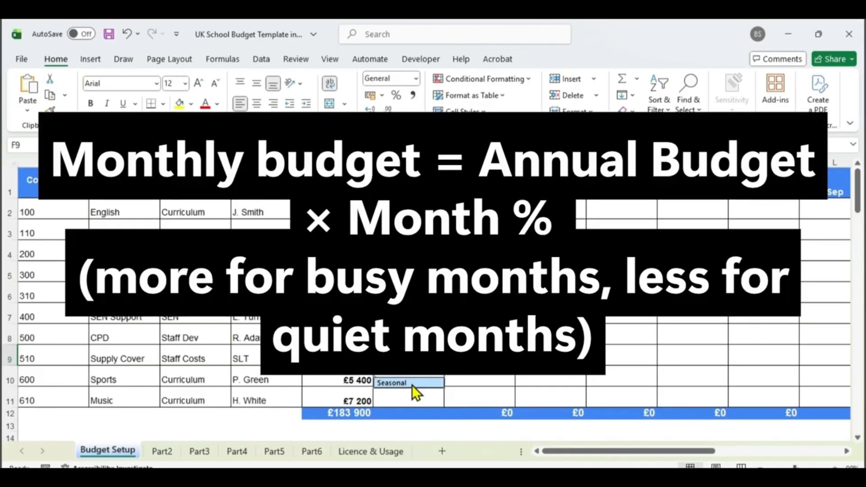
left_click(412, 383)
Set the Phasing of the Sports and Music cost centres to Even.
left_click(412, 378)
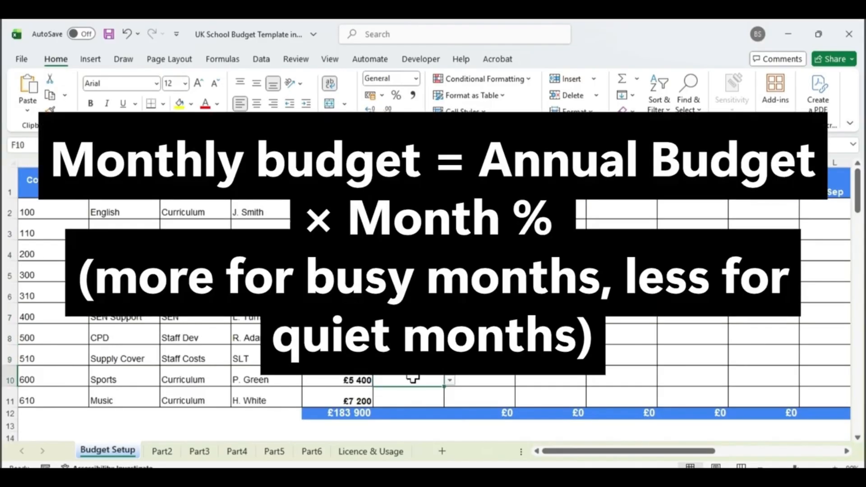
left_click(450, 380)
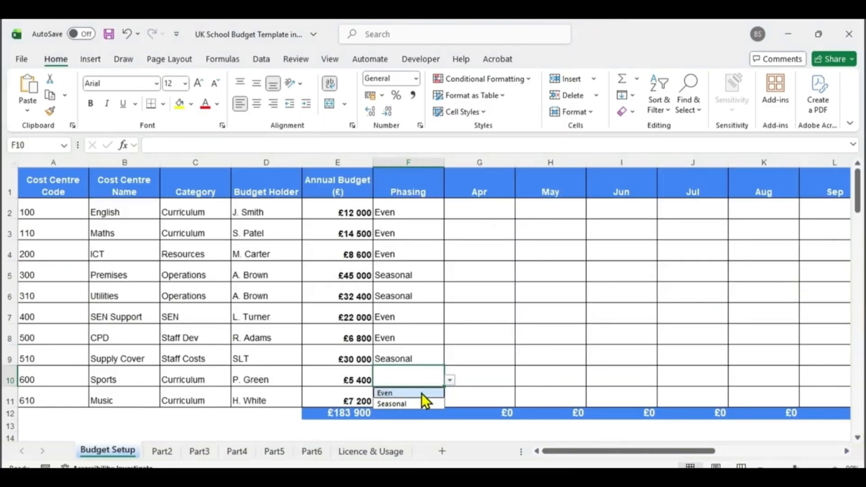
left_click(421, 393)
key("Return")
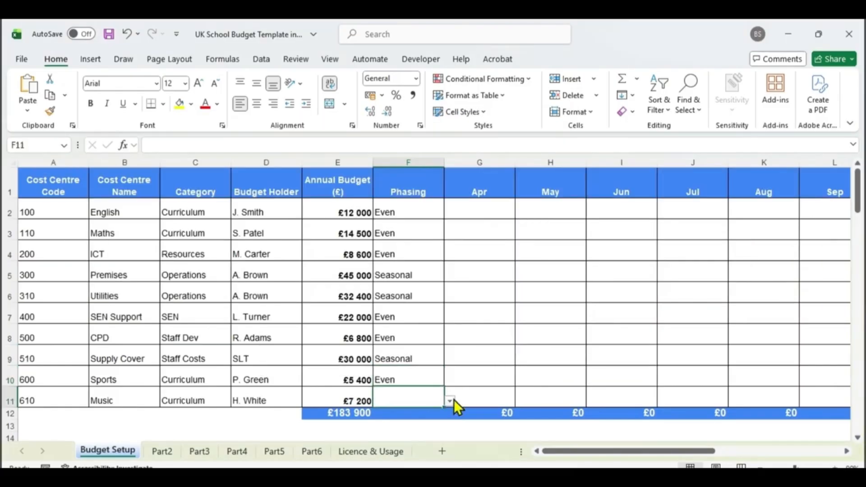
left_click(449, 400)
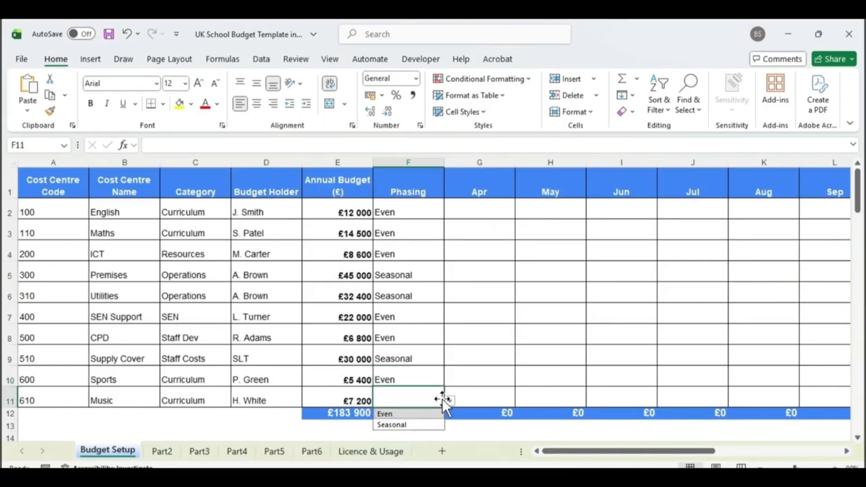
left_click(411, 415)
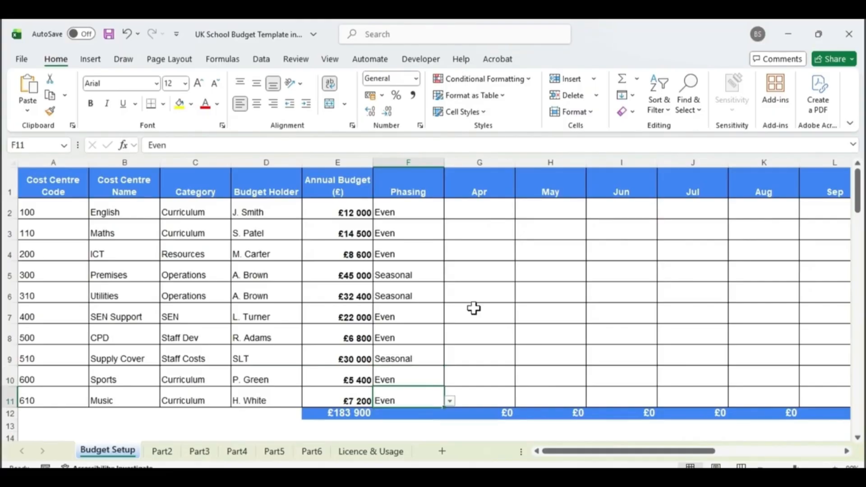
Enter the formula =IF($F2="Even";$E2/12;IF($F2="Seasonal";$E2*B$17;0)) in the English row's Apr cell, G2.
left_click(470, 213)
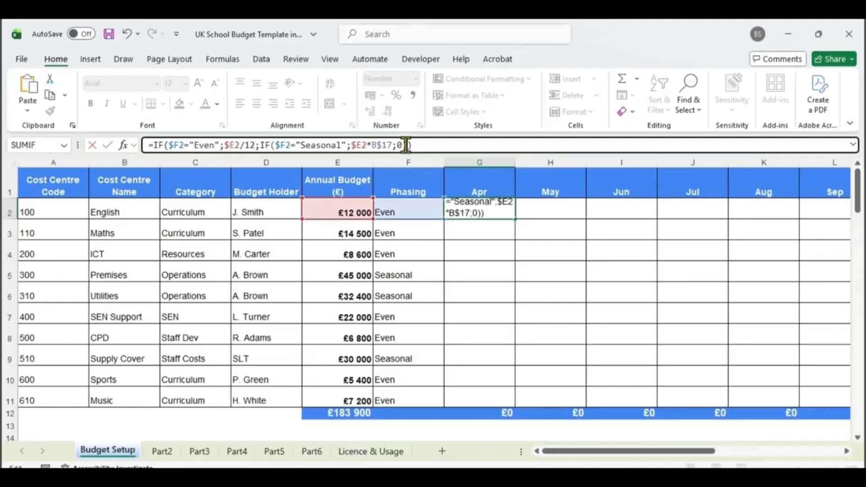
left_click_drag(405, 145, 148, 145)
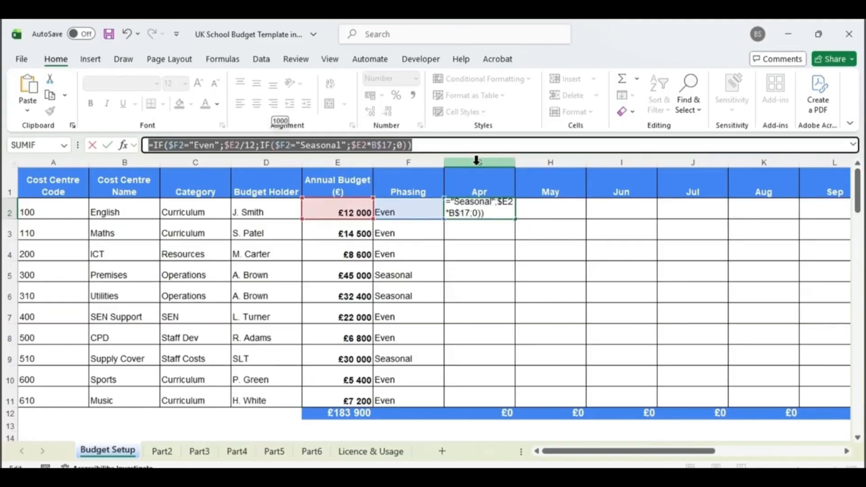
left_click(455, 144)
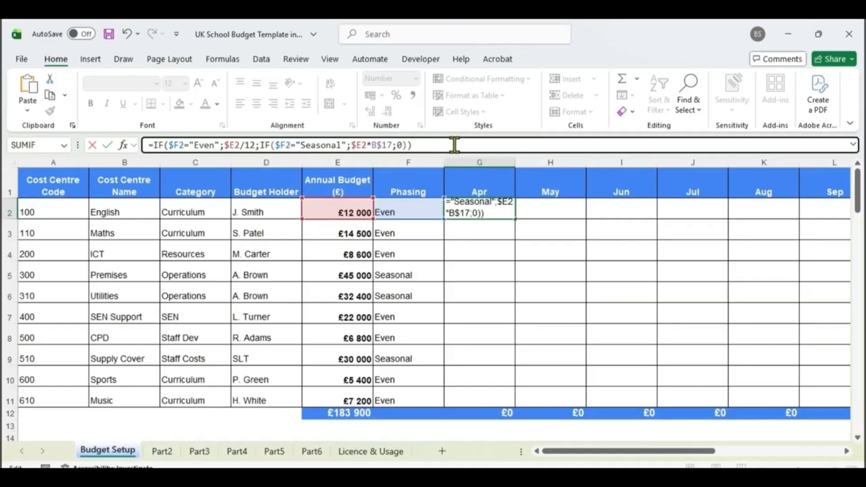
key("Return")
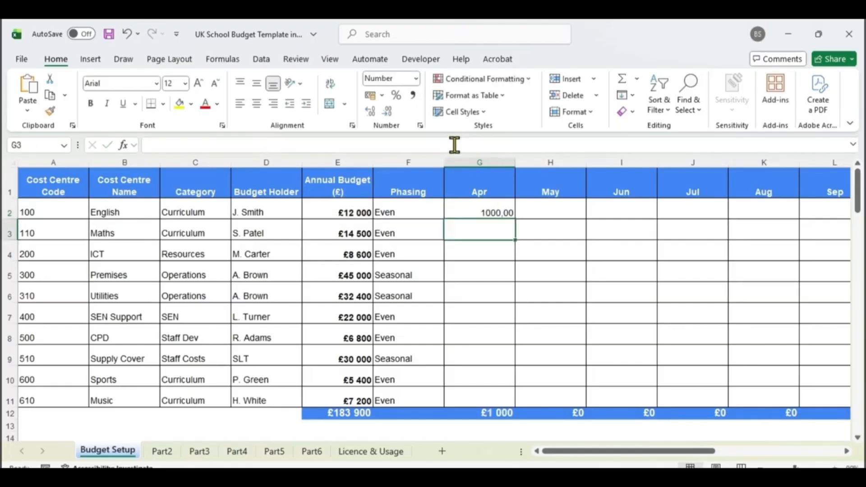
Copy the April formula from G2 to all months from Apr to Mar for every cost centre, English through Music.
left_click(501, 206)
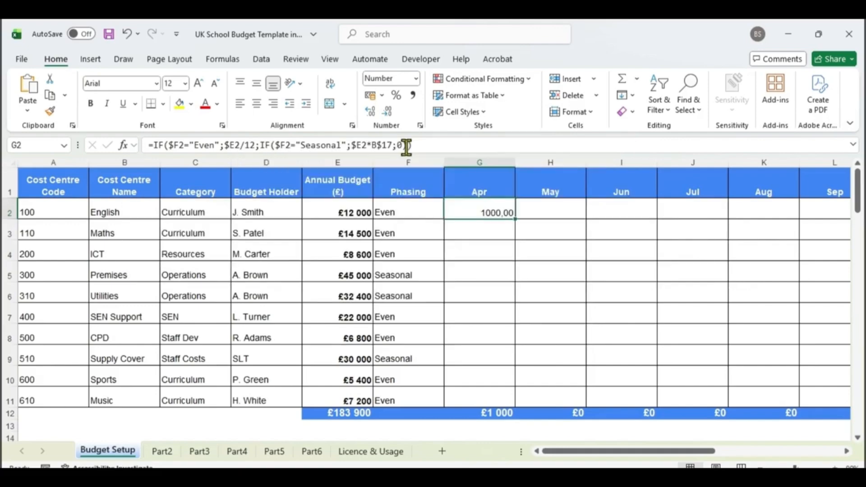
key("ctrl+c")
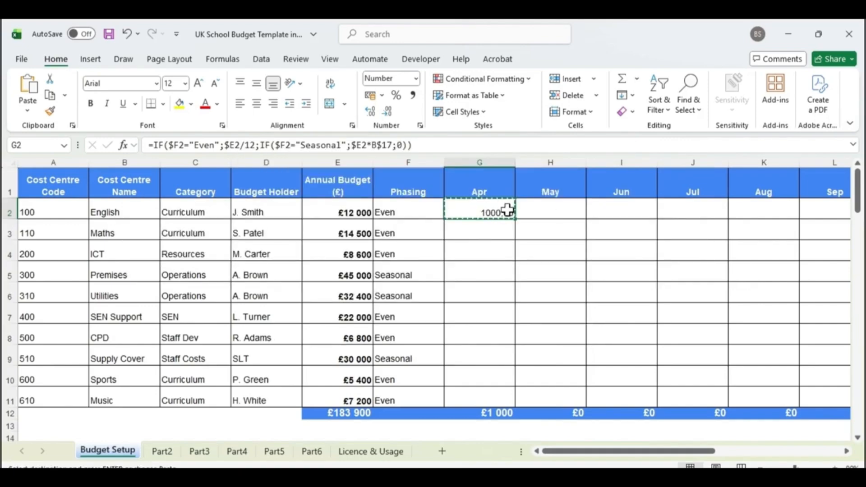
left_click_drag(507, 212, 723, 393)
right_click(606, 309)
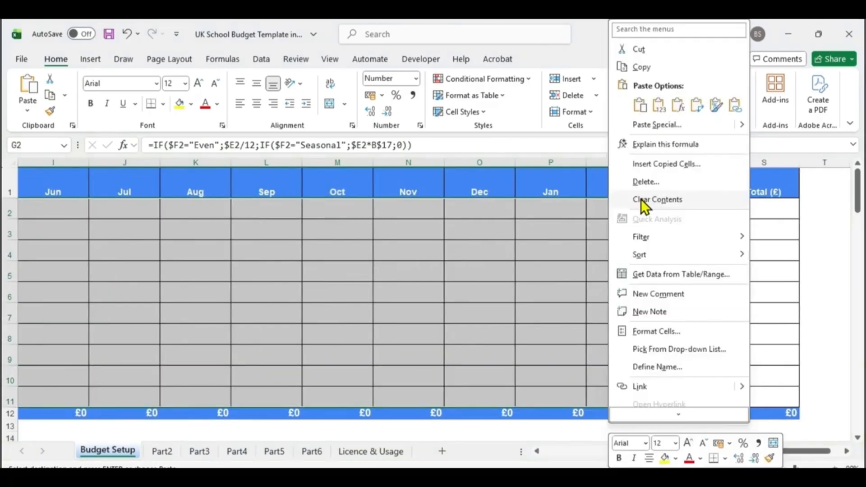
key("Escape")
key("ctrl+v")
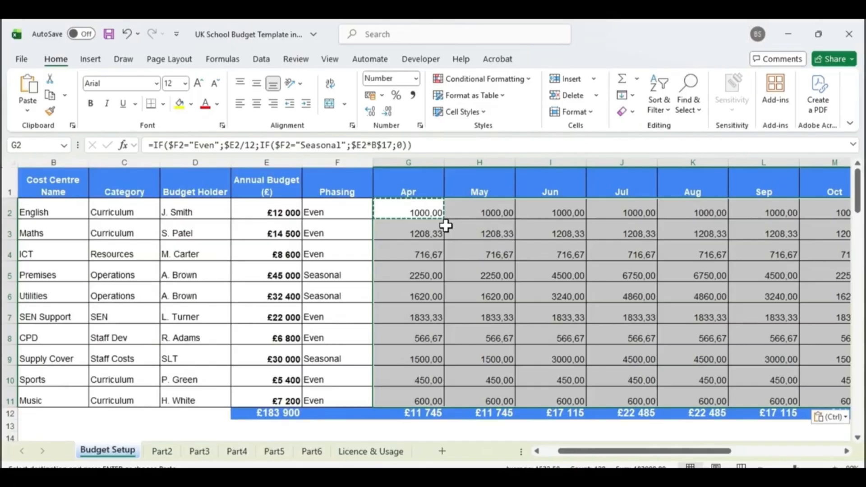
Check the English cost centre's April amount and the Annual Budget total in E12.
left_click(433, 215)
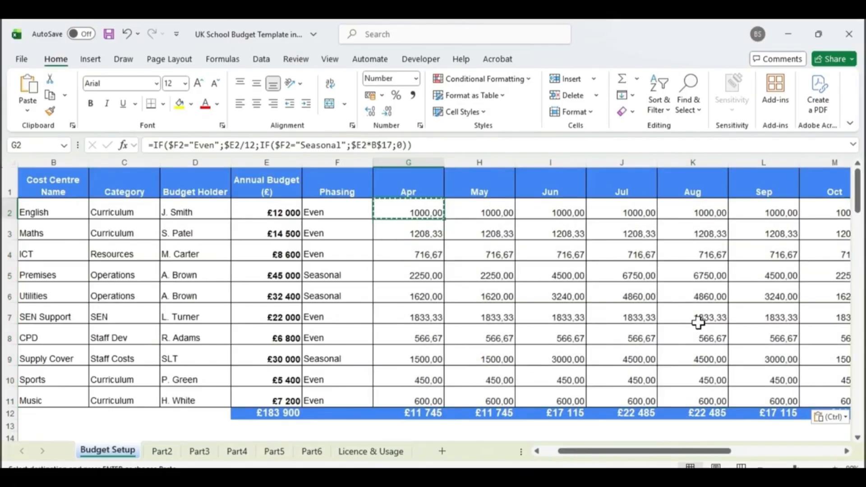
left_click(261, 409)
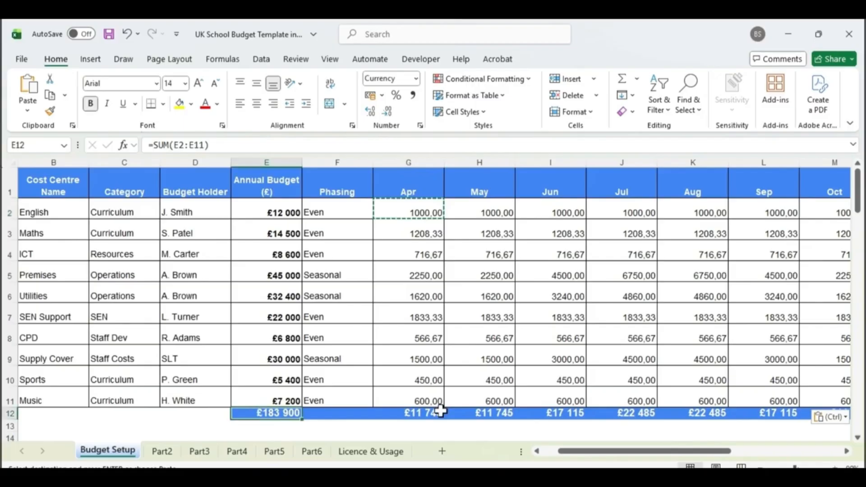
Enter the formula =SUM(G2:R2) in the English row's Total (£) cell, S2.
left_click_drag(640, 453, 758, 452)
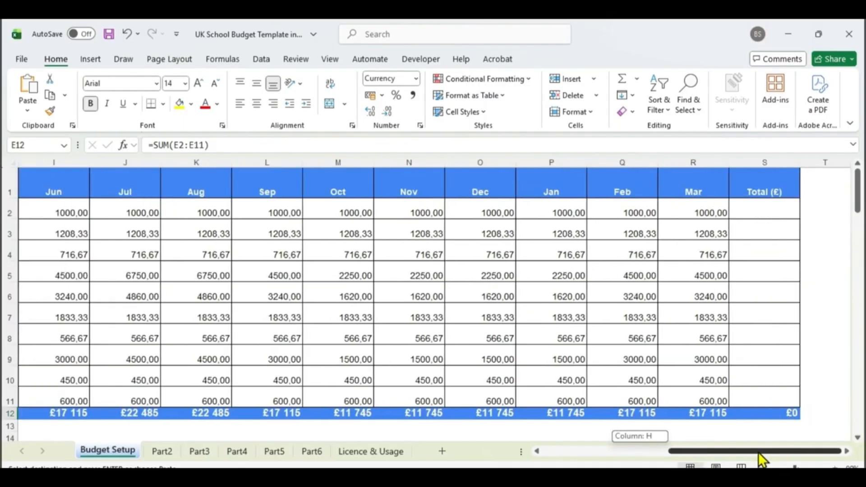
left_click(764, 215)
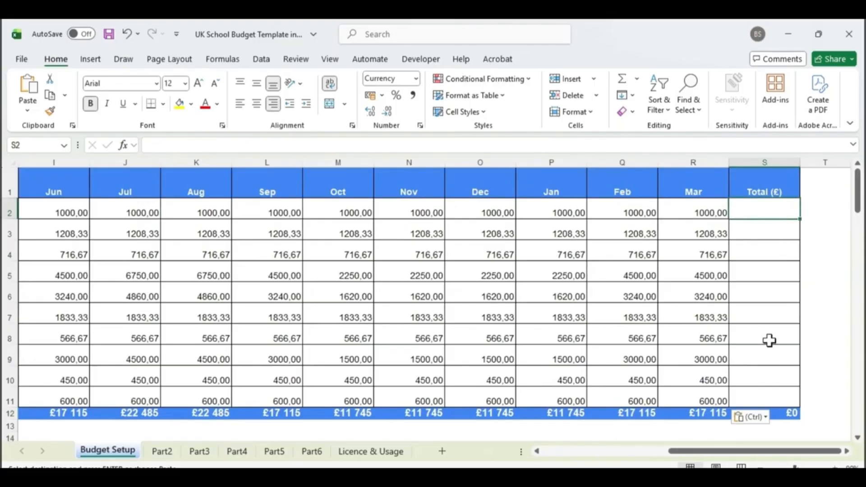
type("=sum(")
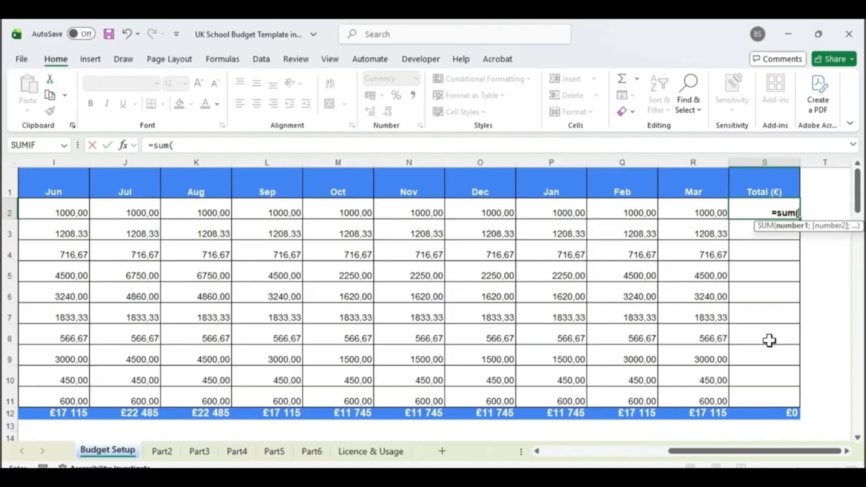
left_click_drag(813, 451, 725, 453)
left_click(302, 210)
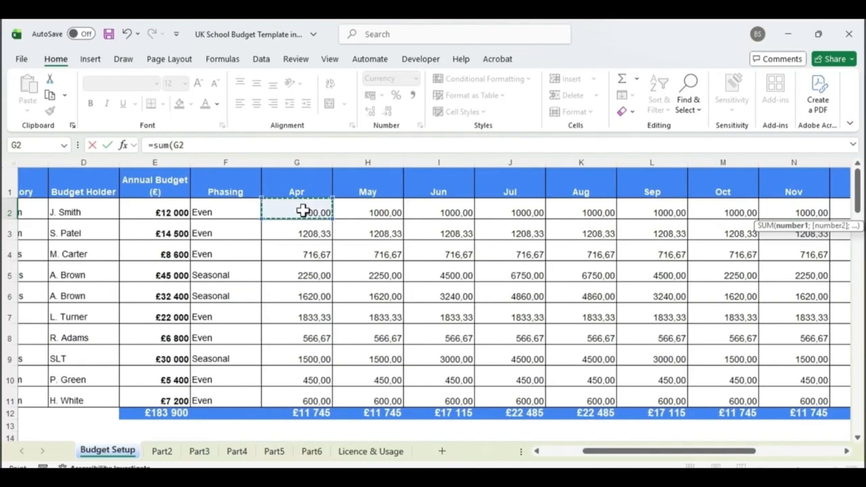
left_click_drag(303, 210, 713, 206)
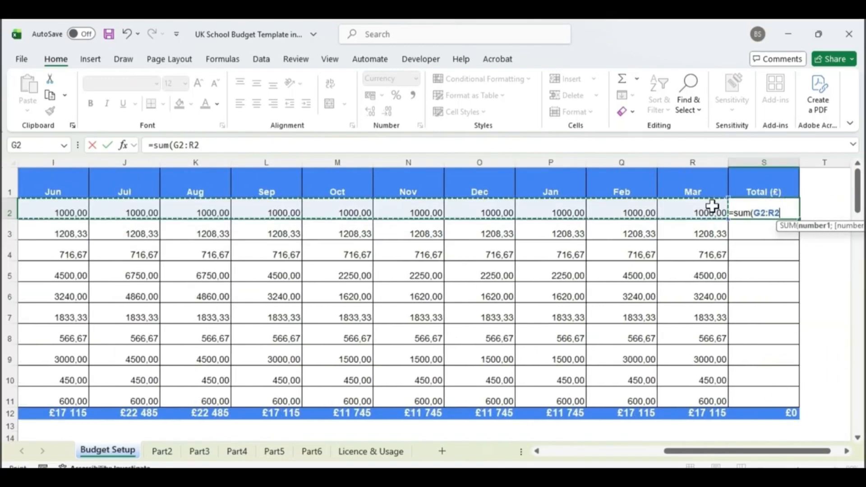
key("Return")
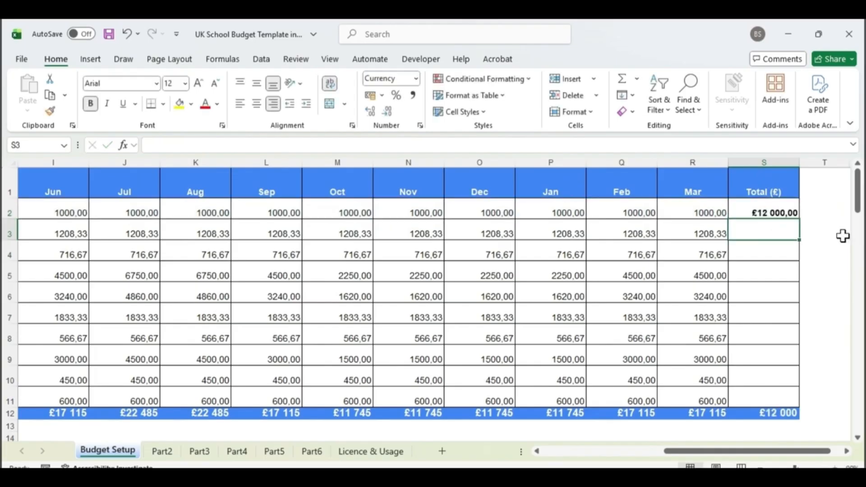
Copy the total formula from S2 down the Total (£) column to the Music row, S11.
left_click(796, 210)
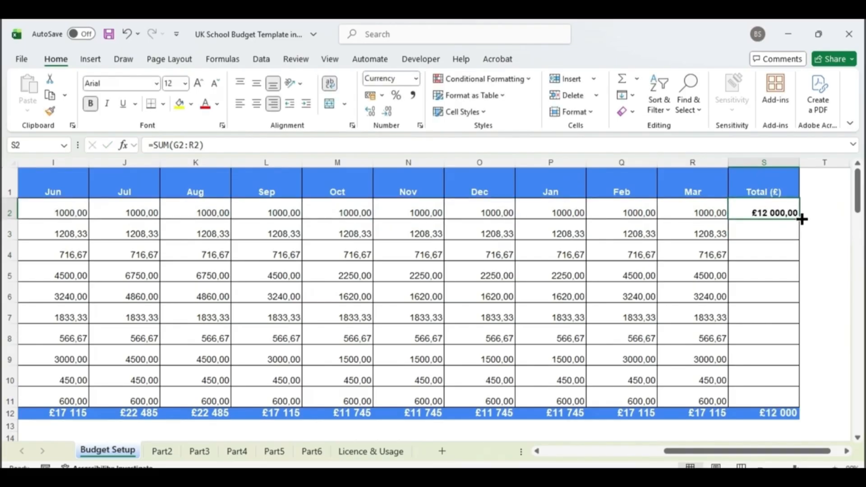
left_click_drag(801, 219, 811, 399)
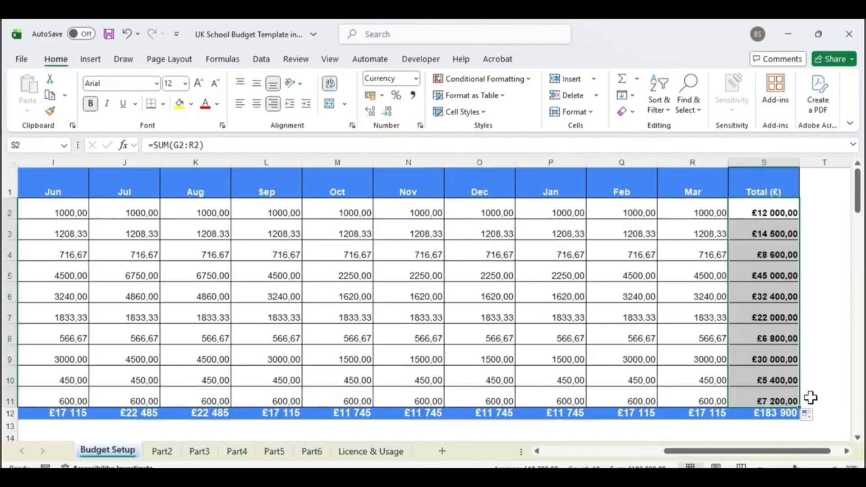
left_click(810, 397)
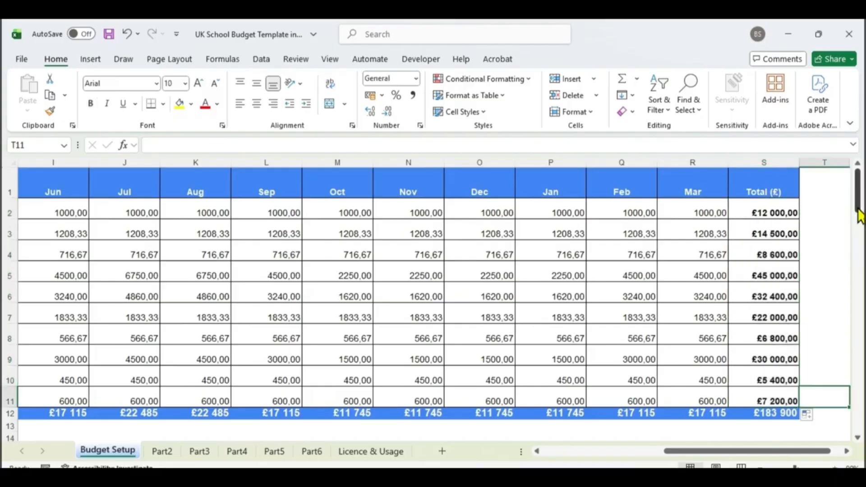
Freeze panes at the Phasing column so that columns A to E stay fixed.
left_click_drag(857, 211, 859, 181)
left_click(408, 162)
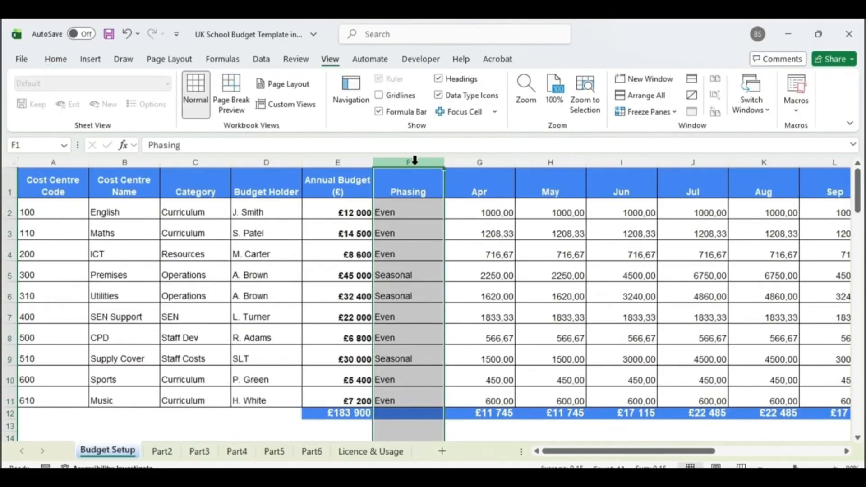
left_click(673, 110)
left_click(677, 134)
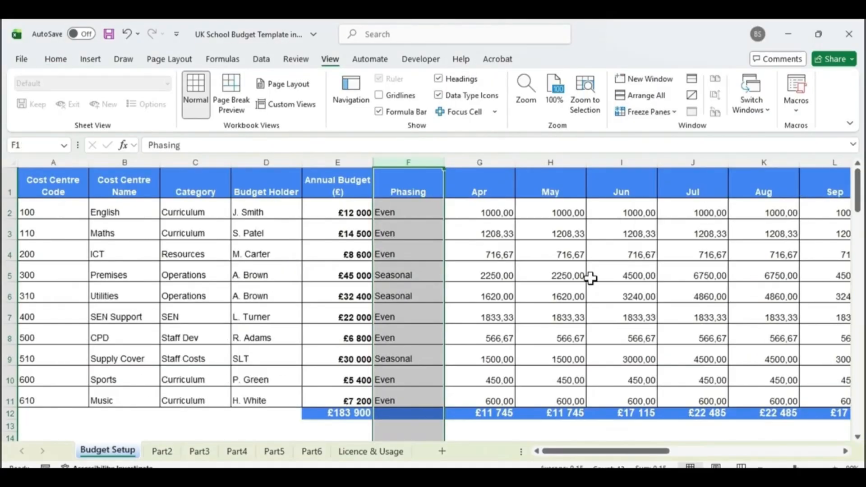
Review the monthly columns and the Total (£) column beside the frozen cost centre columns.
left_click_drag(654, 450, 832, 453)
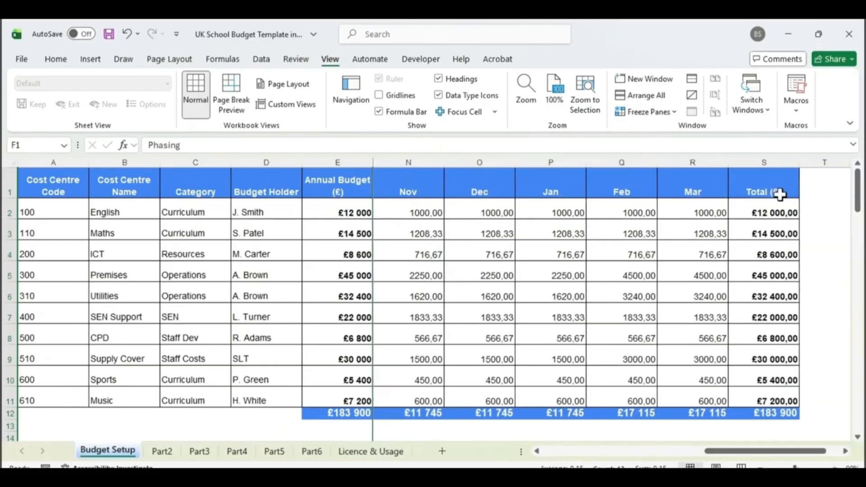
left_click_drag(772, 161, 347, 172)
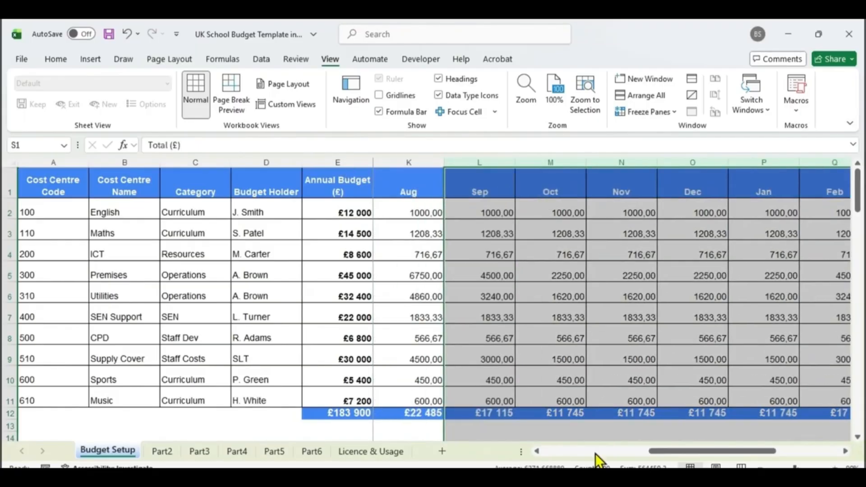
left_click(599, 437)
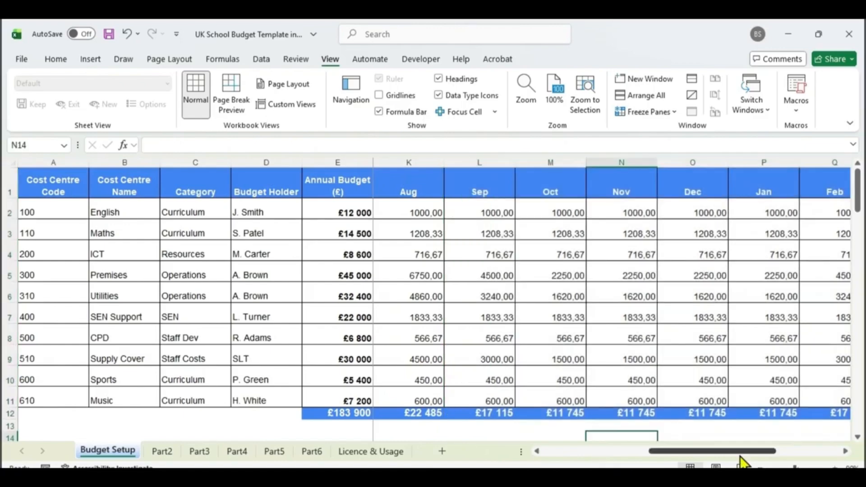
left_click_drag(741, 453, 820, 451)
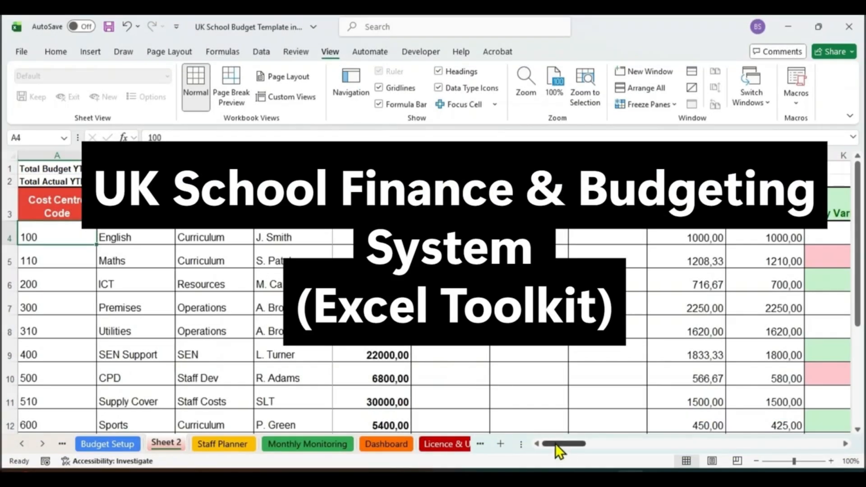
Rename the worksheet Sheet 2 as Cost Centre Tracker.
mouse_move(559, 444)
left_mouse_down()
mouse_move(651, 465)
mouse_move(731, 462)
mouse_move(552, 450)
left_mouse_up()
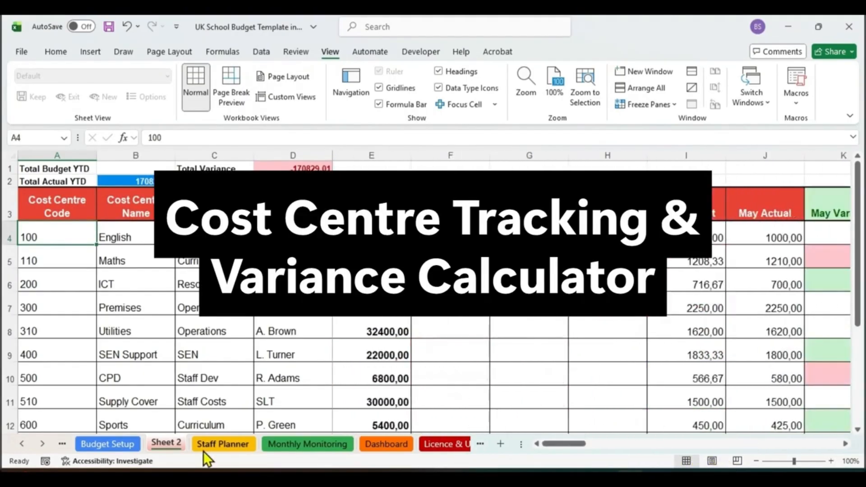
right_click(169, 443)
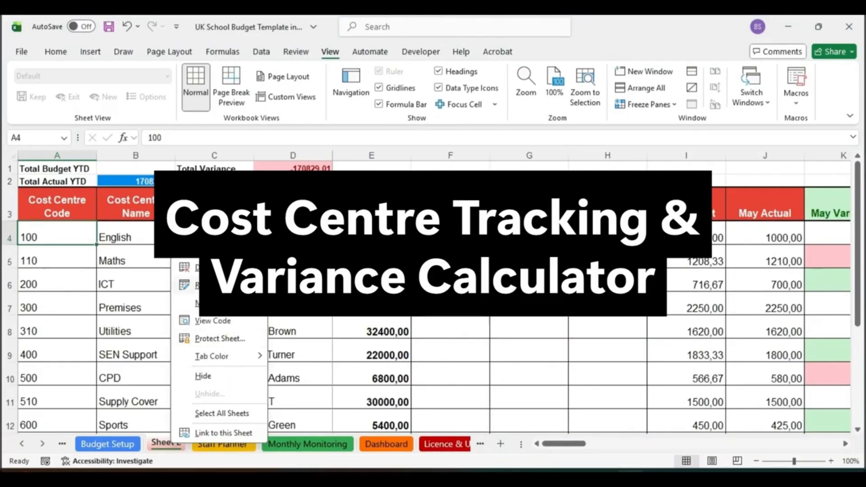
left_click(226, 339)
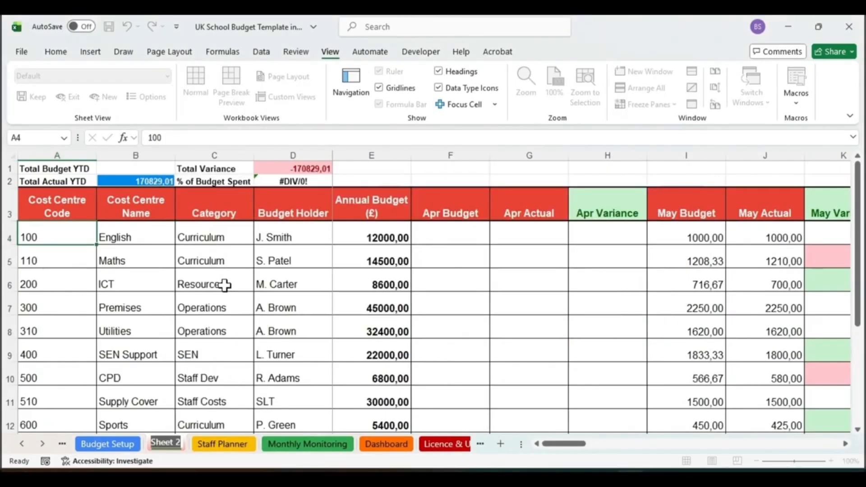
type("Cost")
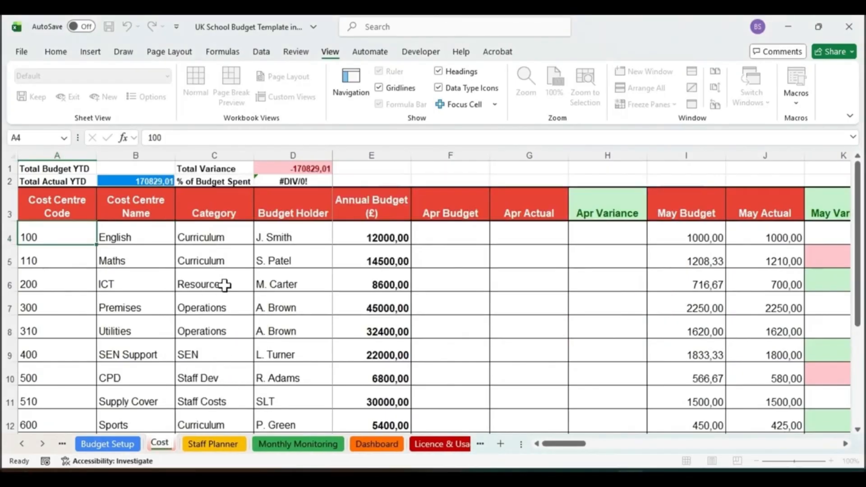
type(" Cen")
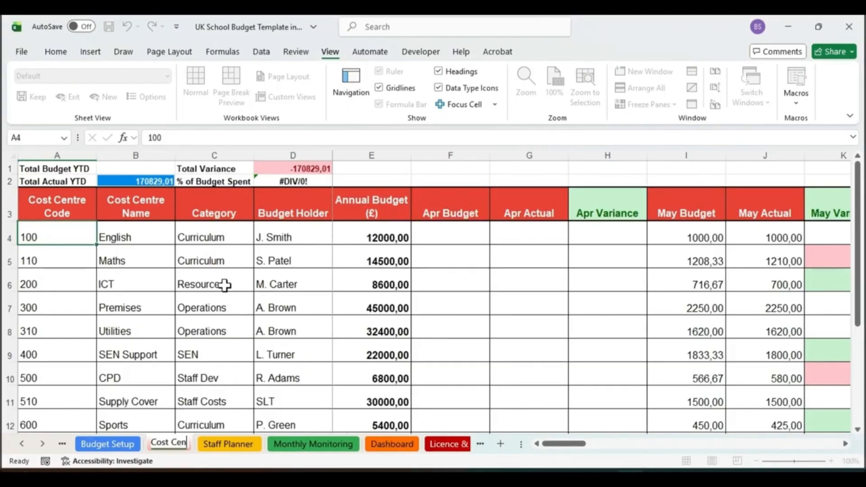
type("tre")
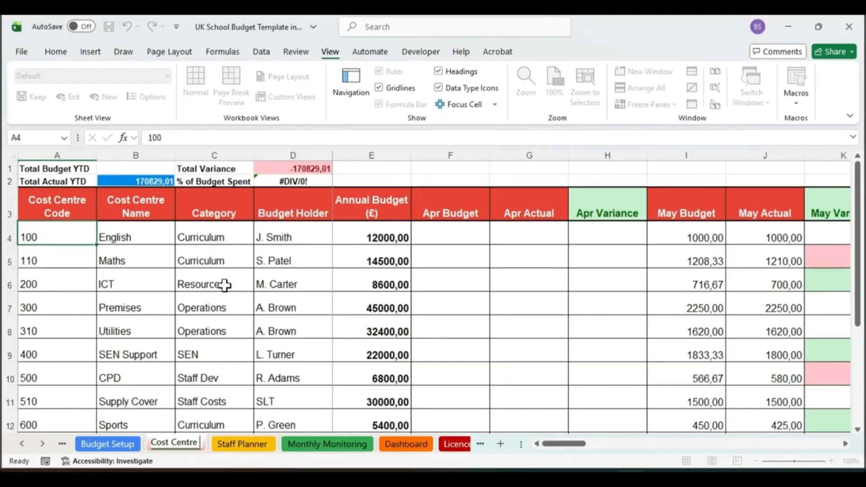
type(" Tracke")
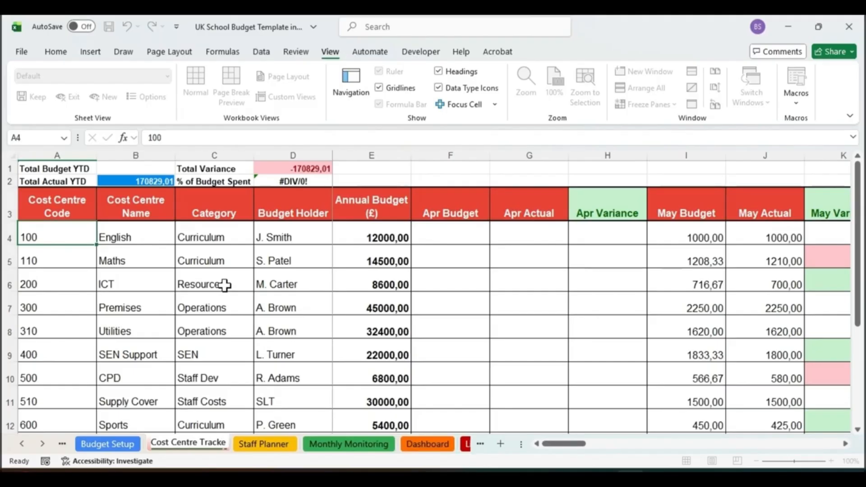
type("r")
left_click(419, 299)
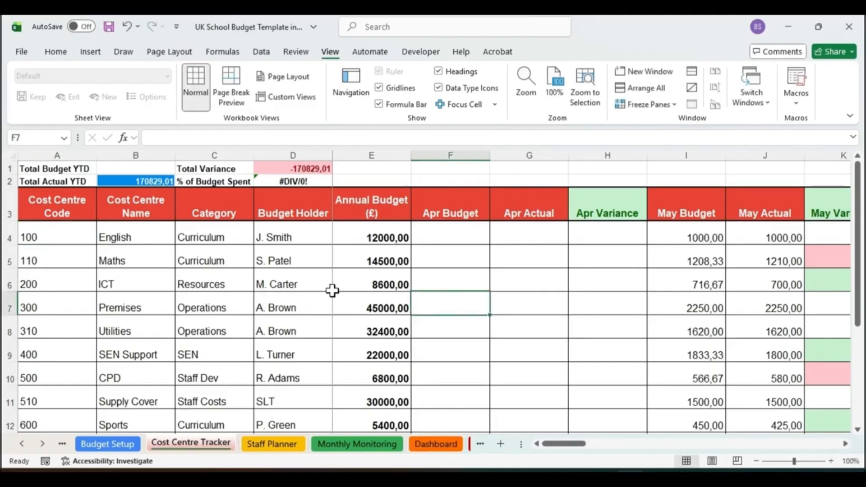
Examine the column headings in row 3 of the Cost Centre Tracker sheet, starting from Cost Centre Code.
left_click(32, 198)
key("ctrl+shift+Right")
mouse_move(568, 444)
left_mouse_down()
mouse_move(731, 467)
mouse_move(818, 466)
mouse_move(569, 447)
left_mouse_up()
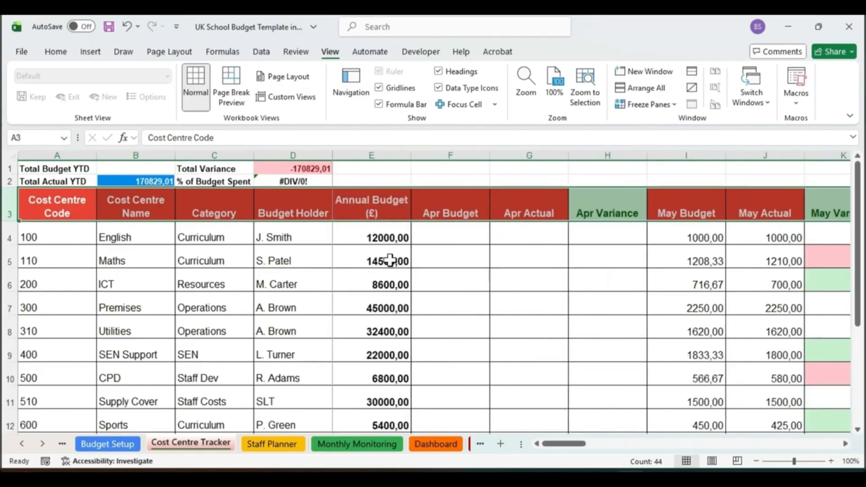
Enter the formula =XLOOKUP($A4;'Budget Setup'!$A:$A;'Budget Setup'!$G:$G) in the English row's Apr Budget cell, F4.
left_click(442, 235)
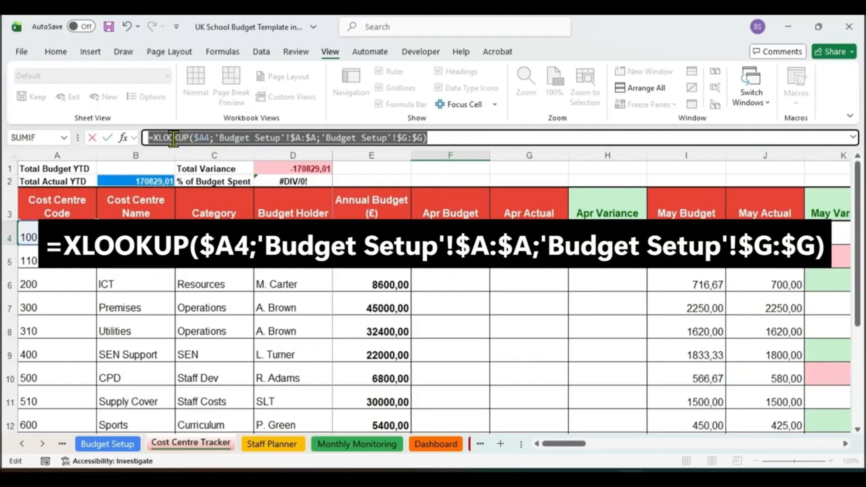
left_click(432, 136)
key("Return")
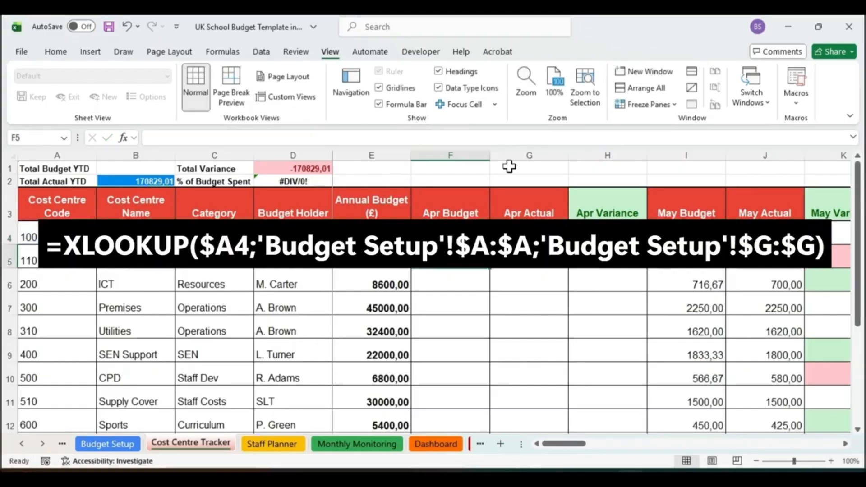
key("Up")
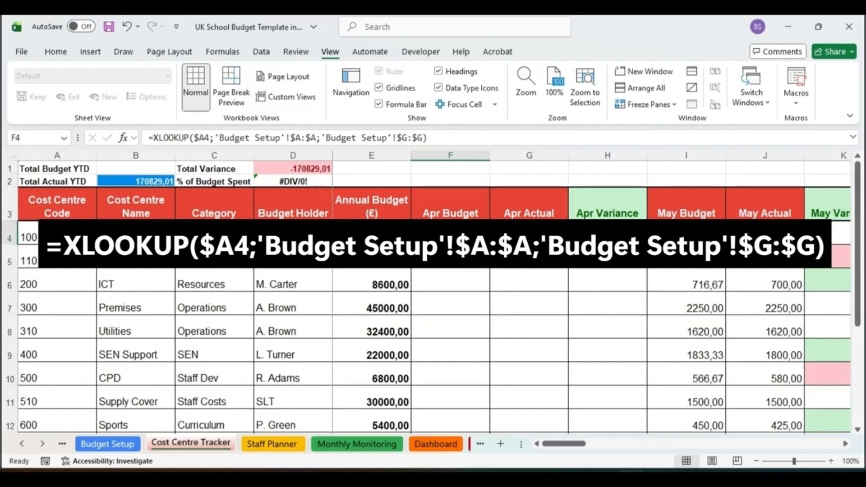
Copy the lookup formula from F4 down the Apr Budget column to the Music row, F13.
left_click_drag(490, 249, 479, 393)
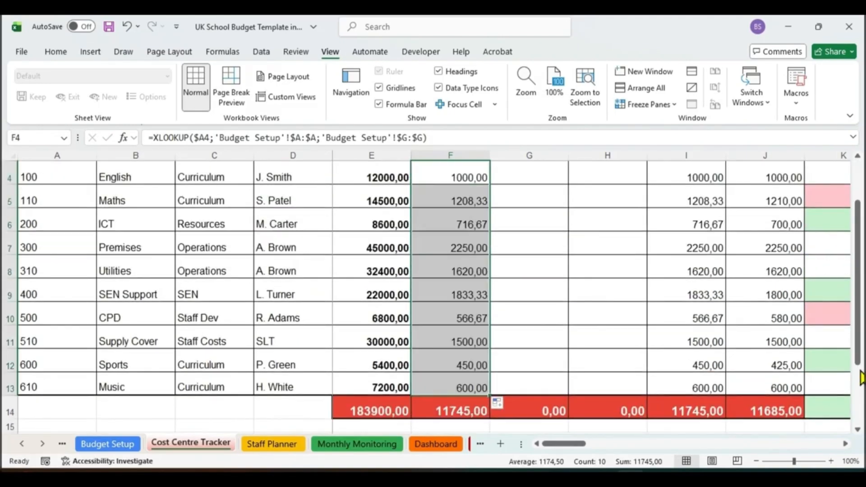
scroll(590, 277, "up", 1)
left_click(476, 235)
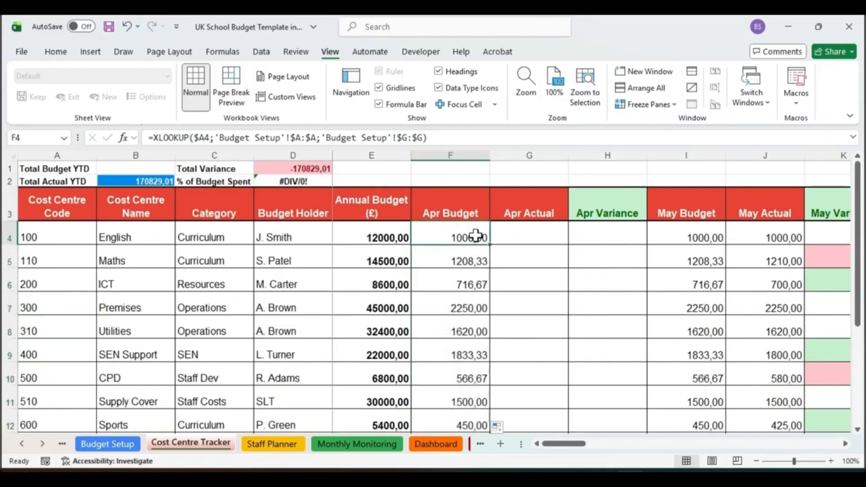
Compare the English Apr amount in G2 of the Budget Setup sheet with the tracker's Apr Budget, returning to Cost Centre Tracker.
left_click(109, 445)
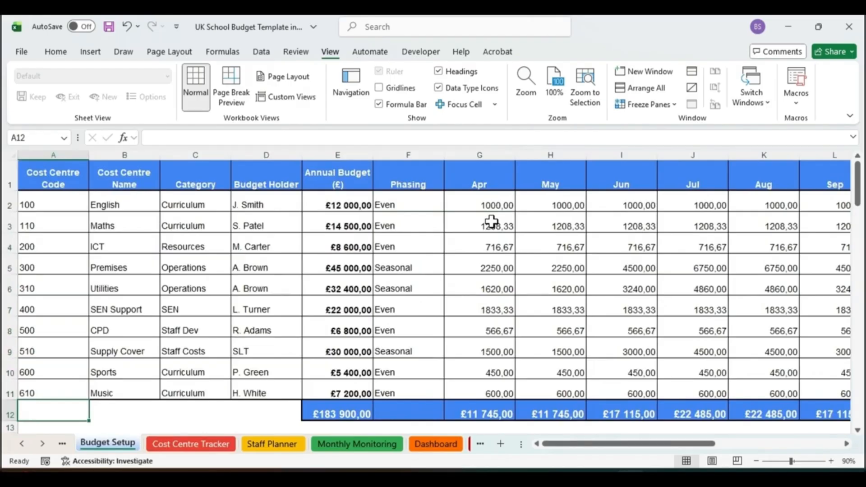
left_click(478, 211)
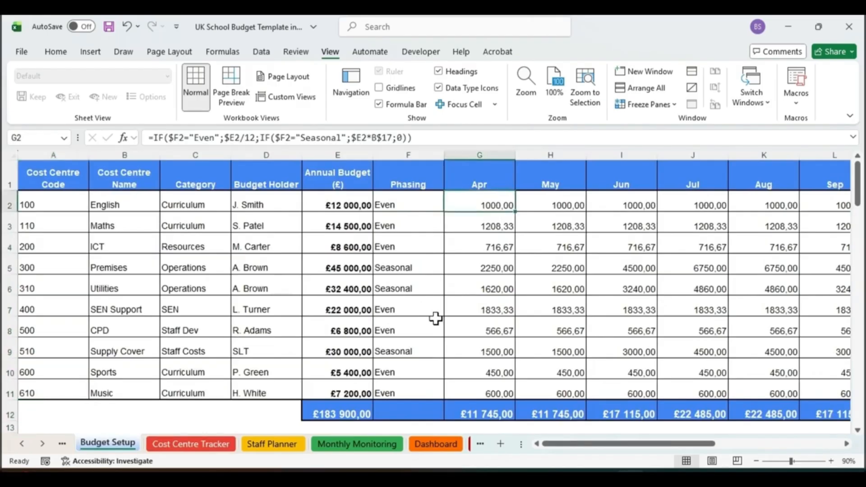
left_click(177, 447)
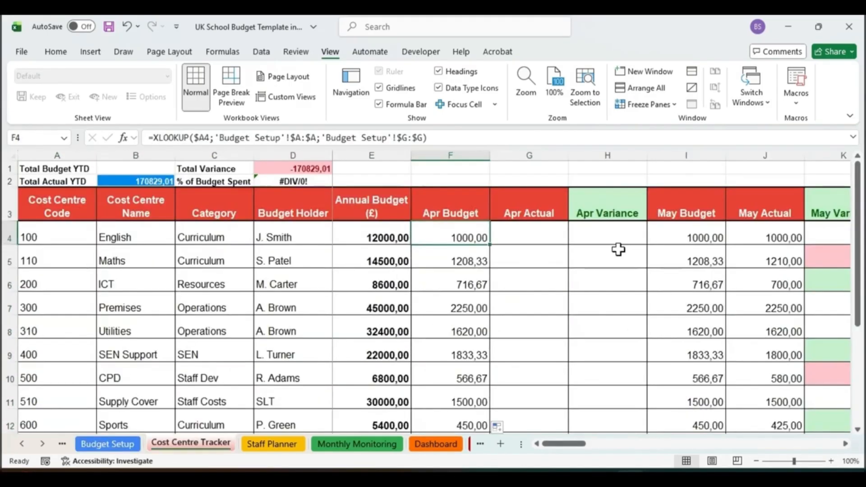
Enter the Apr Actual amounts 950 for English, 1210 for Maths and 720 for ICT in cells G4 to G6.
key("Right")
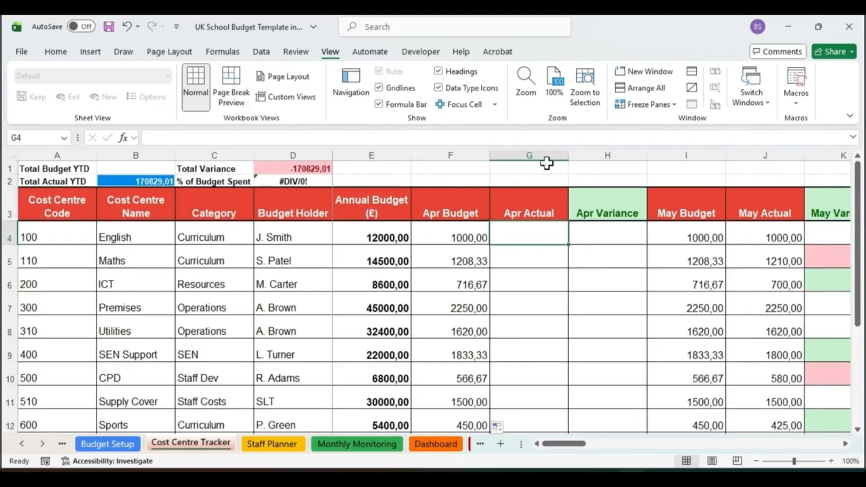
left_click(529, 155)
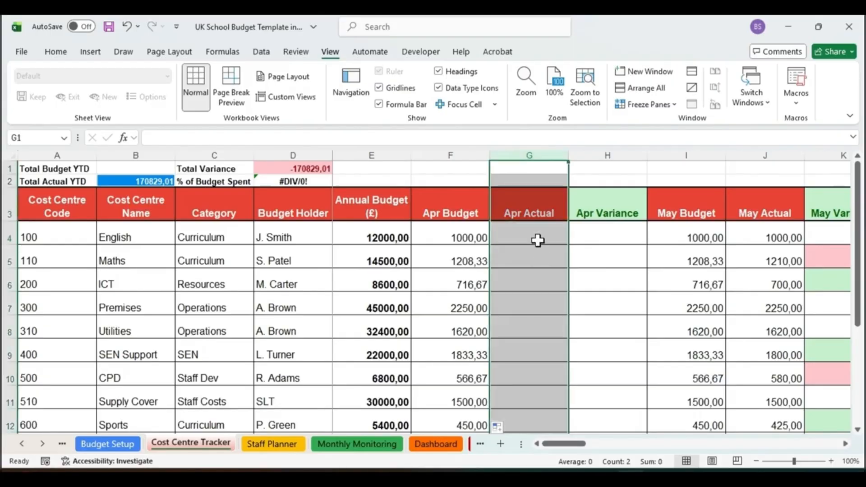
left_click(537, 241)
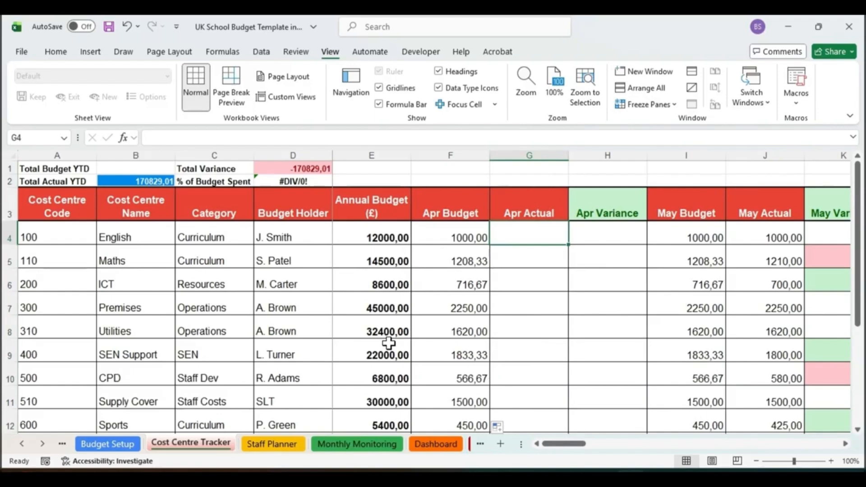
type("950")
key("Return")
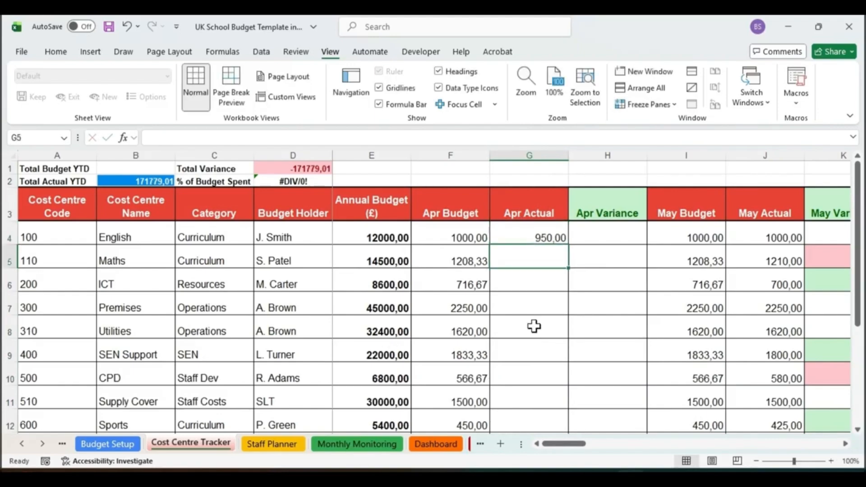
type("121")
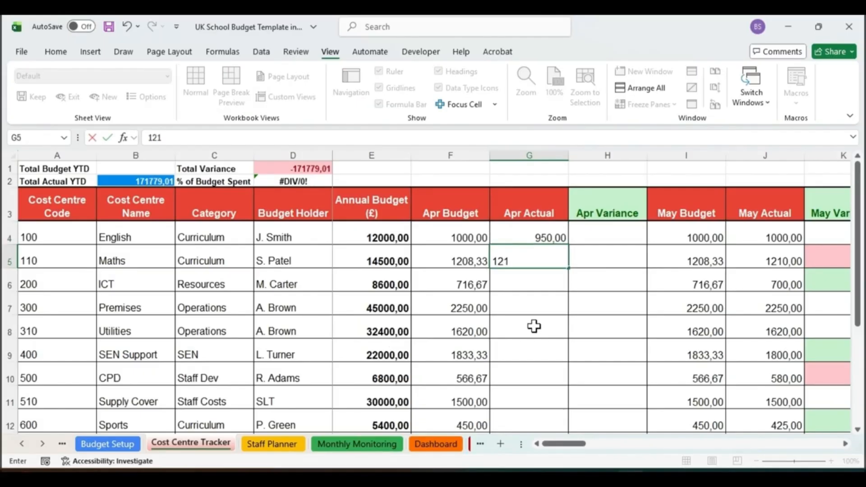
type("0")
key("Return")
type("720")
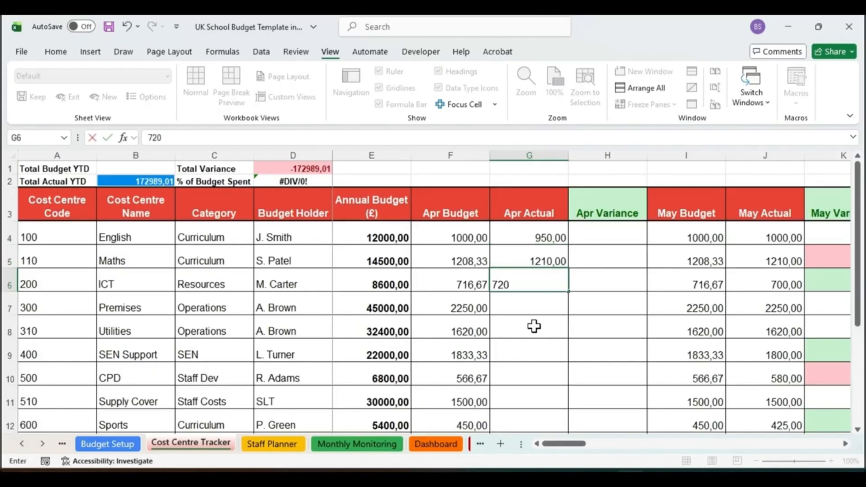
key("Return")
Enter the Apr Actual amounts 2200 for Premises, 1600 for Utilities and 1830 for SEN Support in G7 to G9.
type("2200")
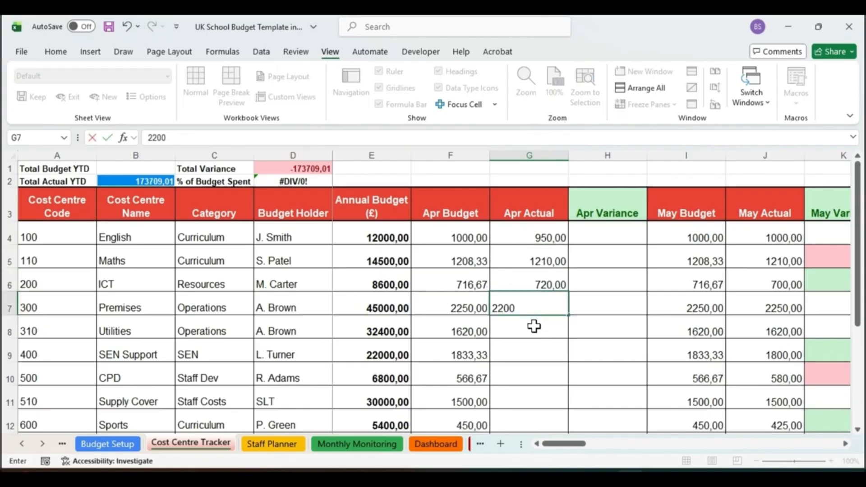
key("Return")
type("1600")
key("Return")
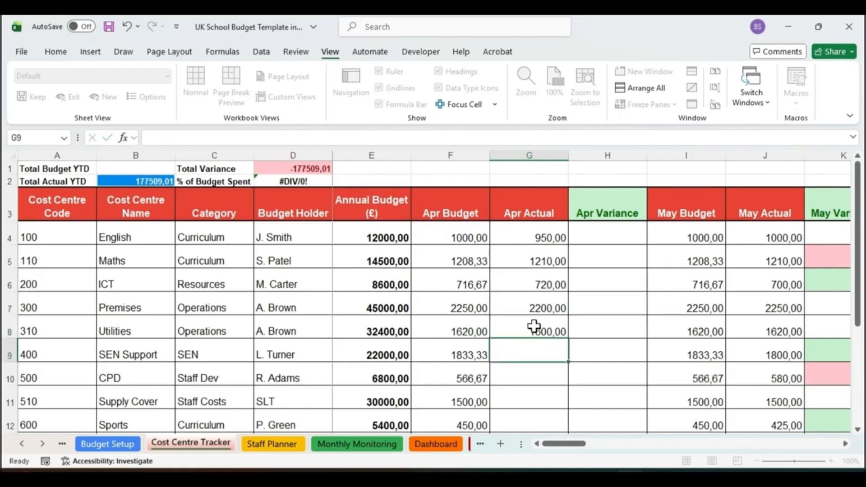
type("1830")
key("Return")
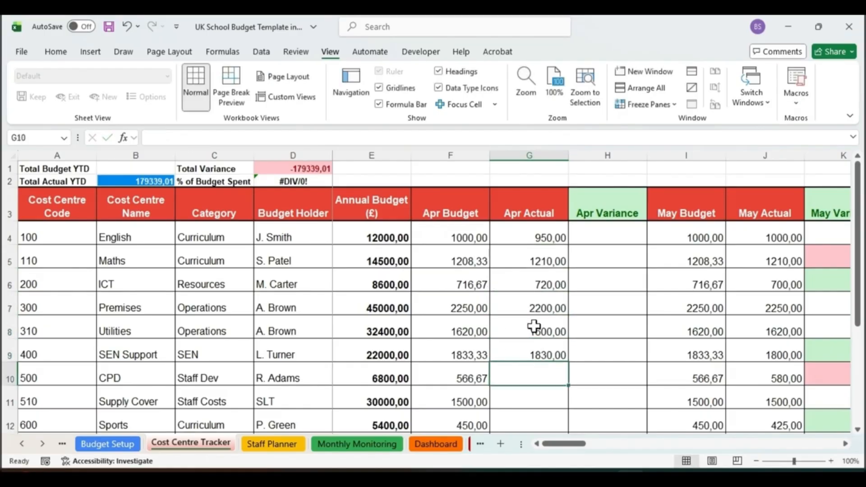
Enter the remaining Apr Actual amounts: CPD 570, Supply Cover 1500, Sports 450 and Music 595 in G10 to G13.
left_click_drag(860, 255, 861, 316)
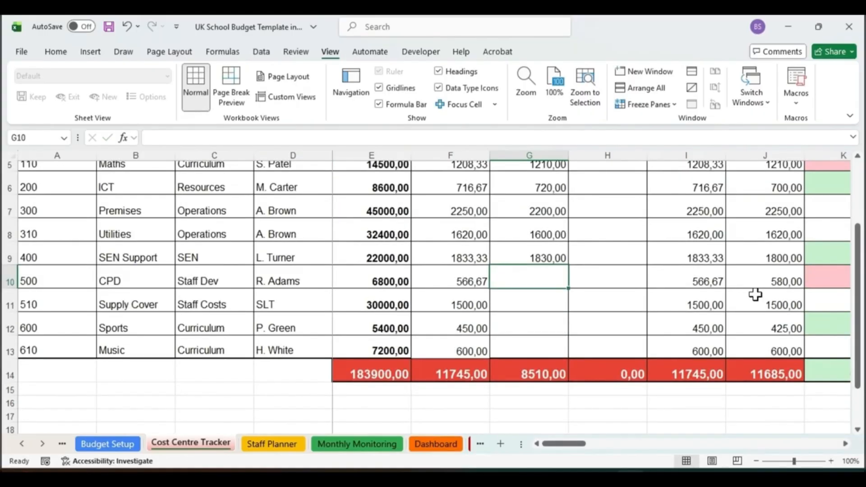
type("57")
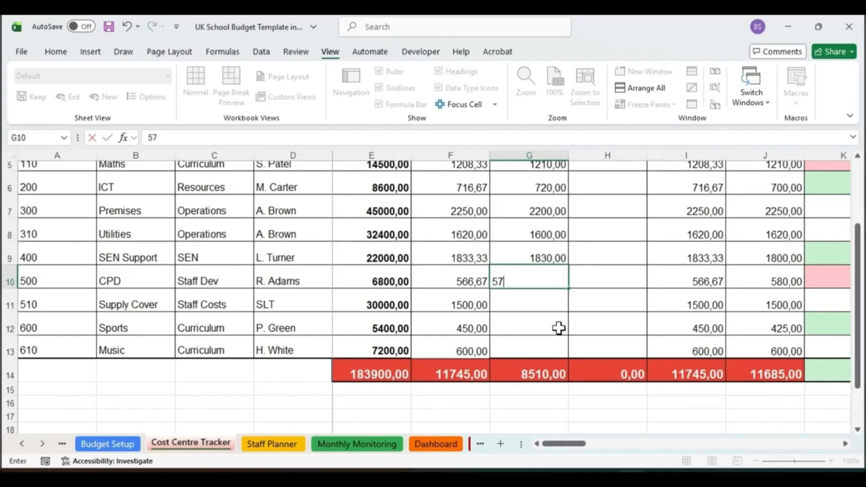
type("0")
key("Return")
type("15")
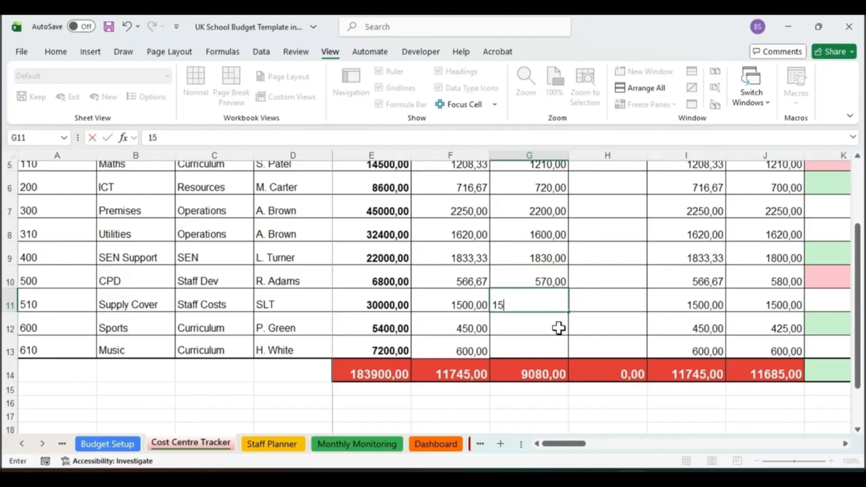
type("00")
key("Return")
type("450")
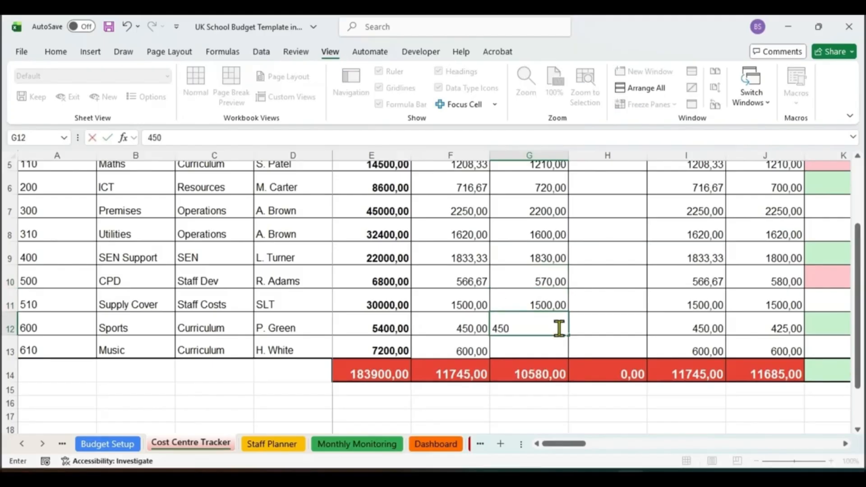
key("Return")
type("595")
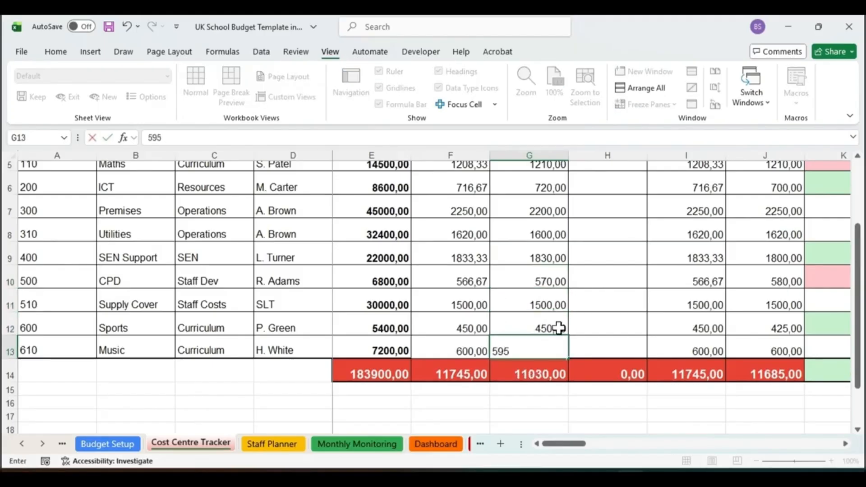
key("Return")
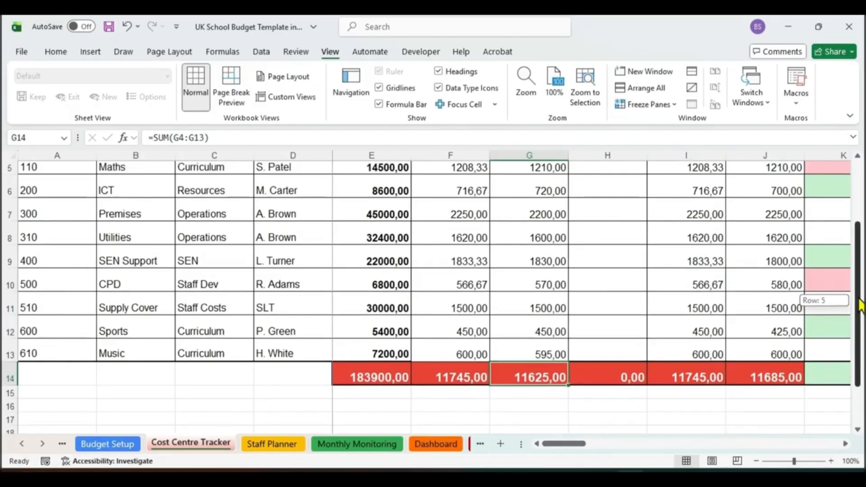
Enter the formula =F4-G4 in the English row's Apr Variance cell, H4.
scroll(613, 253, "up", 2)
left_click(596, 235)
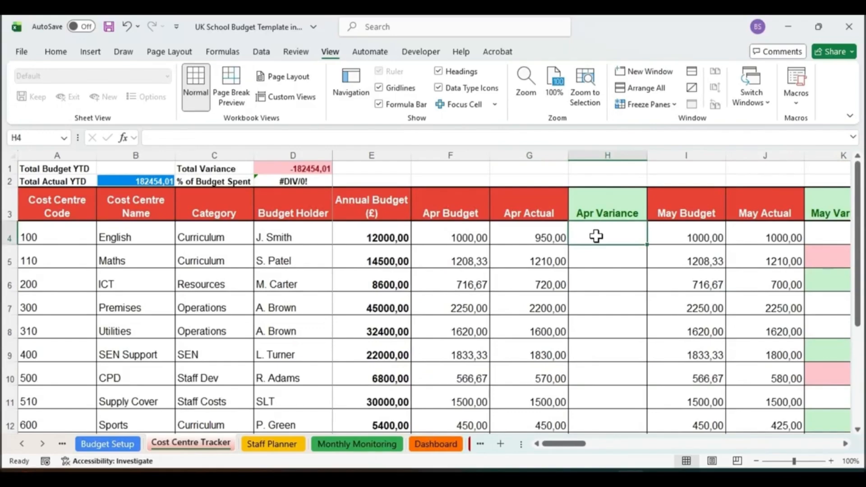
type("=F4-G4")
key("ctrl+a")
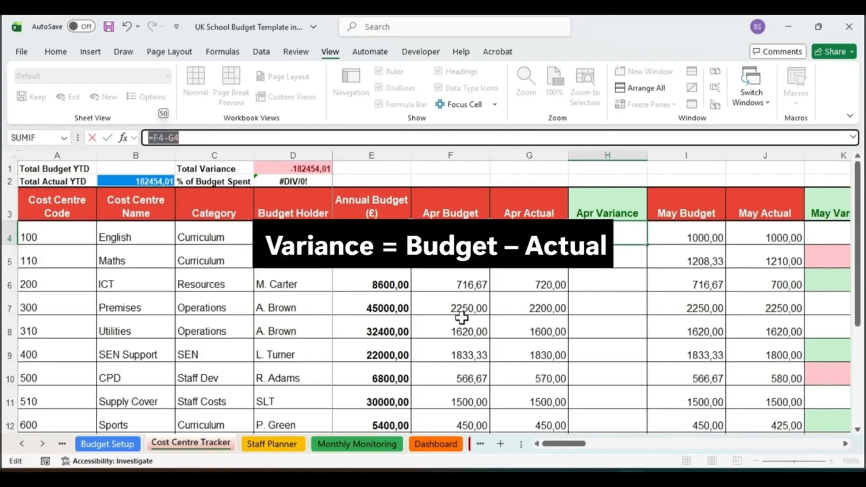
left_click(219, 139)
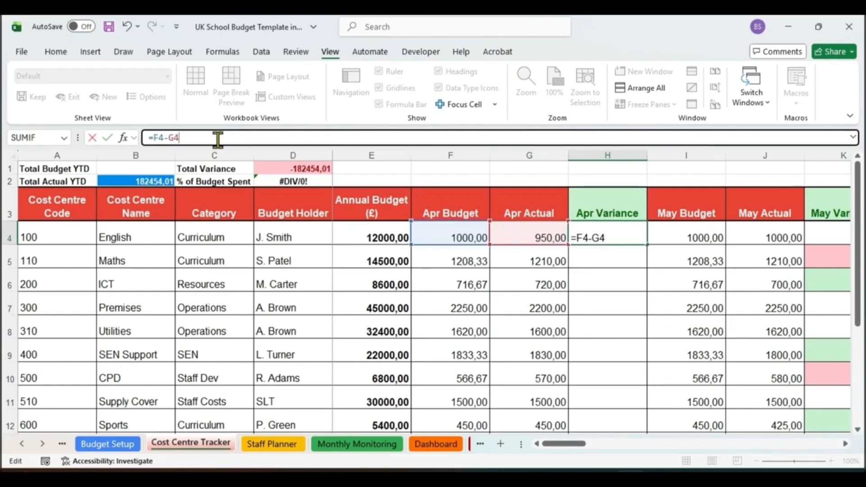
key("Return")
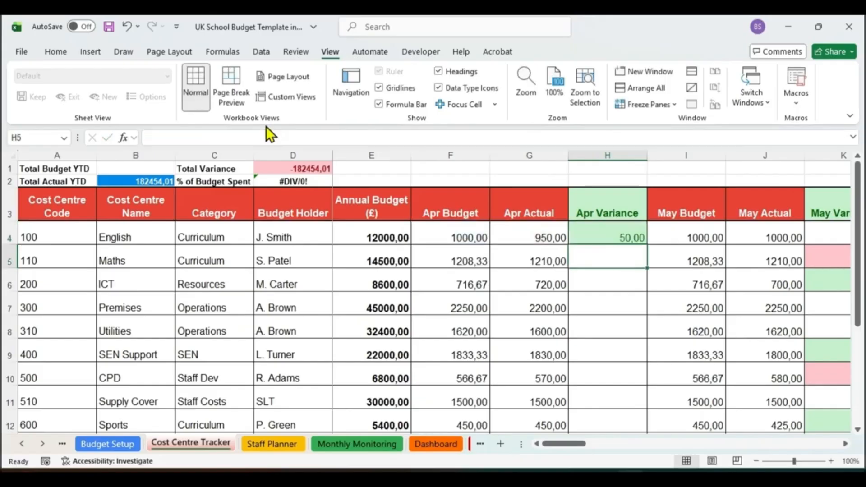
Copy the variance formula from H4 down the Apr Variance column to the Music row, H13.
key("BackSpace")
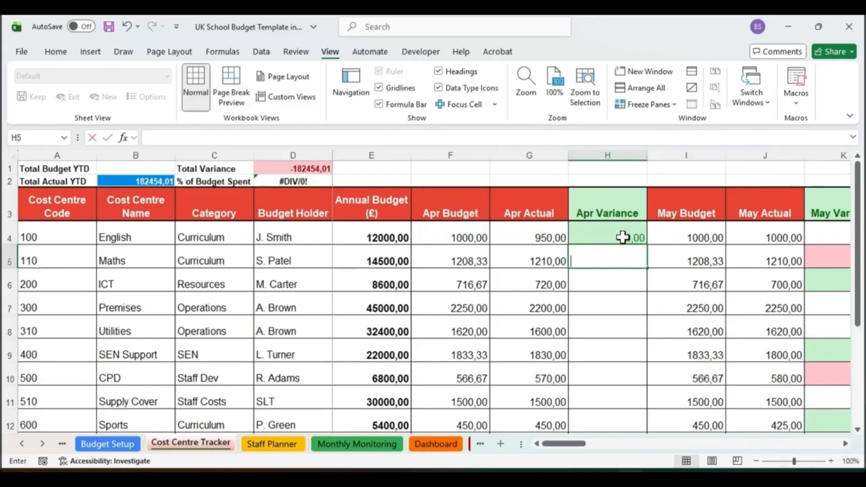
left_click(622, 238)
left_click_drag(647, 245, 625, 373)
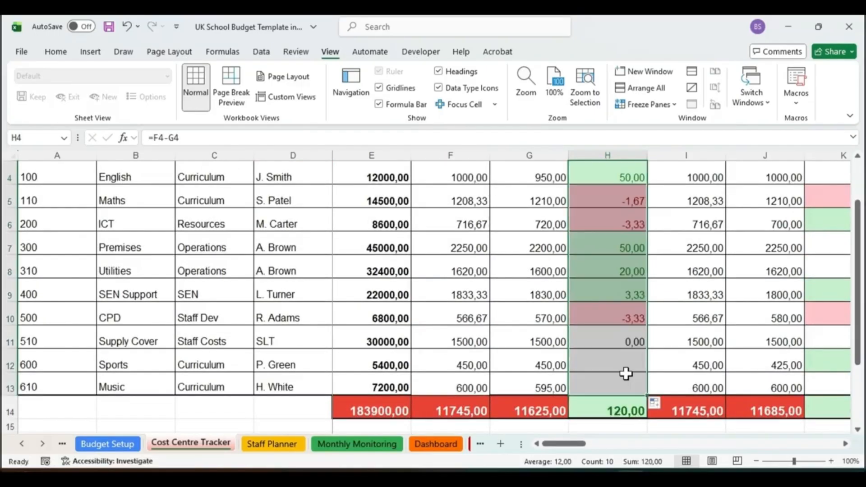
Clear the conditional formatting rules from the Apr Variance cells H4:H14, including the total.
left_click_drag(859, 316, 861, 276)
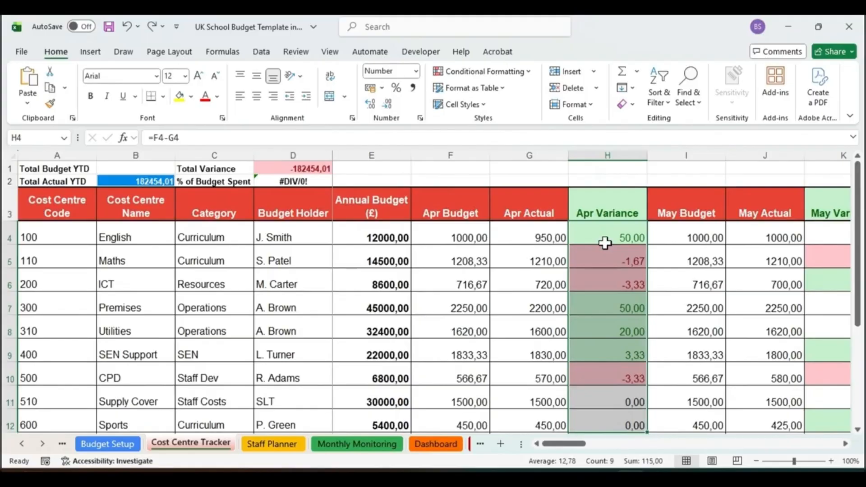
left_click_drag(604, 243, 612, 443)
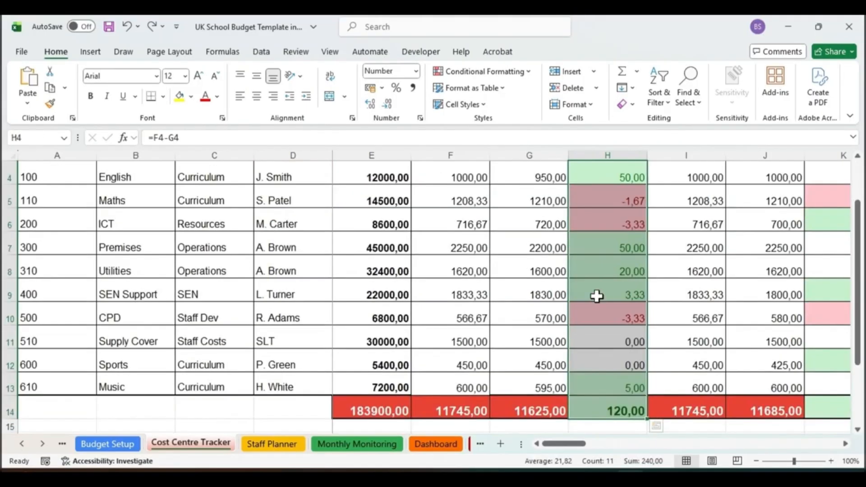
left_click(501, 72)
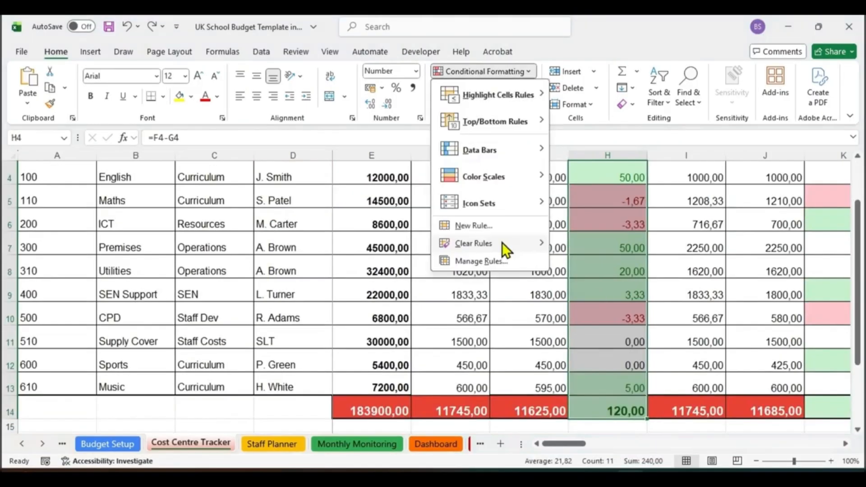
mouse_move(502, 243)
left_click(606, 250)
left_click(622, 248)
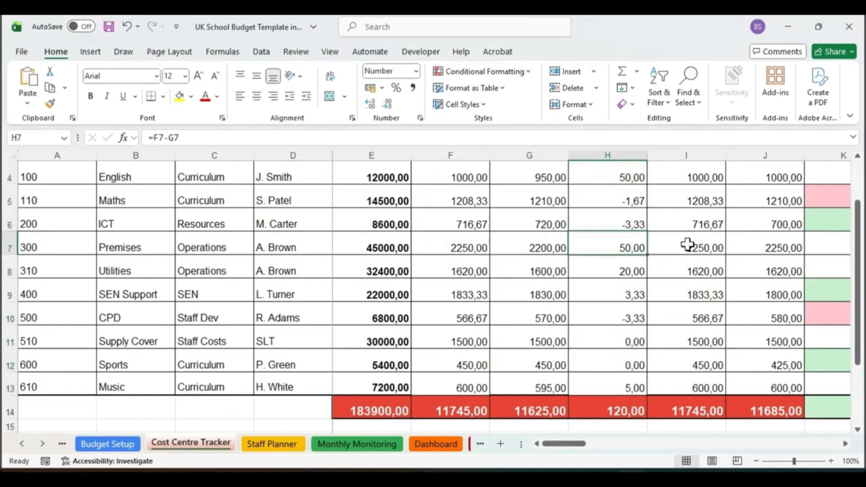
Add a Greater Than 0 conditional formatting rule with Green Fill with Dark Green Text to the Apr Variance cells H4:H14.
scroll(843, 281, "up", 1)
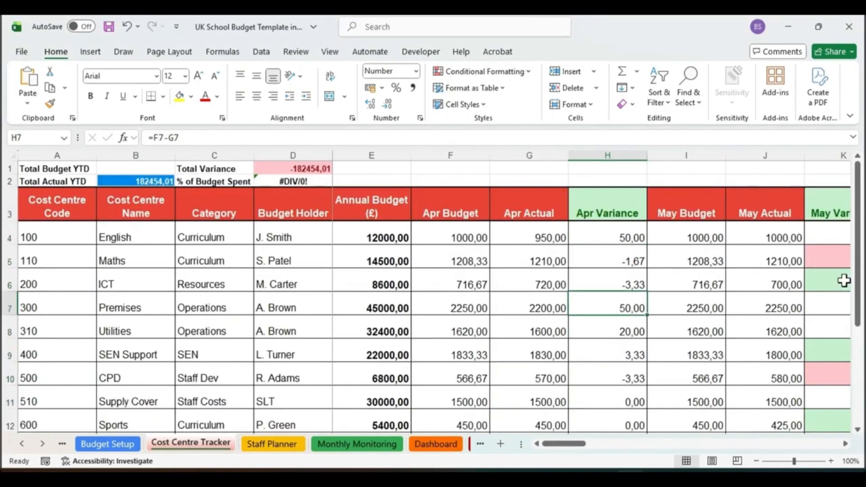
left_click_drag(560, 447, 531, 432)
left_click(620, 233)
left_click_drag(621, 232, 617, 402)
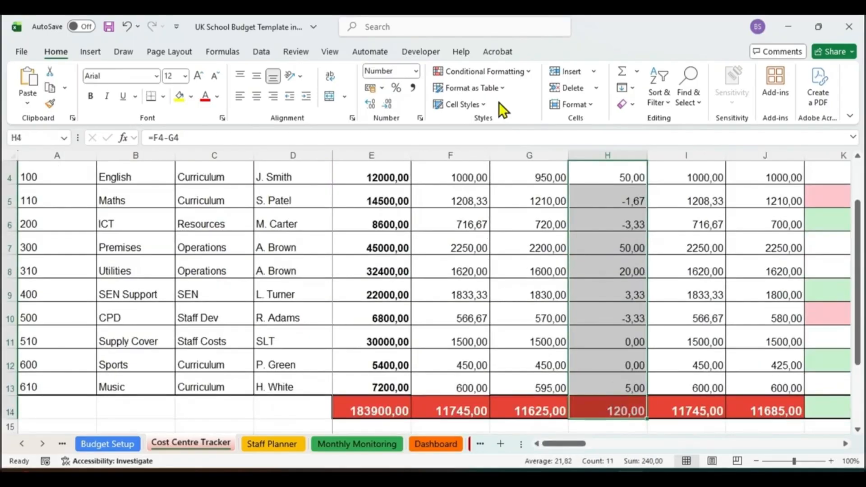
left_click(517, 76)
mouse_move(542, 101)
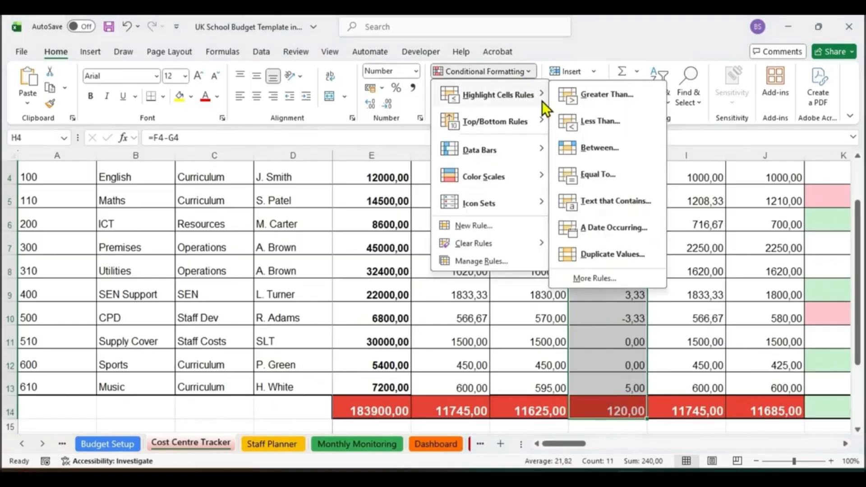
left_click(583, 102)
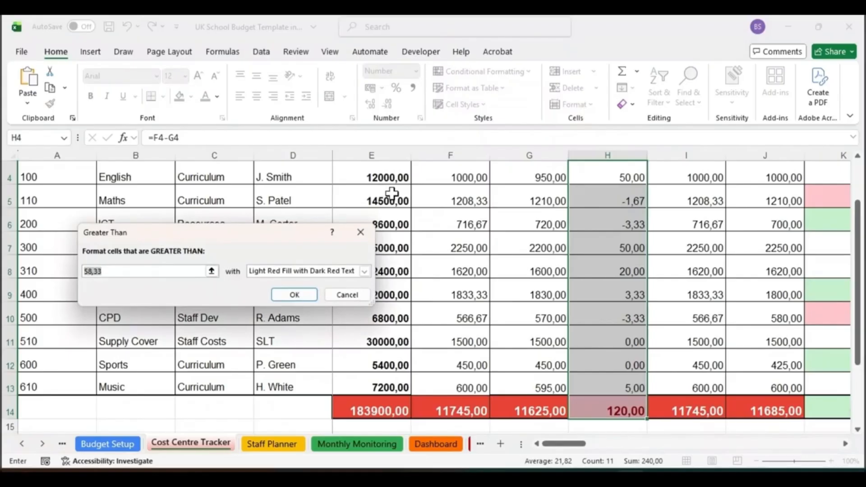
type("0")
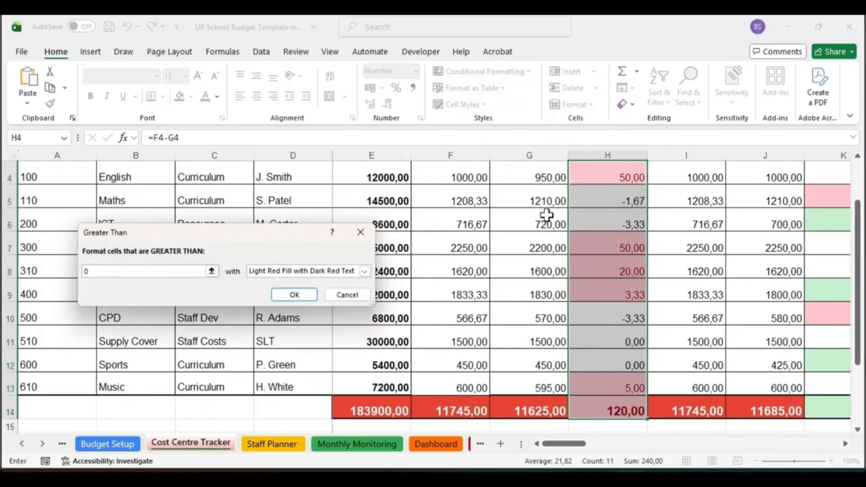
left_click(363, 271)
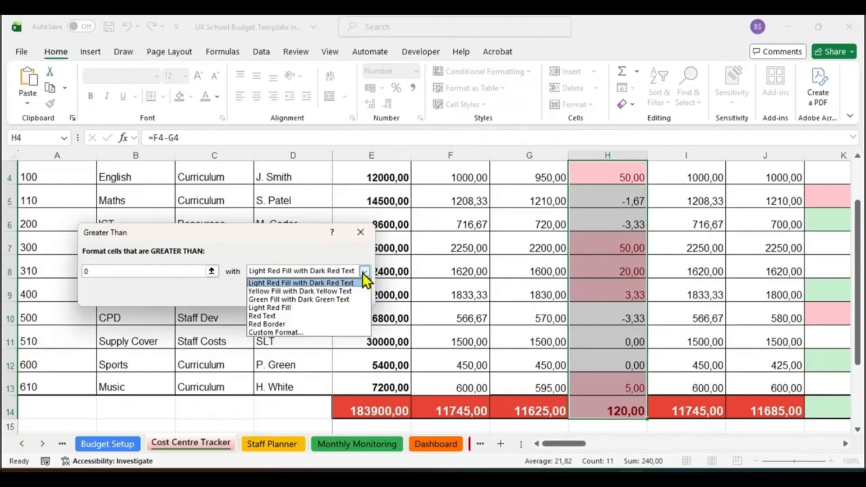
left_click(329, 298)
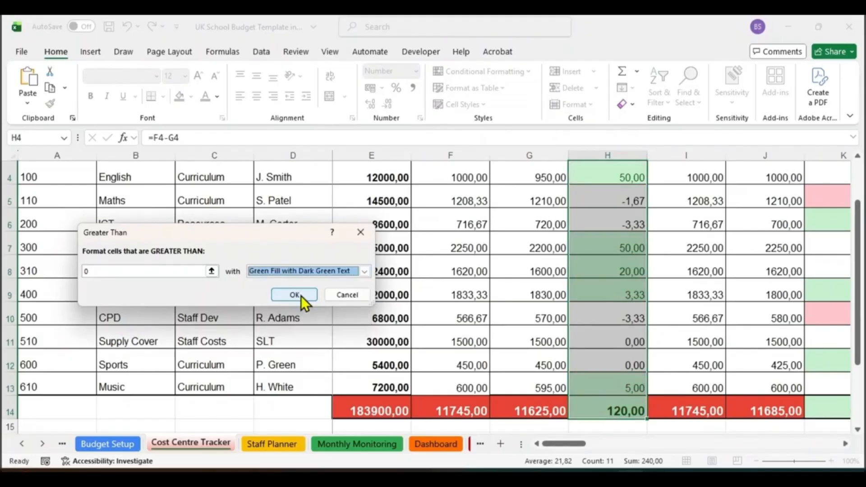
left_click(296, 295)
left_click(607, 364)
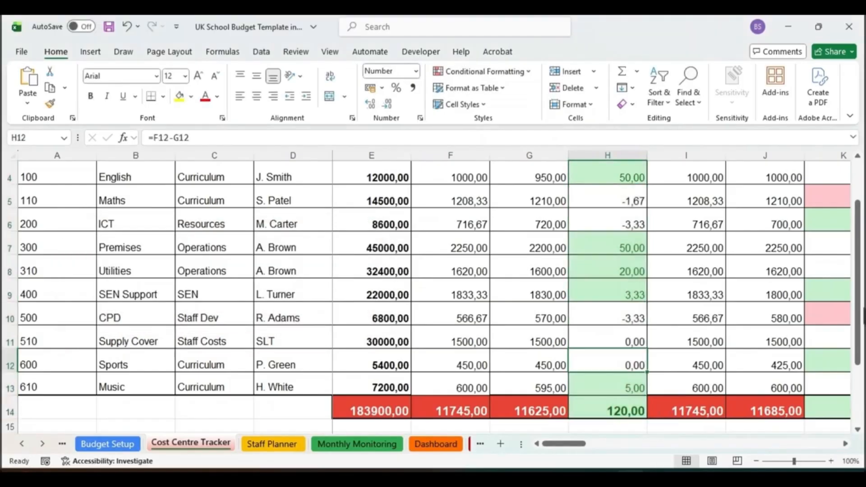
Add a Less Than 0 conditional formatting rule with Light Red Fill with Dark Red Text to the Apr Variance cells H4:H14.
left_click_drag(862, 316, 861, 310)
left_click_drag(645, 175, 609, 411)
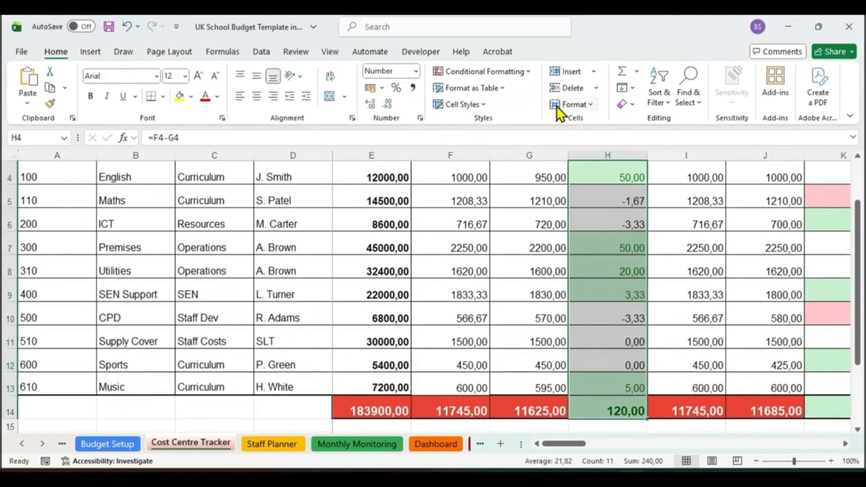
left_click(514, 71)
mouse_move(543, 99)
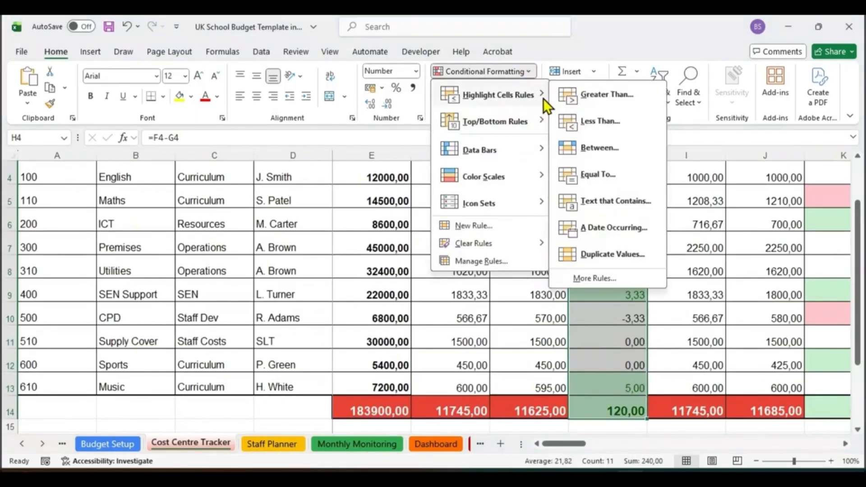
left_click(599, 121)
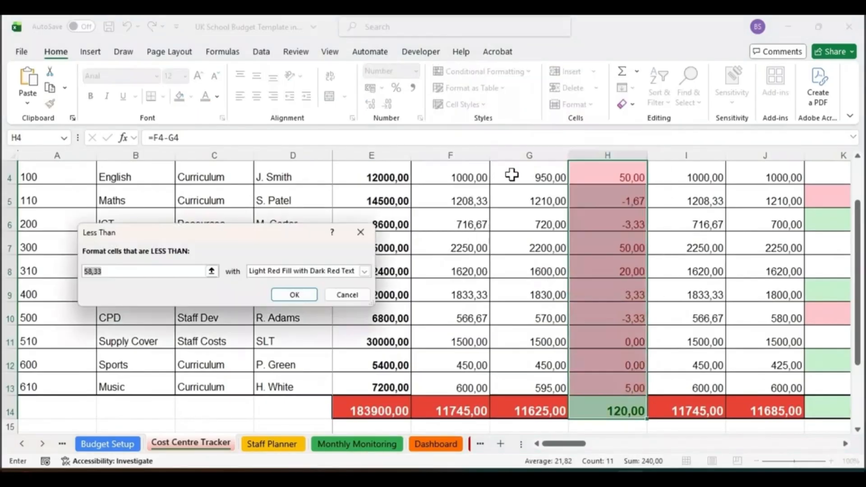
type("0")
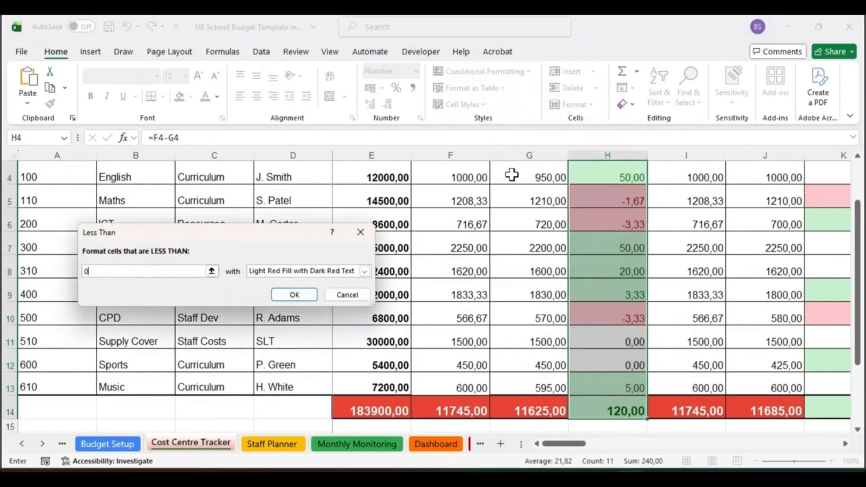
left_click(307, 297)
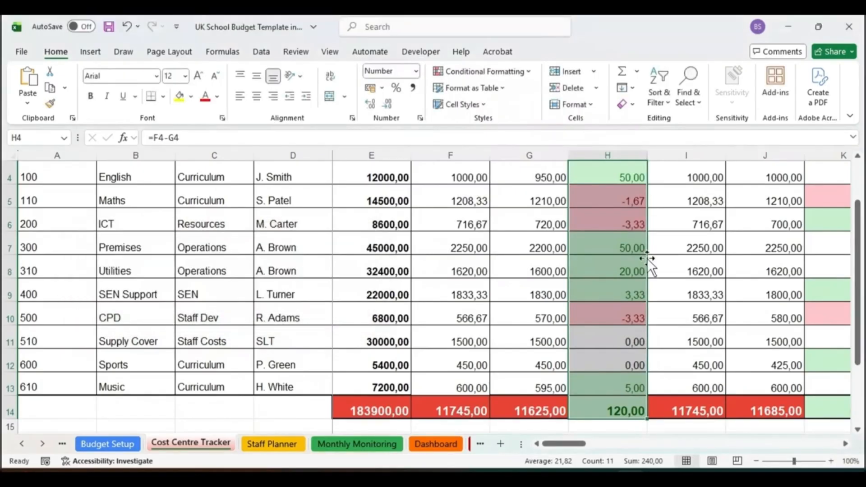
left_click(559, 253)
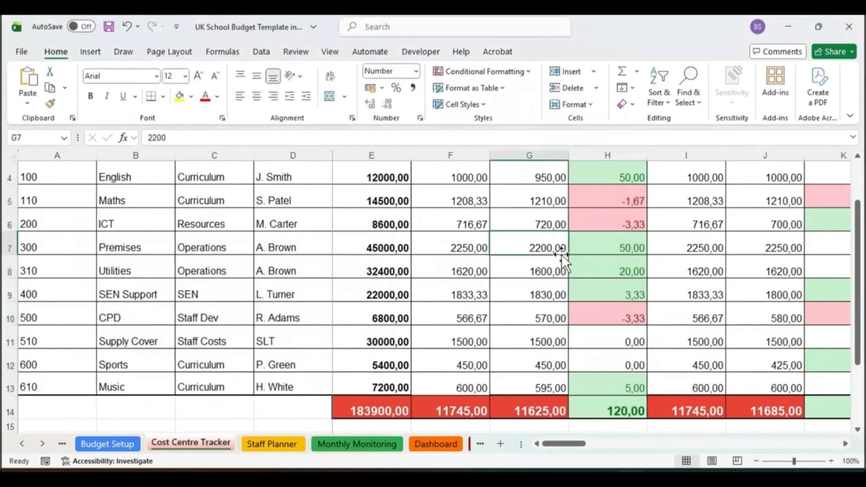
Enter =F4+I4+L4+O4+R4+U4+X4+AA4+AD4+AG4+AJ4+AM4 in YTD Budget cell AP4 and copy it down to the Music row, AP13.
scroll(426, 297, "up", 2)
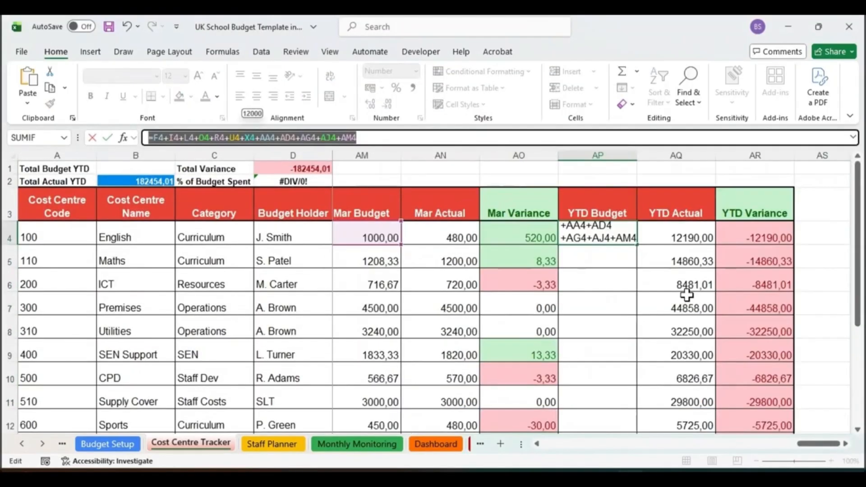
mouse_move(817, 445)
left_mouse_down()
mouse_move(557, 443)
mouse_move(814, 433)
left_mouse_up()
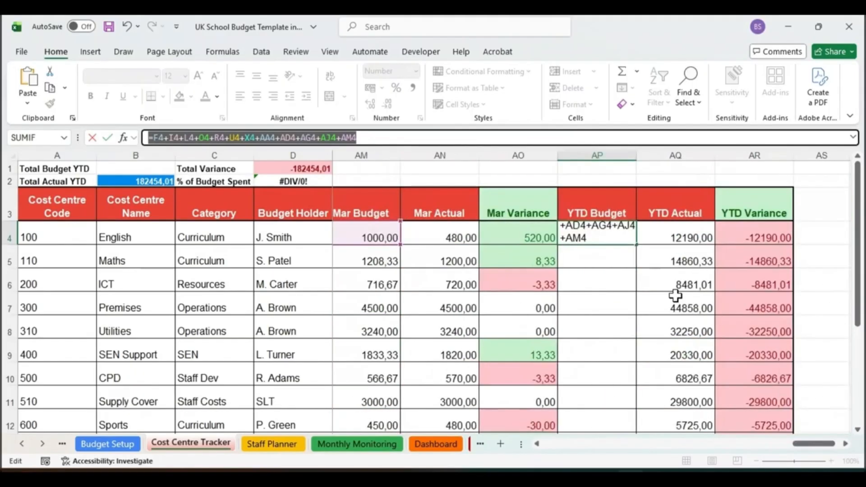
left_click(363, 138)
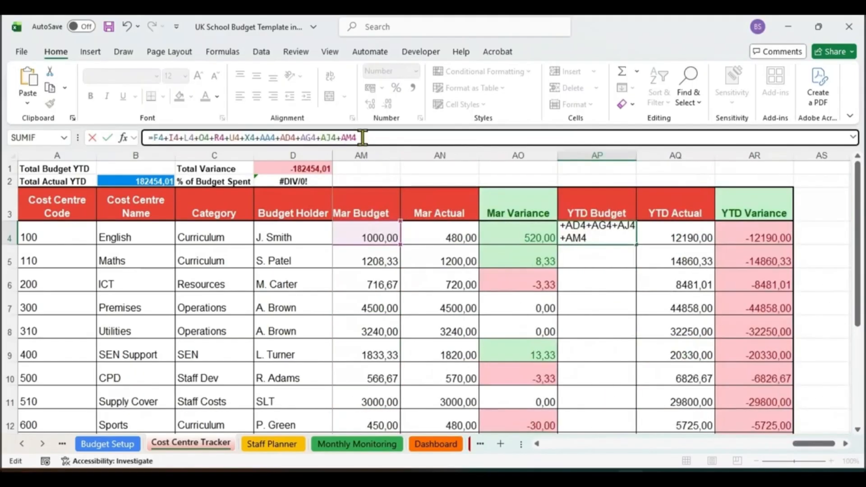
key("Return")
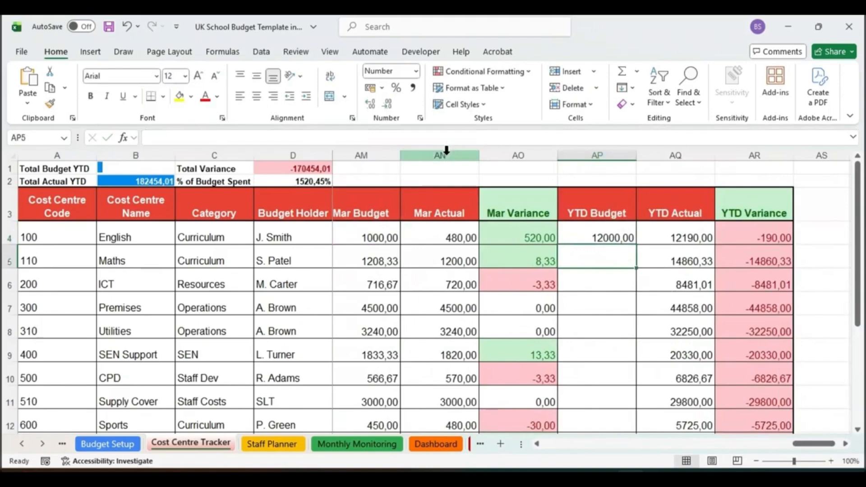
left_click(611, 228)
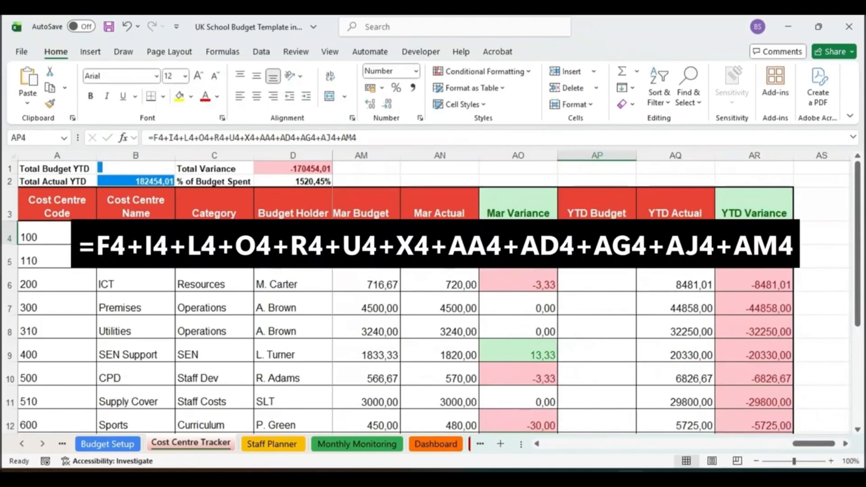
left_click_drag(636, 246, 615, 391)
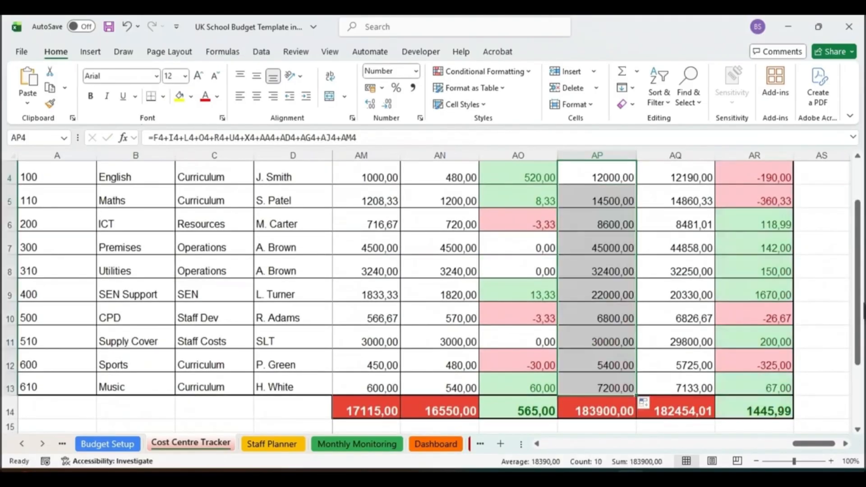
Compare the YTD Budget total in AP14 with the Annual Budget column on the Budget Setup sheet, returning to the Cost Centre Tracker.
mouse_move(859, 312)
left_mouse_down()
mouse_move(859, 271)
mouse_move(858, 321)
left_mouse_up()
left_click(607, 358)
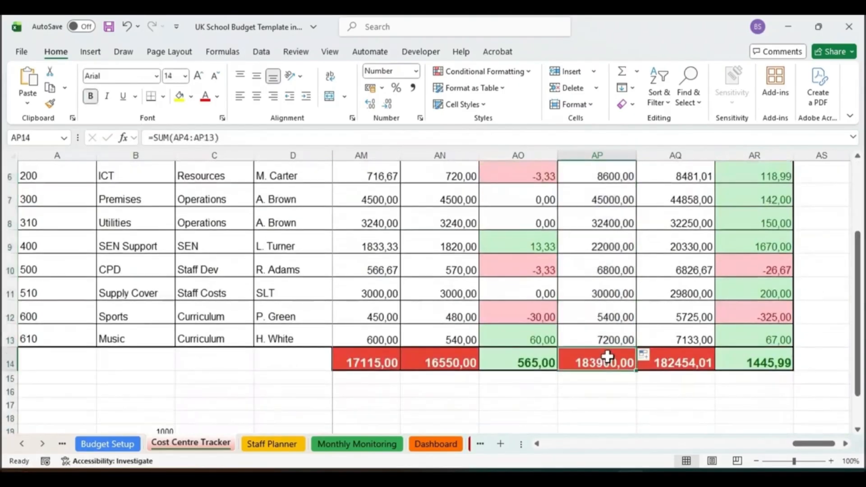
left_click(107, 443)
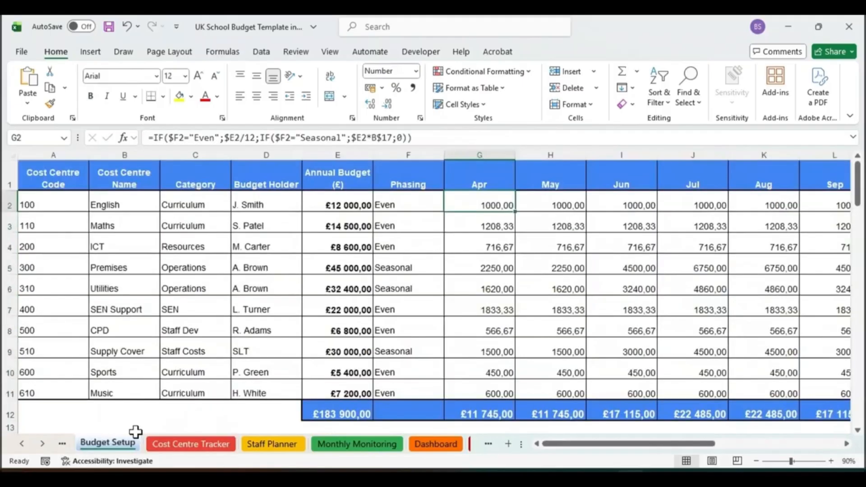
left_click(344, 157)
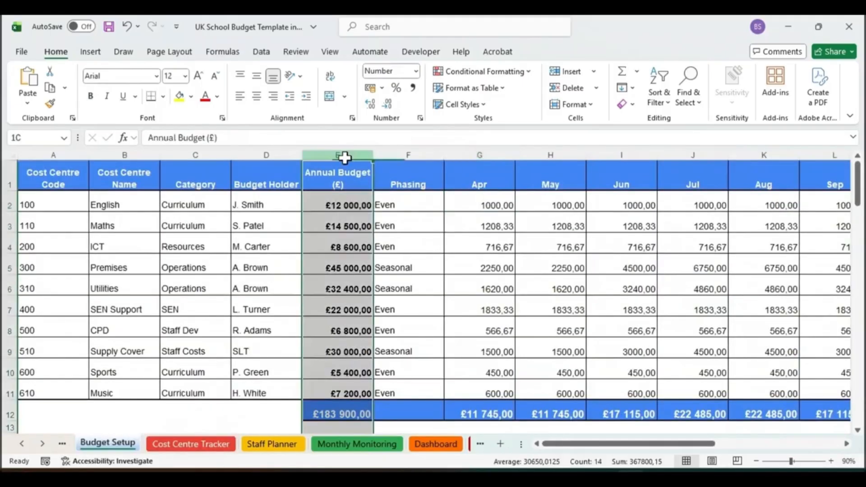
left_click(232, 445)
left_click_drag(856, 234, 861, 207)
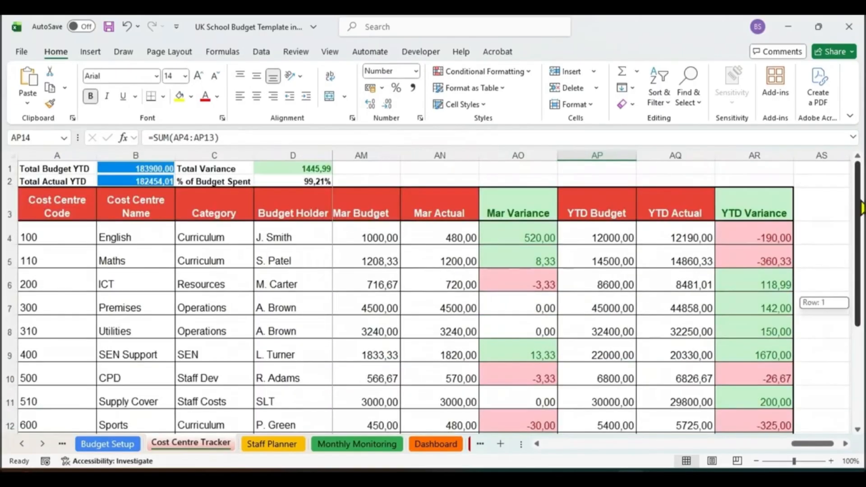
left_click(601, 239)
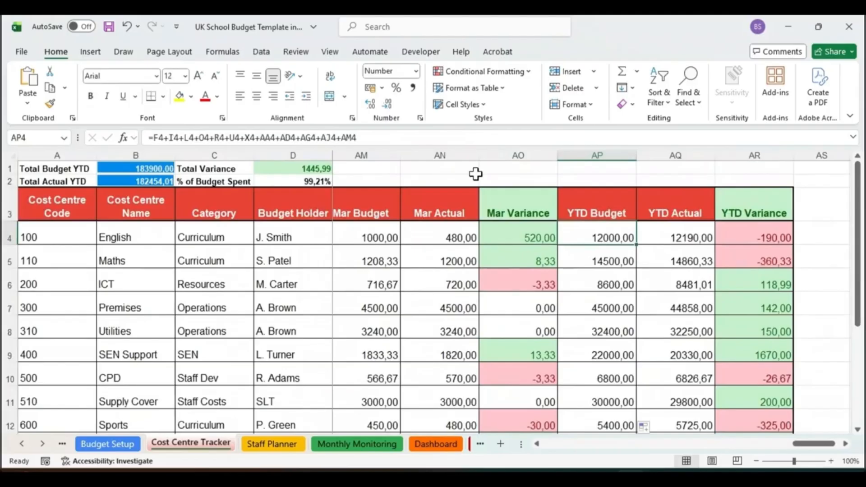
Review the % of Budget Spent formula in D2, which divides Total Actual YTD by Total Budget YTD.
left_click(295, 179)
left_click_drag(181, 138, 147, 138)
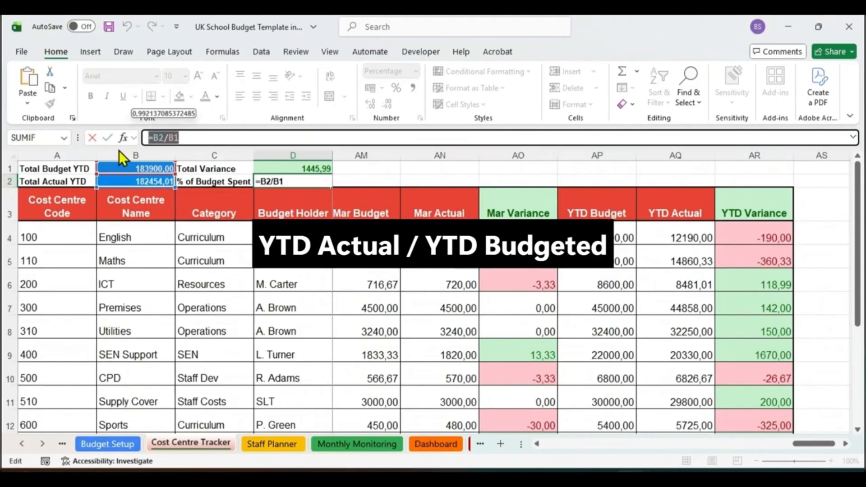
left_click(201, 138)
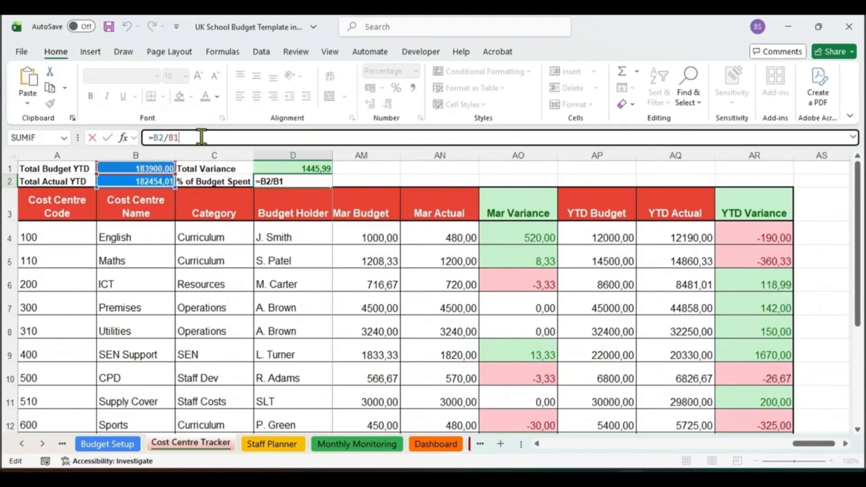
key("Return")
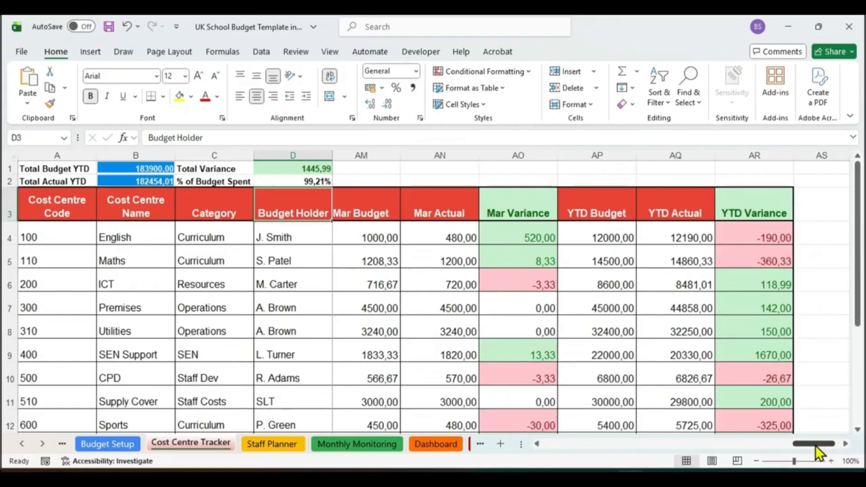
Look over the Cost Centre Tracker from its first columns, plus the Staff Planner, Monthly Monitoring and Dashboard sheets.
left_click_drag(815, 445, 566, 445)
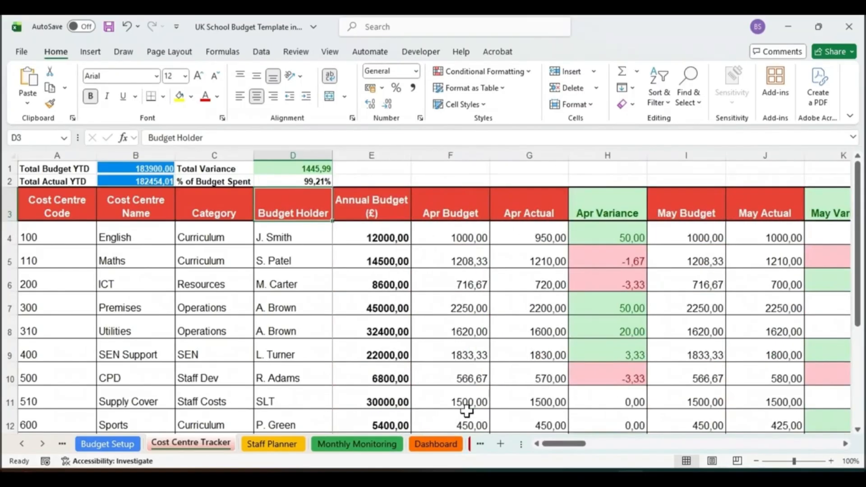
left_click_drag(56, 156, 223, 163)
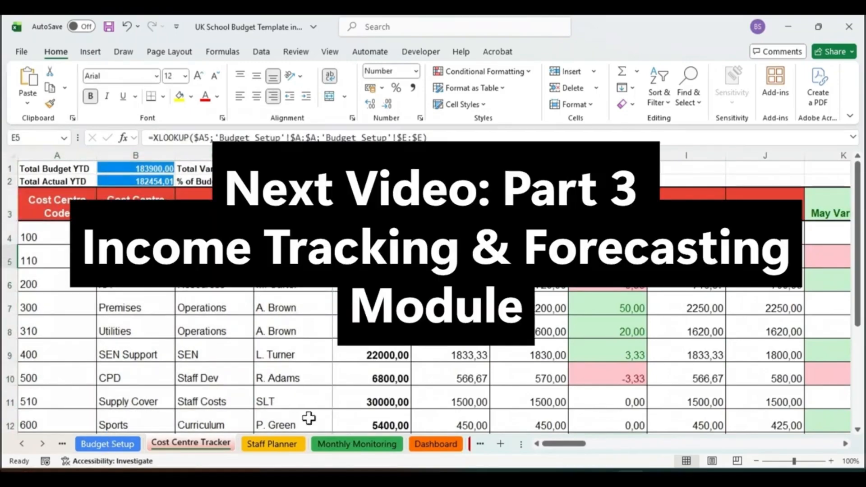
left_click(272, 443)
left_click(332, 444)
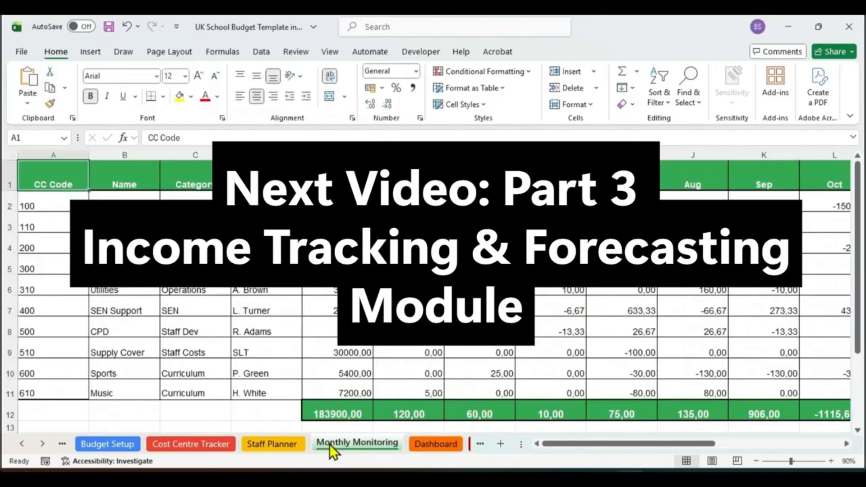
left_click(420, 444)
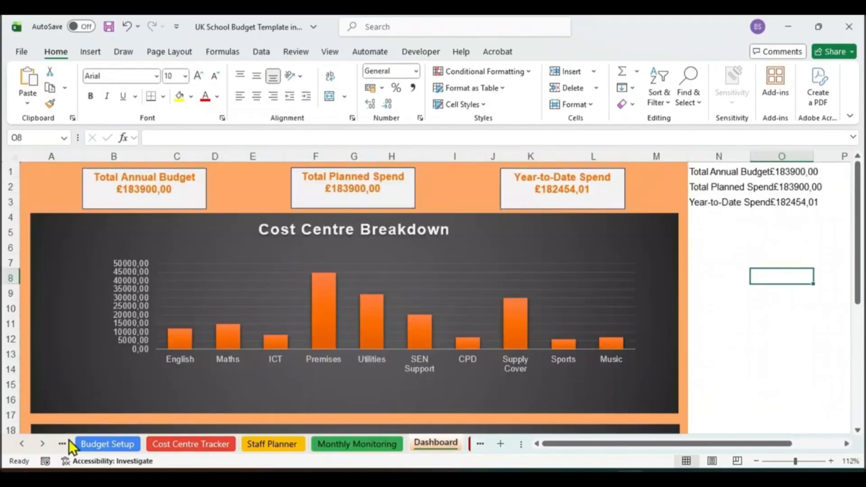
left_click(42, 444)
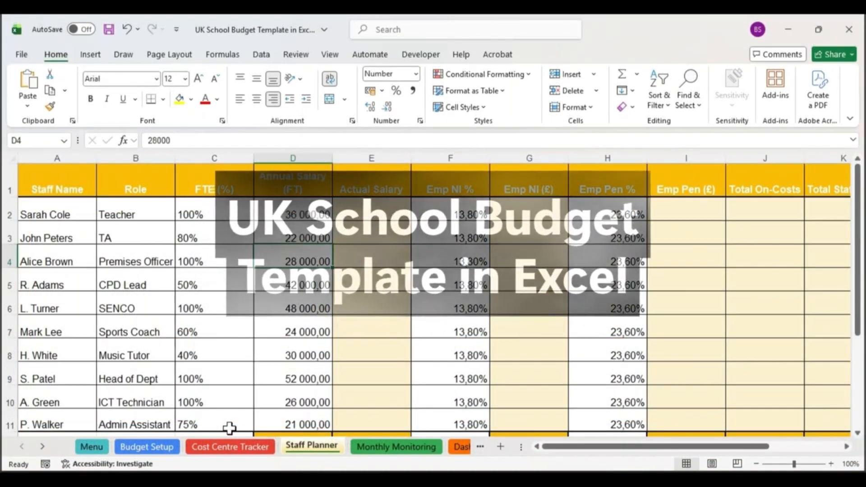
View the Menu, Budget Setup and Cost Centre Tracker sheets, finishing on the Staff Planner sheet.
left_click(91, 446)
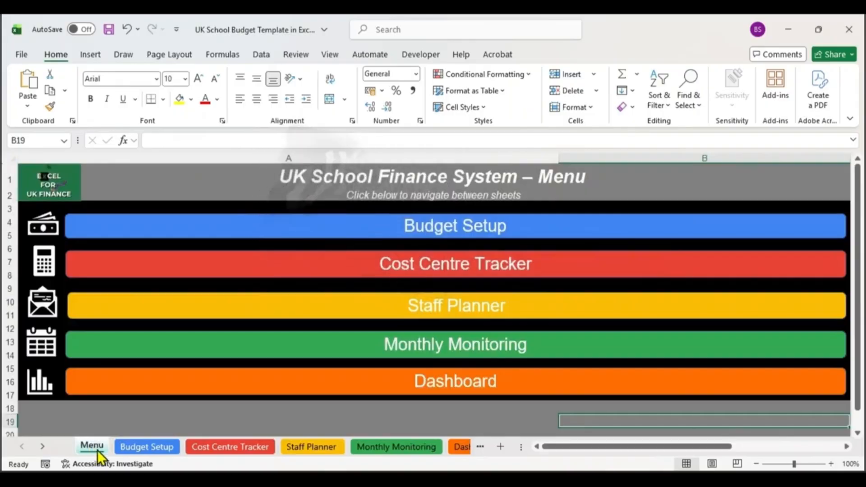
left_click(139, 451)
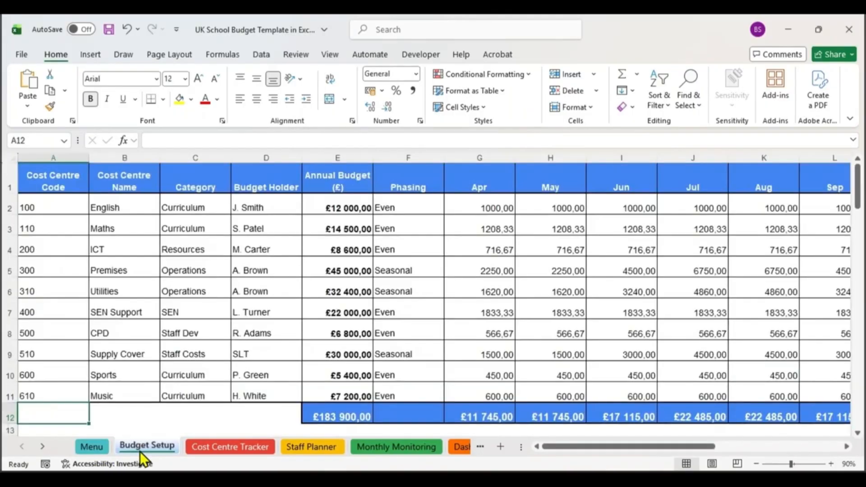
left_click(218, 452)
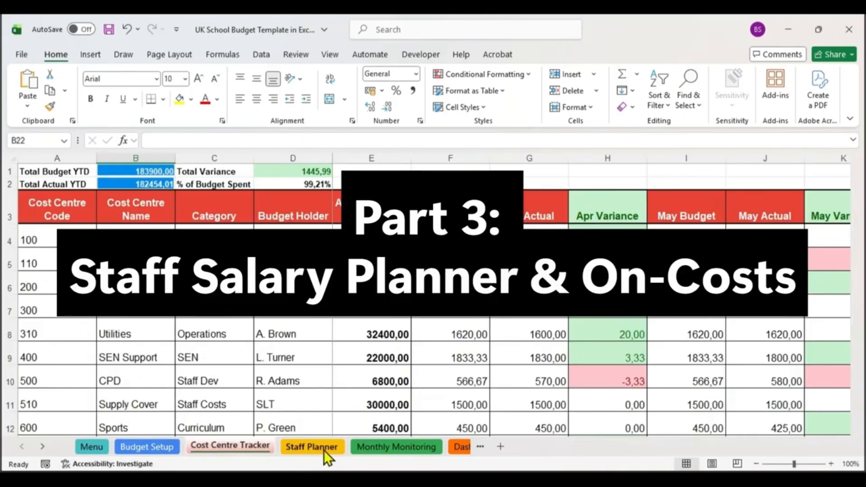
left_click(324, 450)
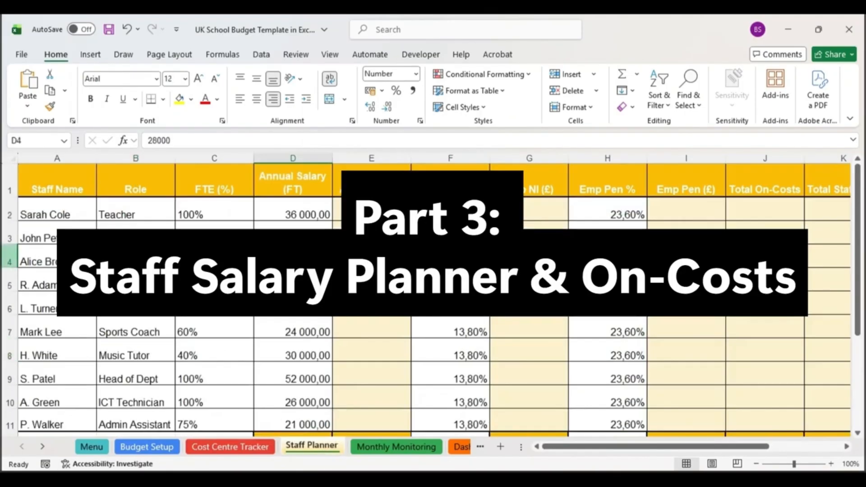
Review the Staff Planner columns from Staff Name in column A through Notes in column M, returning to the sheet's start.
left_click(47, 159)
left_click_drag(95, 166, 665, 192)
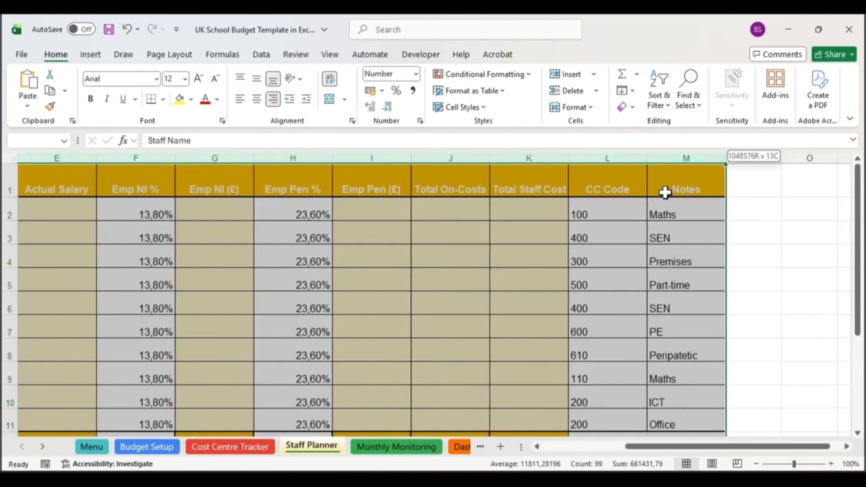
left_click_drag(664, 192, 665, 193)
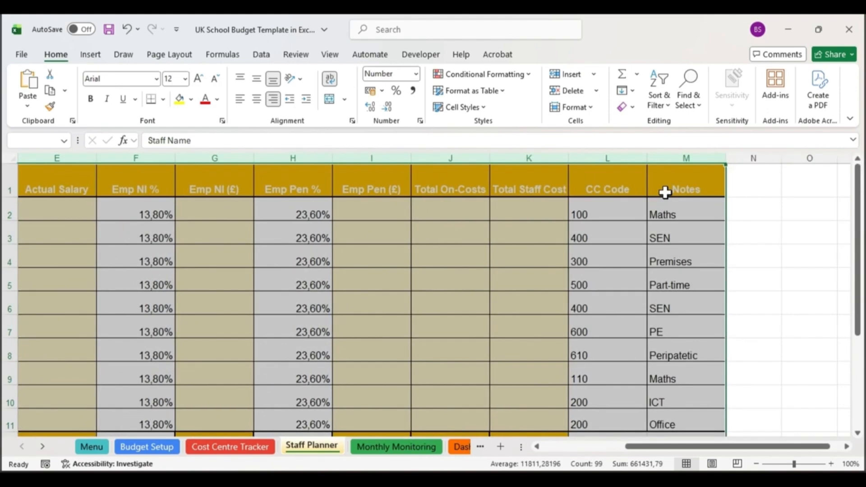
key("ctrl+Home")
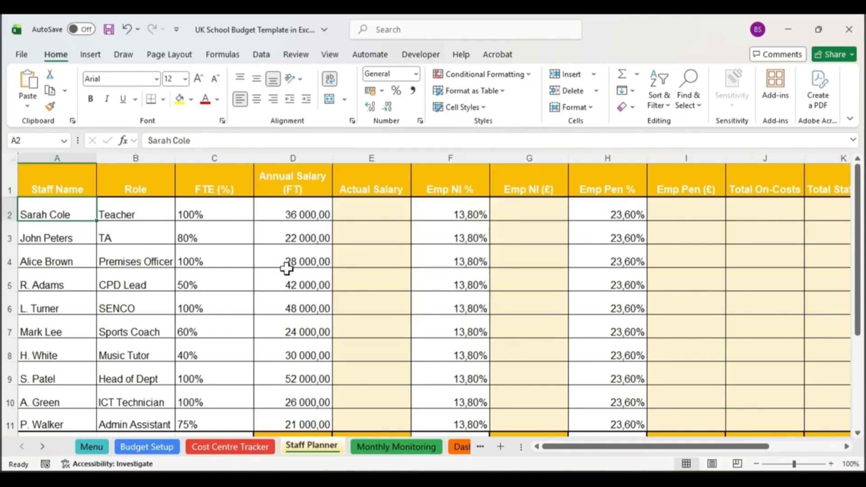
Calculate the first Actual Salary in E2 by multiplying full-time salary by FTE with the formula =D2*C2.
left_click(376, 156)
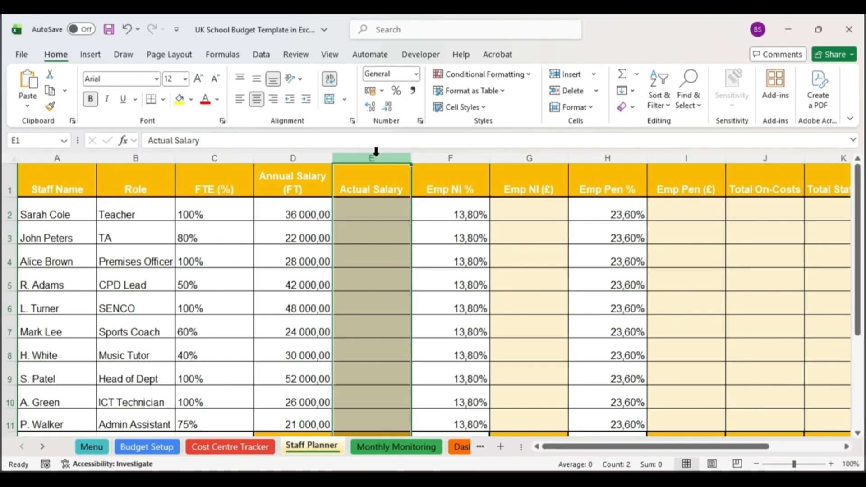
left_click(372, 209)
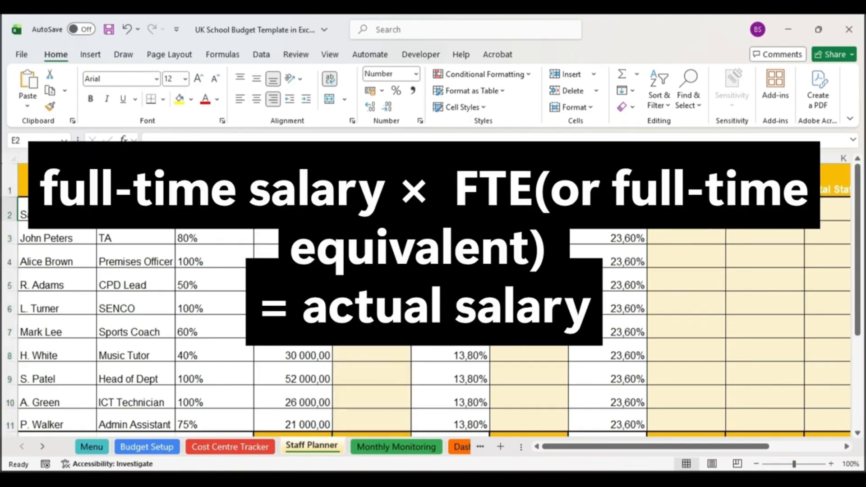
type("=")
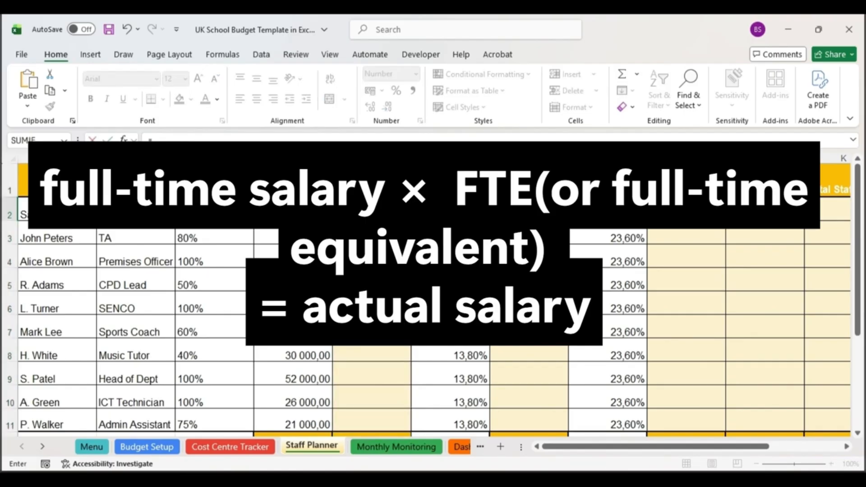
left_click(293, 210)
type("*")
left_click(214, 209)
left_click(214, 209)
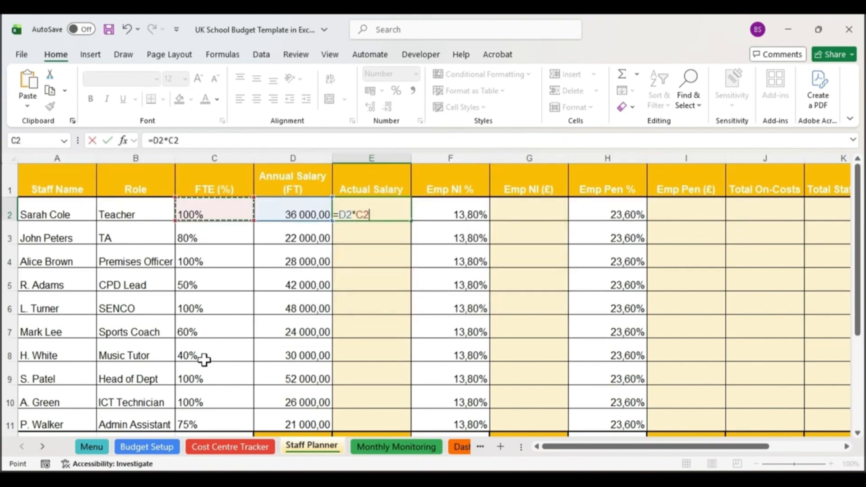
key("Return")
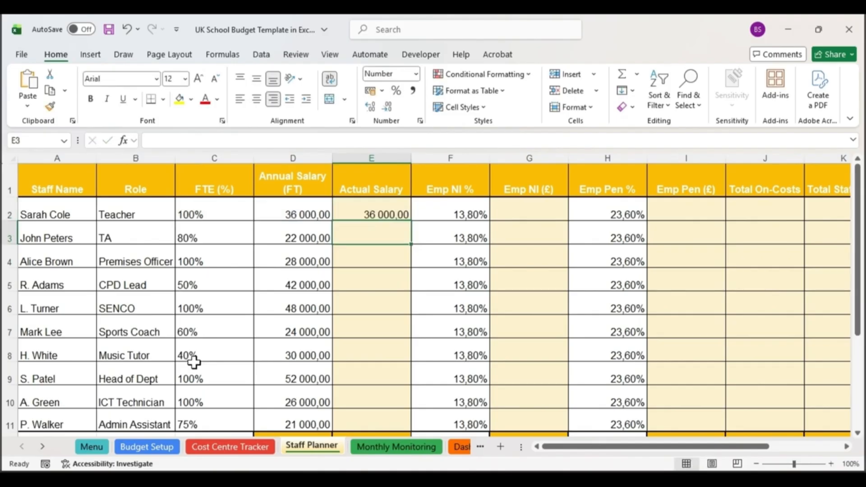
Copy the Actual Salary formula from E2 down through E11 and check the column through to its total.
left_click(393, 213)
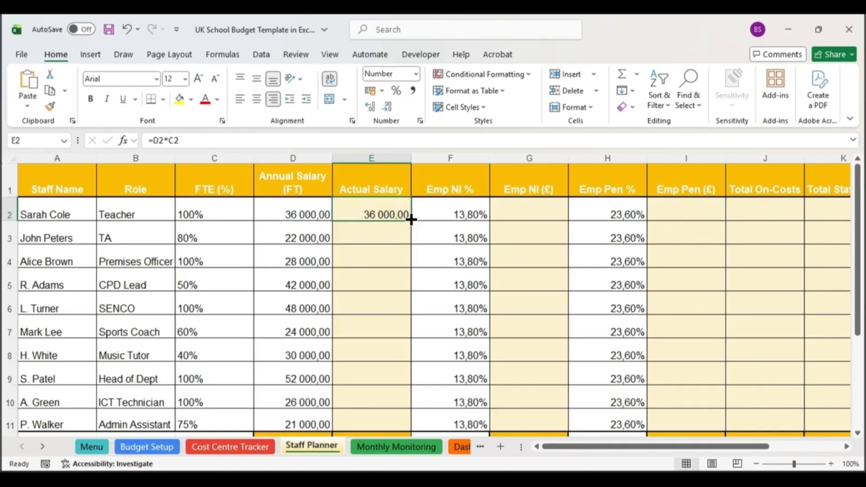
left_click_drag(410, 220, 411, 426)
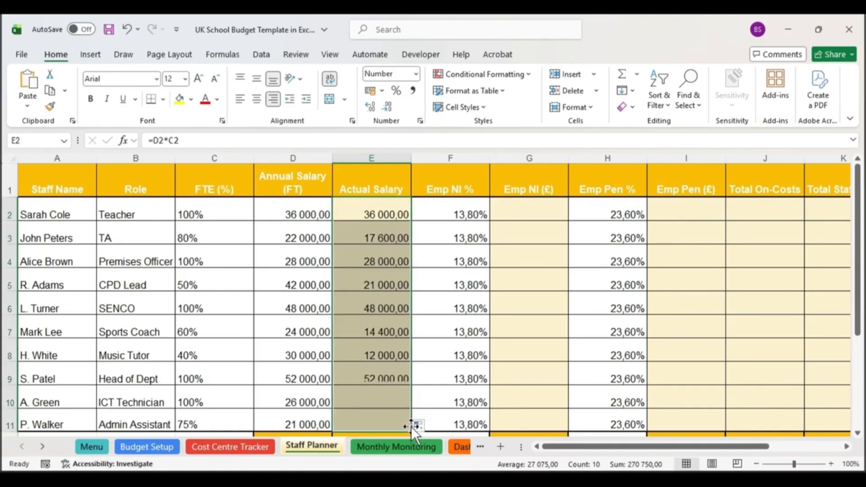
scroll(359, 252, "down", 1)
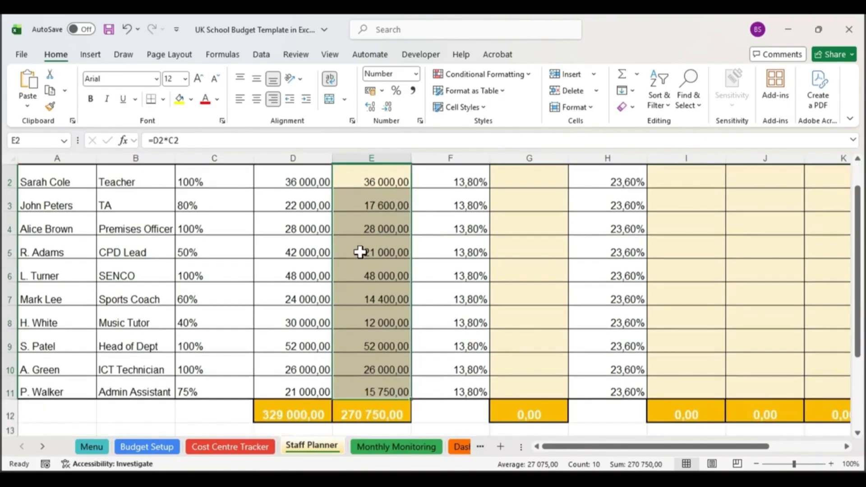
scroll(360, 252, "down", 1)
scroll(359, 252, "up", 1)
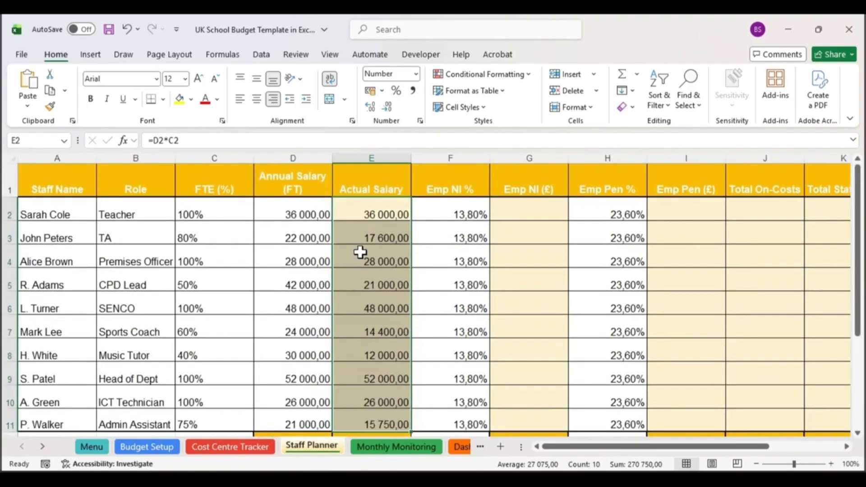
left_click(364, 212)
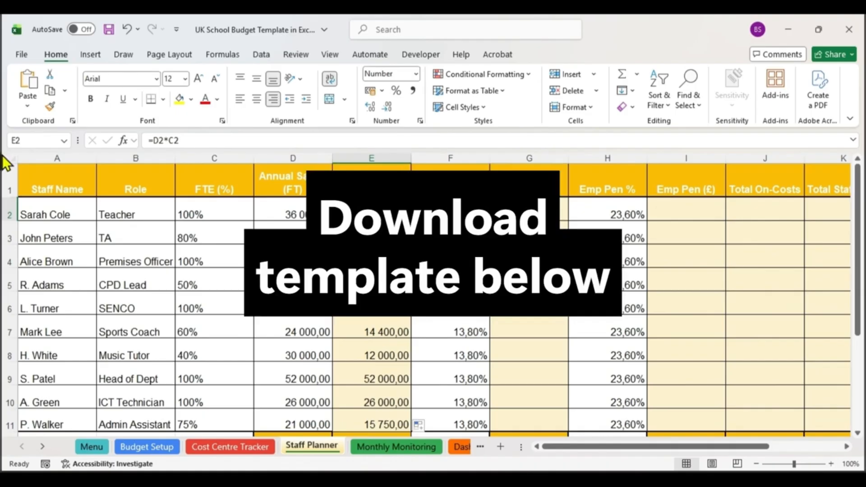
left_click(376, 156)
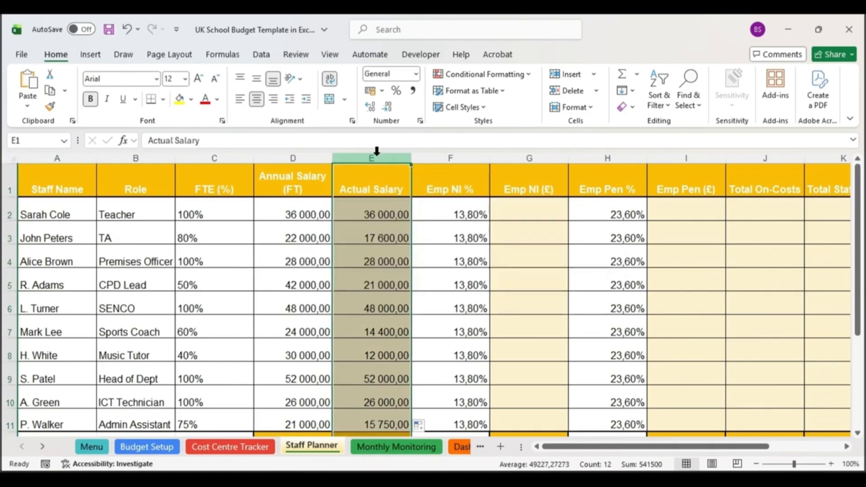
Calculate the first Emp NI (£) amount in G2 from Actual Salary and Emp NI % with the formula =E2*F2.
left_click(527, 157)
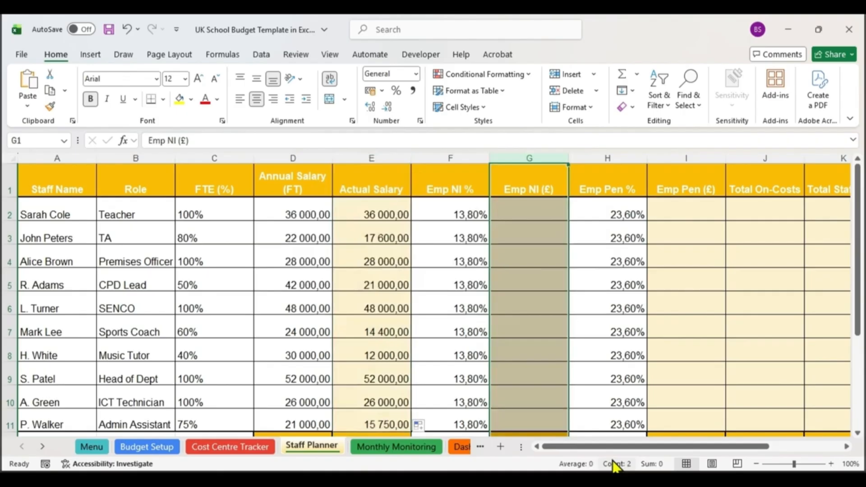
left_click_drag(612, 446, 648, 451)
left_click(402, 193)
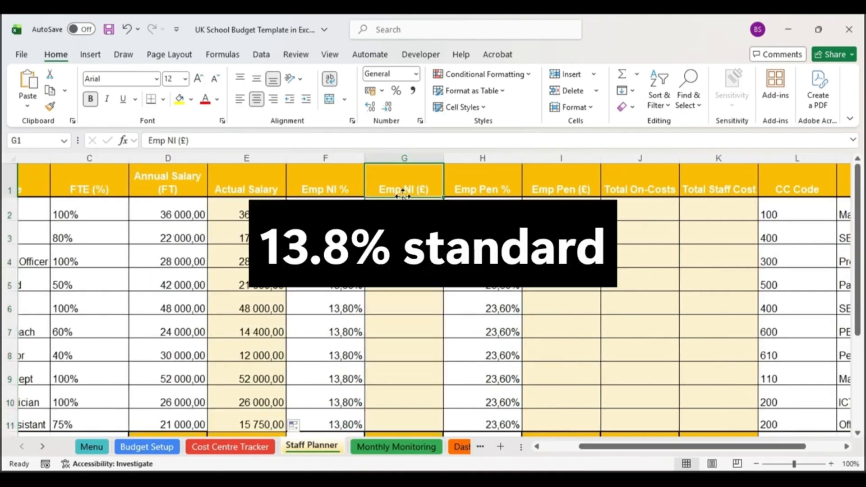
left_click(410, 207)
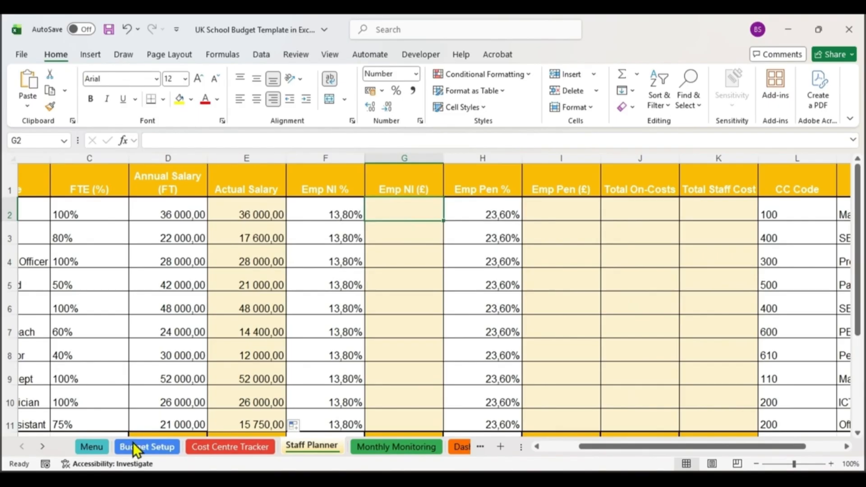
type("=")
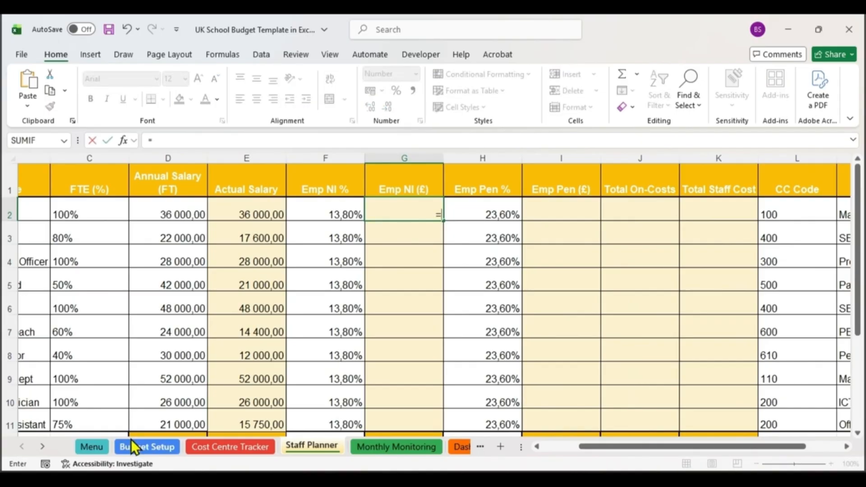
left_click(247, 210)
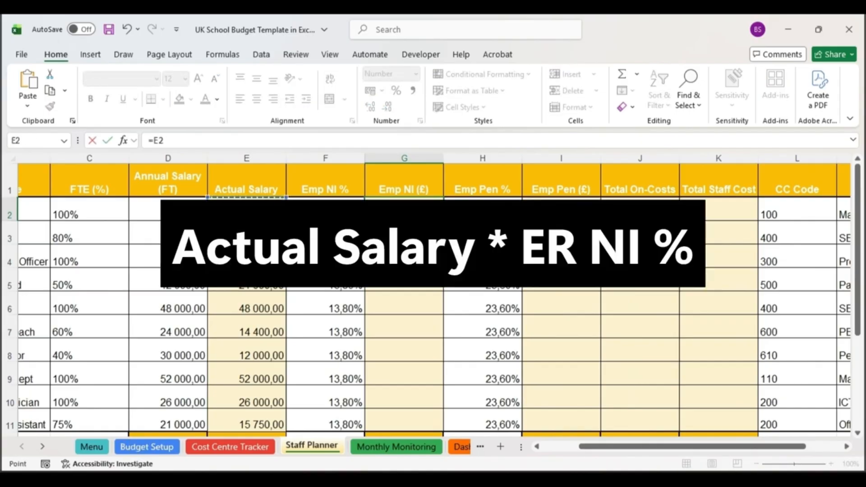
type("*")
left_click(325, 210)
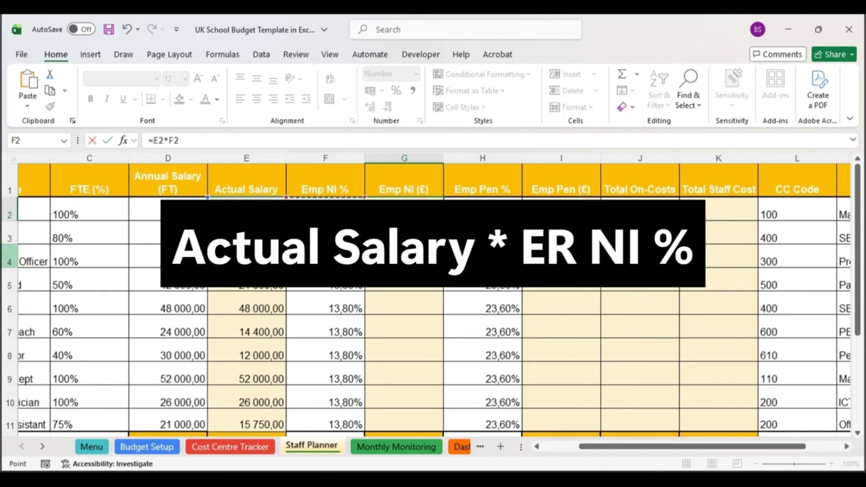
key("Return")
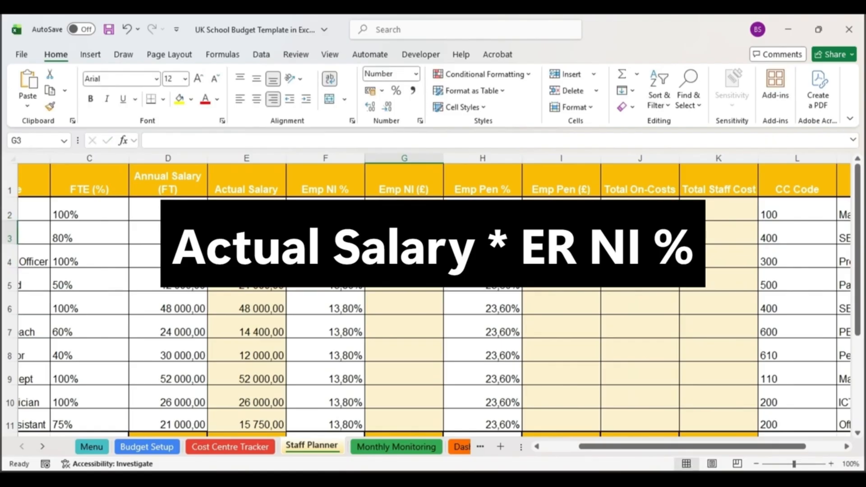
Copy the Emp NI (£) formula from G2 down through G11 and check the column against its NI rate.
left_click(426, 209)
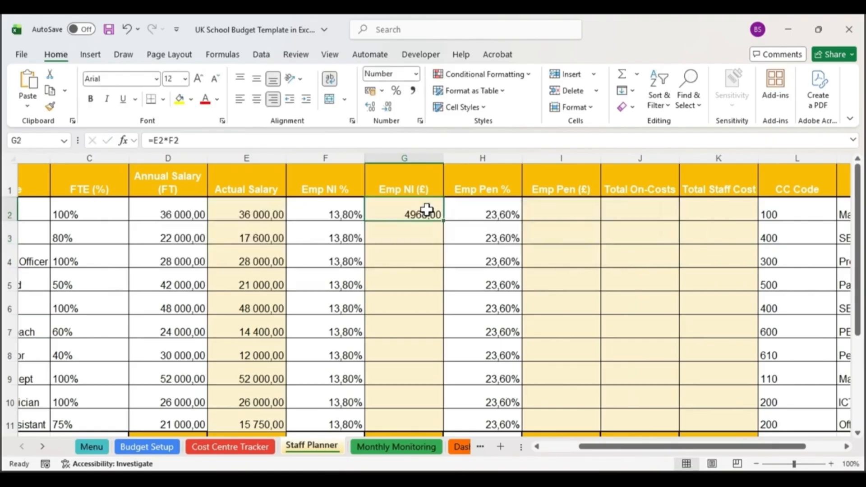
left_click_drag(445, 223, 432, 426)
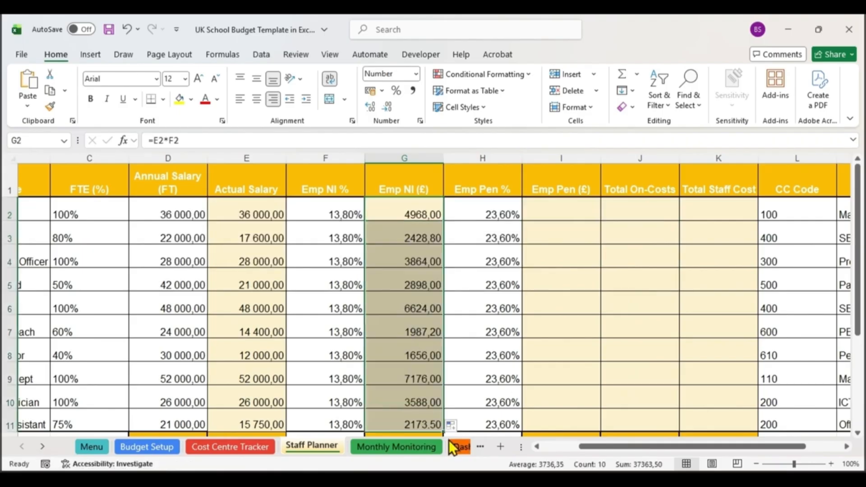
left_click(412, 162)
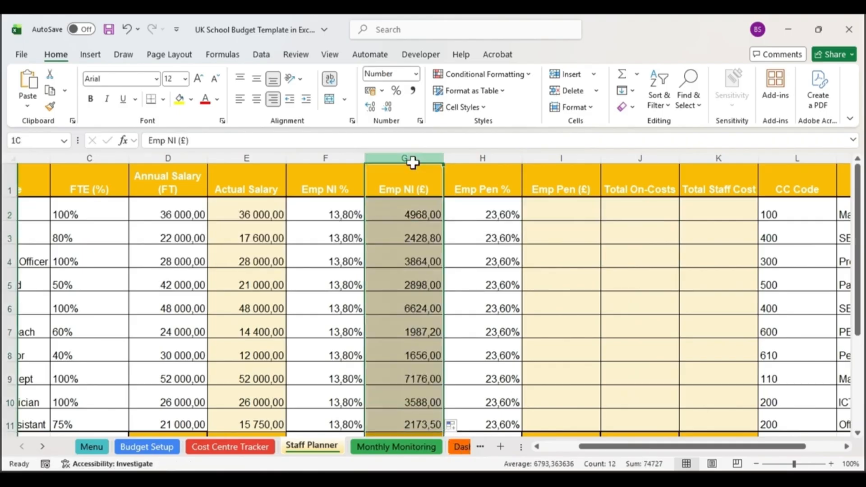
scroll(376, 357, "down", 1)
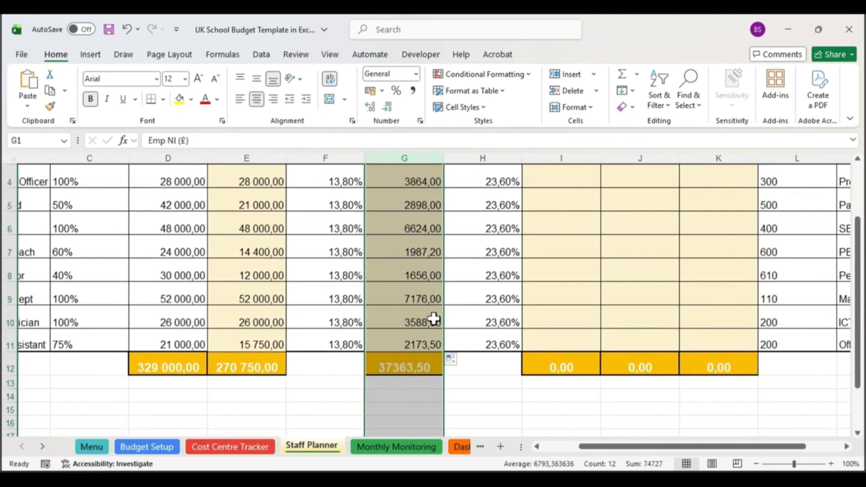
scroll(345, 212, "up", 1)
left_click(346, 209)
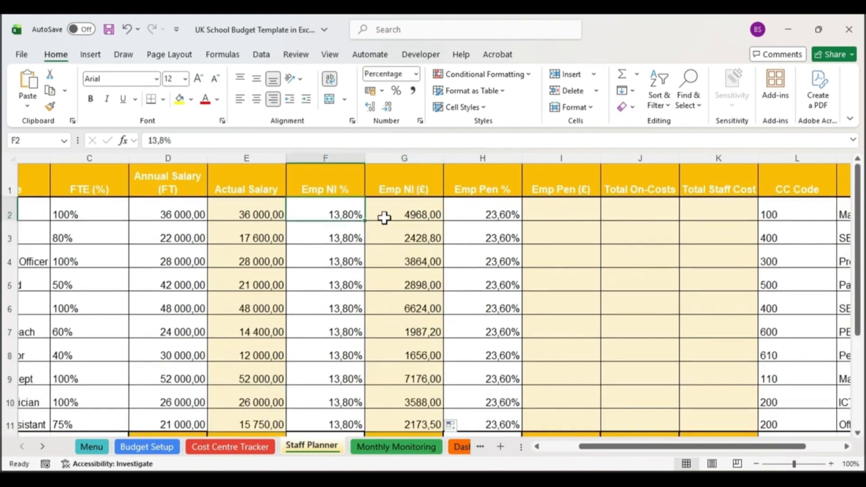
left_click(384, 218)
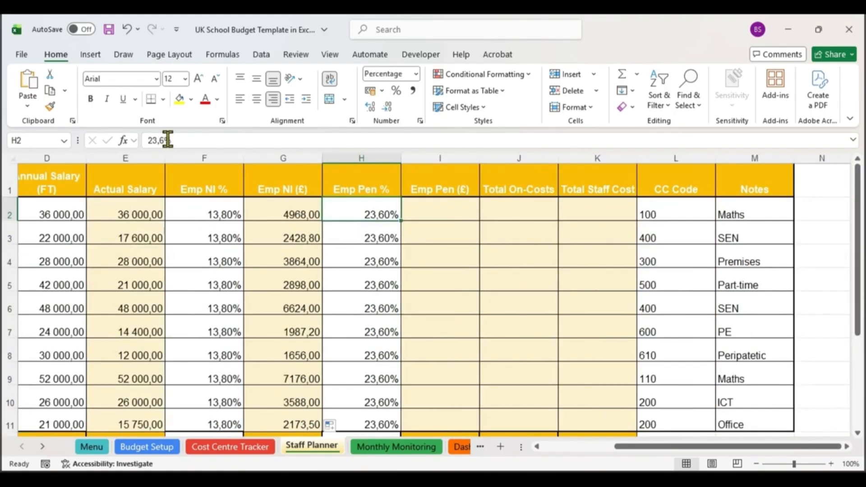
Calculate the first Emp Pen (£) amount in I2 from Actual Salary and Emp Pen % with the formula =E2*H2.
left_click(372, 151)
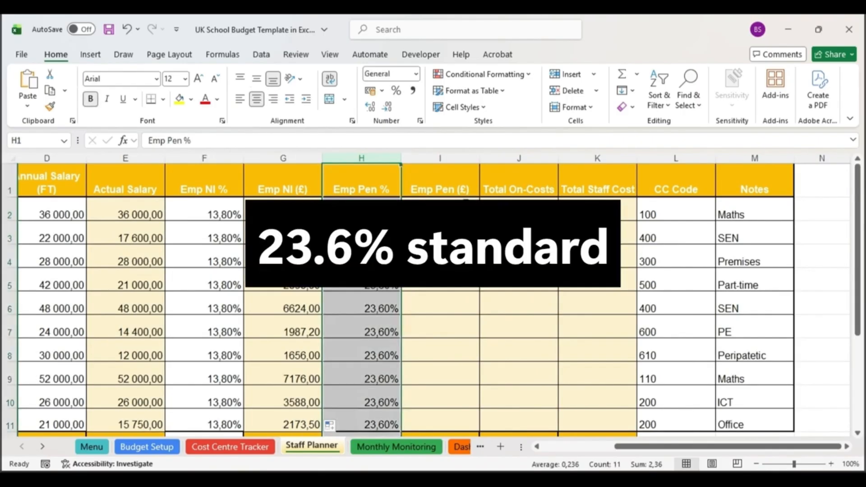
left_click(464, 209)
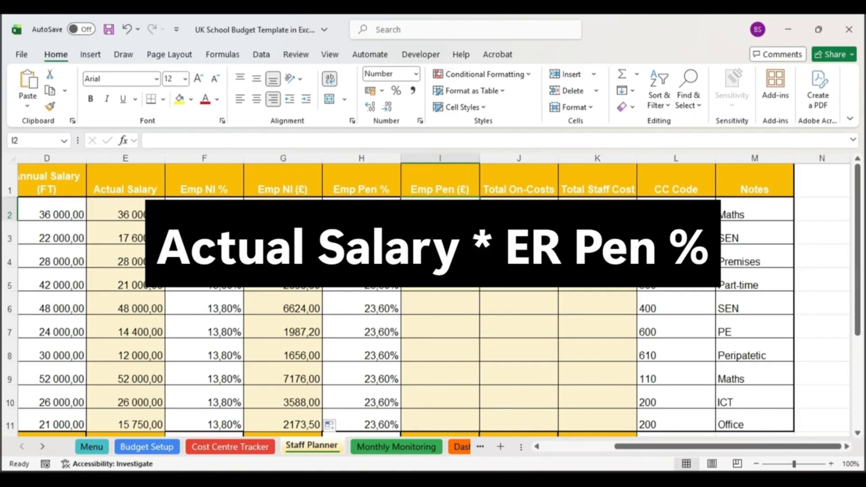
type("=")
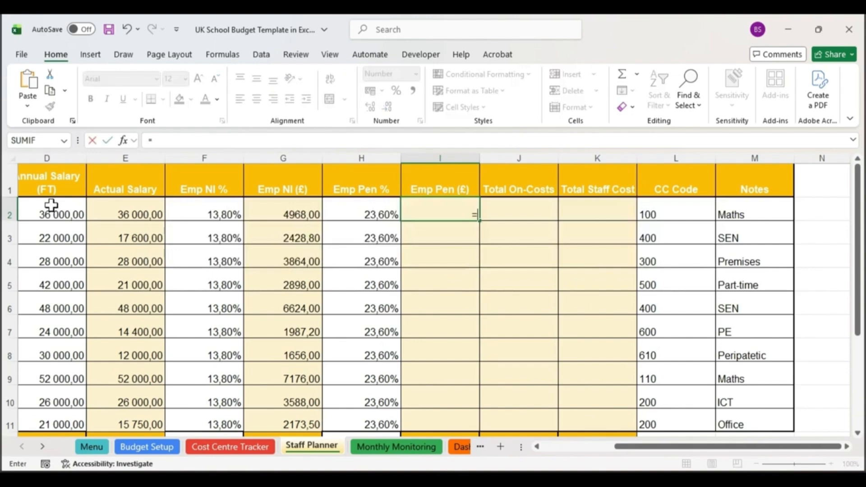
left_click(126, 211)
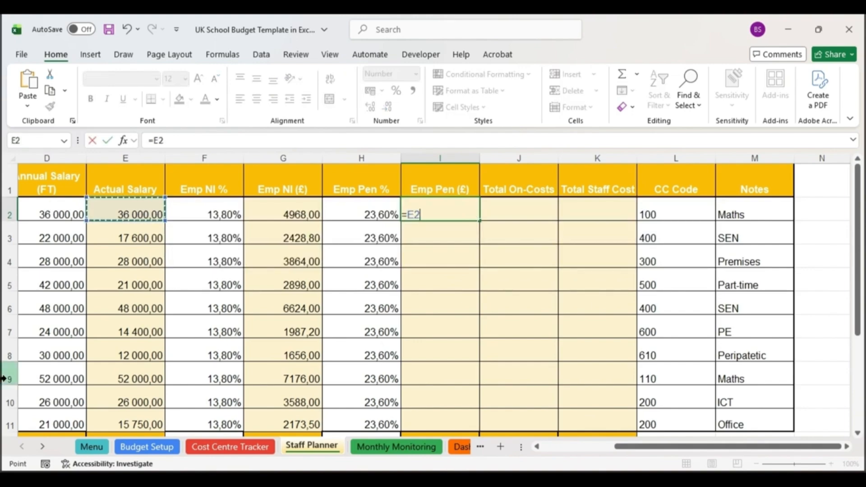
type("*")
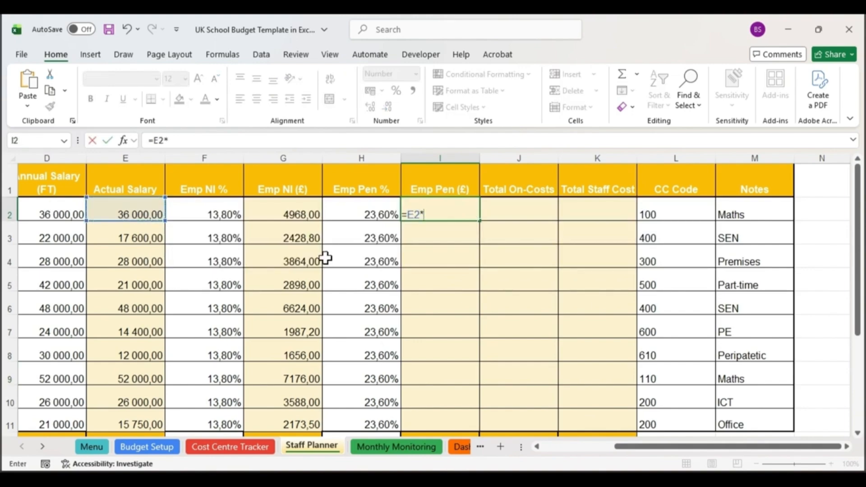
key("Left")
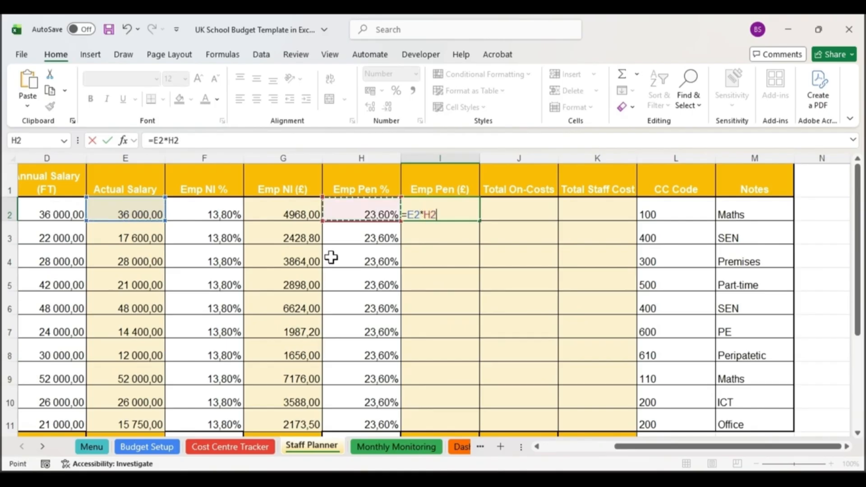
key("Return")
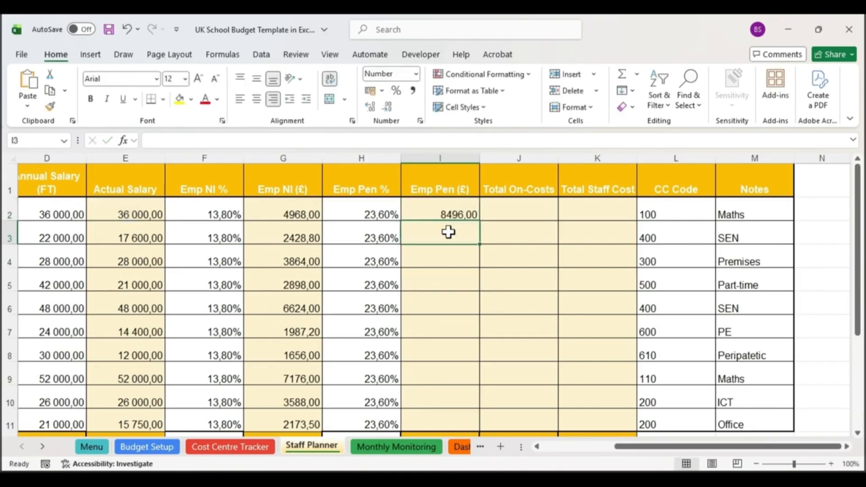
Copy the Emp Pen (£) formula from I2 down through I11, and select the first Total On-Costs cell, J2.
left_click(439, 208)
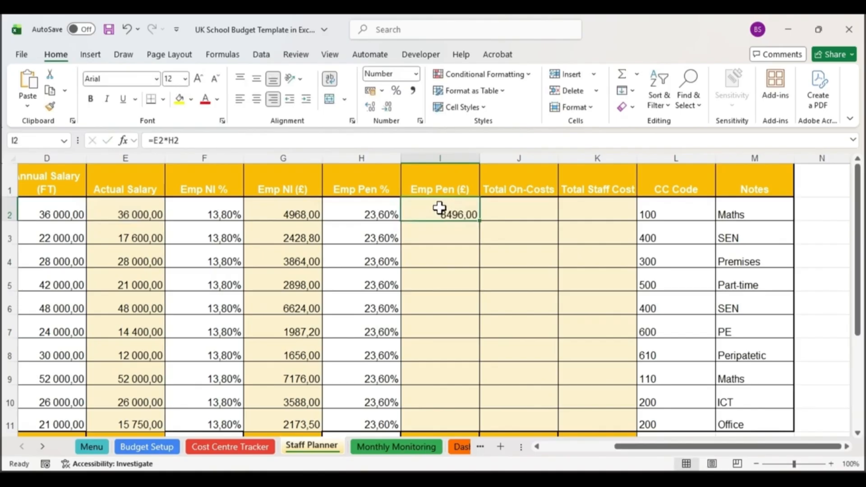
left_click_drag(479, 221, 464, 427)
scroll(433, 283, "down", 2)
scroll(433, 283, "up", 2)
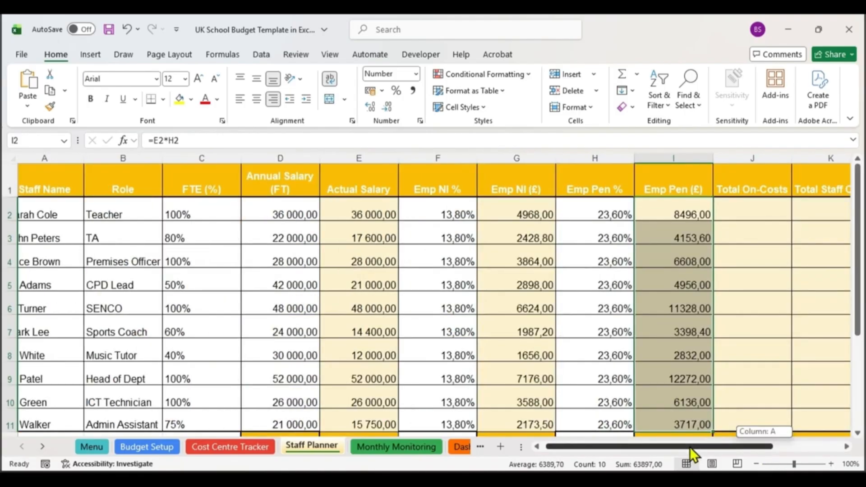
left_click_drag(689, 448, 640, 448)
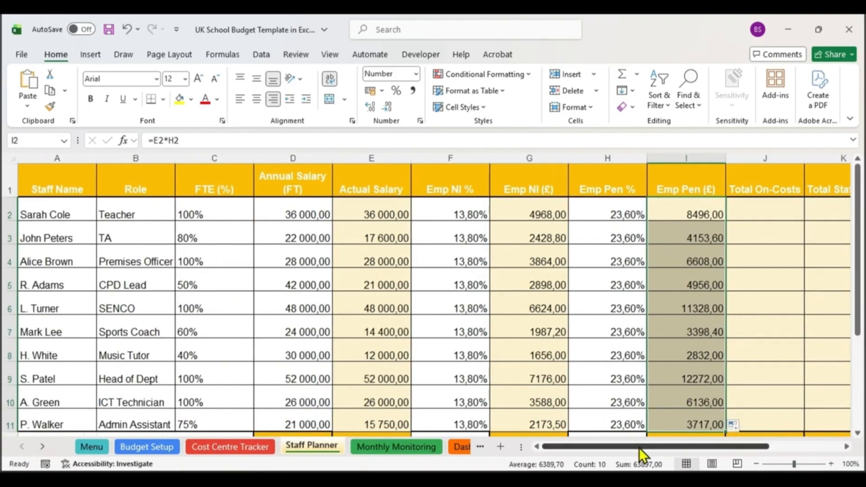
left_click(761, 217)
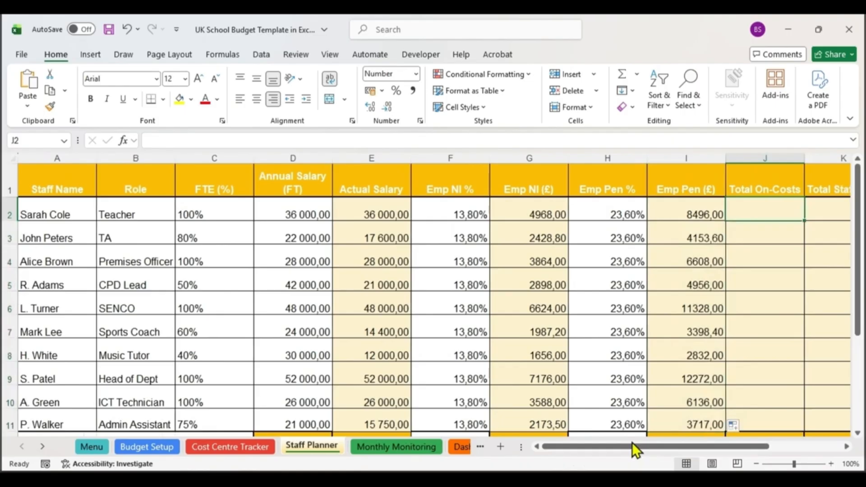
Calculate the first Total On-Costs amount in J2 from Emp NI (£) and Emp Pen (£) with the formula =G2+I2.
left_click_drag(631, 445, 701, 447)
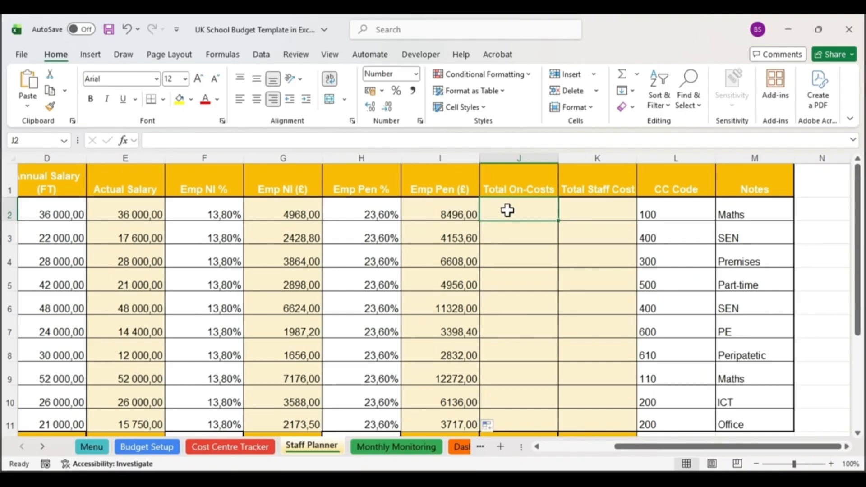
left_click(532, 149)
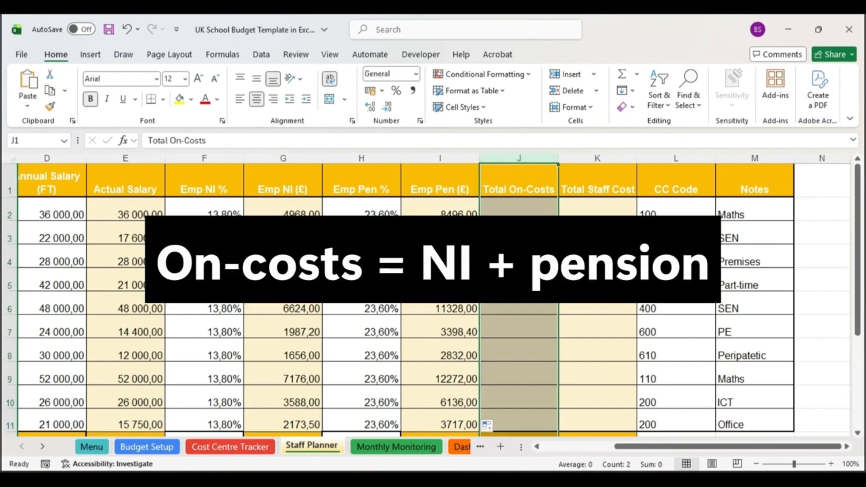
left_click(518, 215)
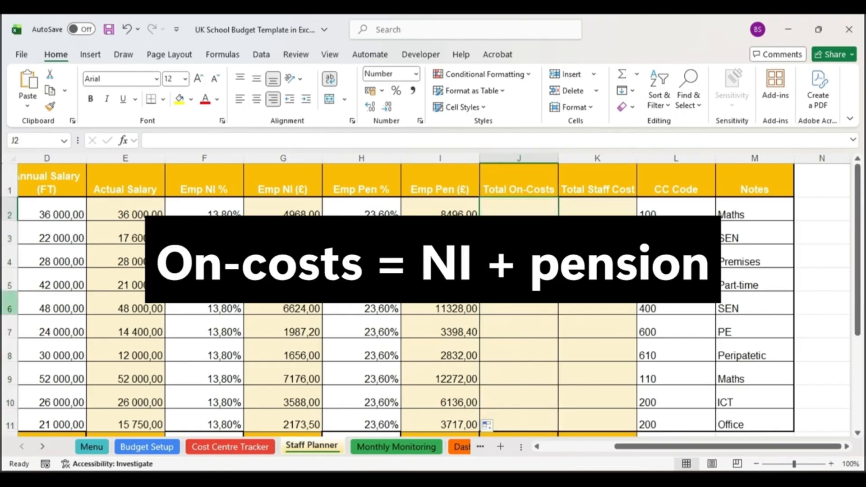
type("=")
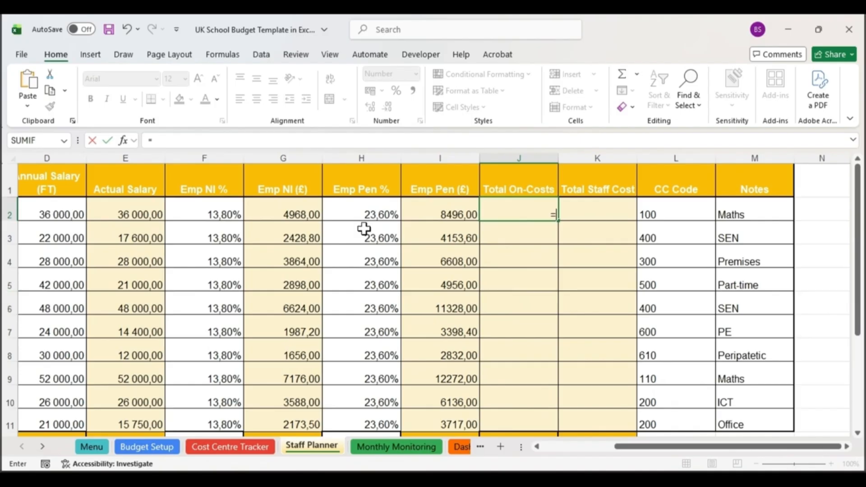
left_click(288, 212)
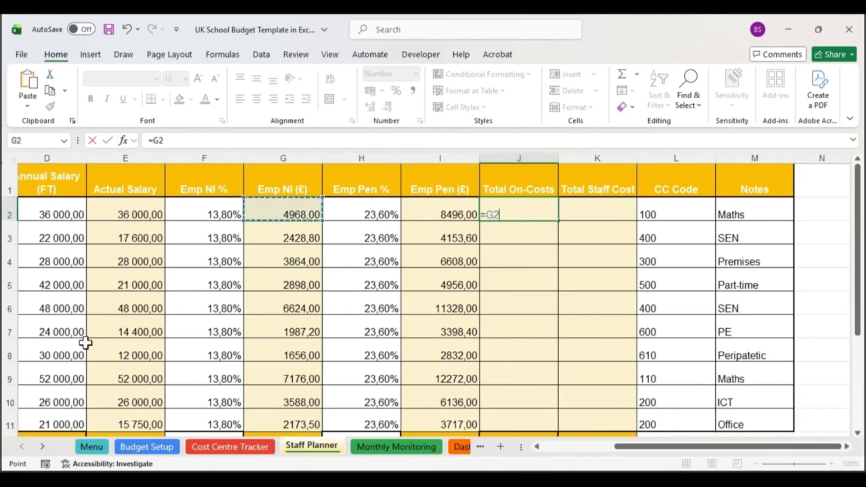
type("+")
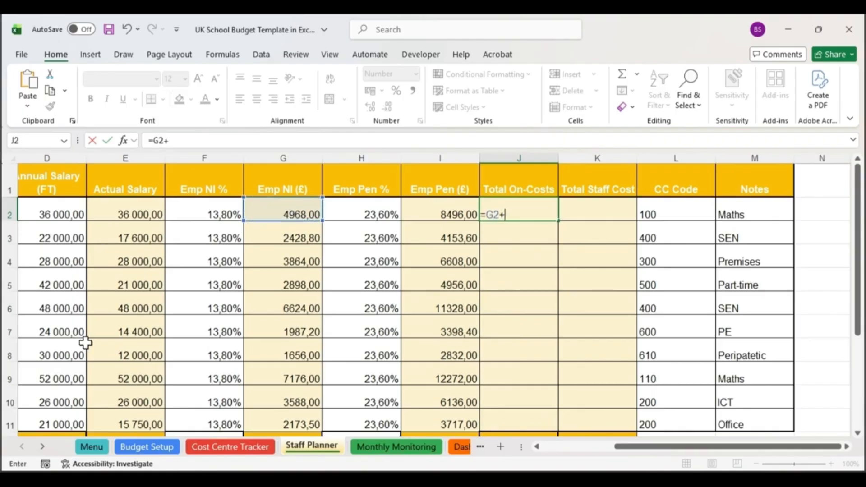
key("Left")
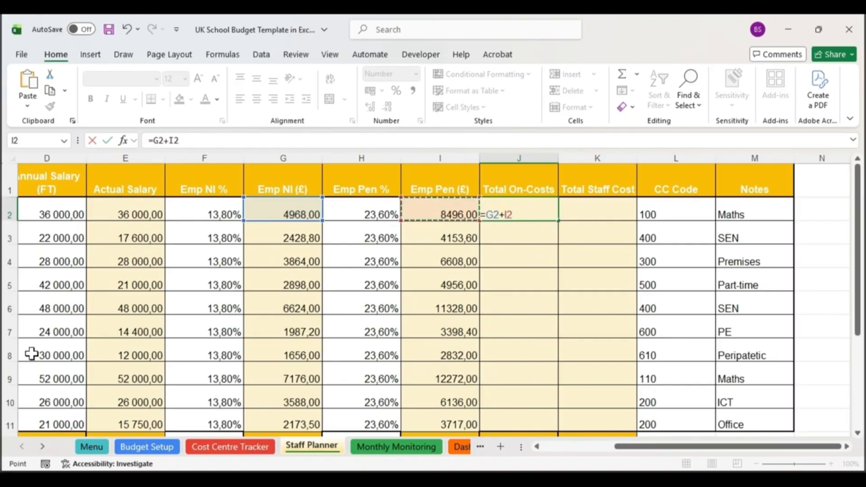
key("Return")
key("Up")
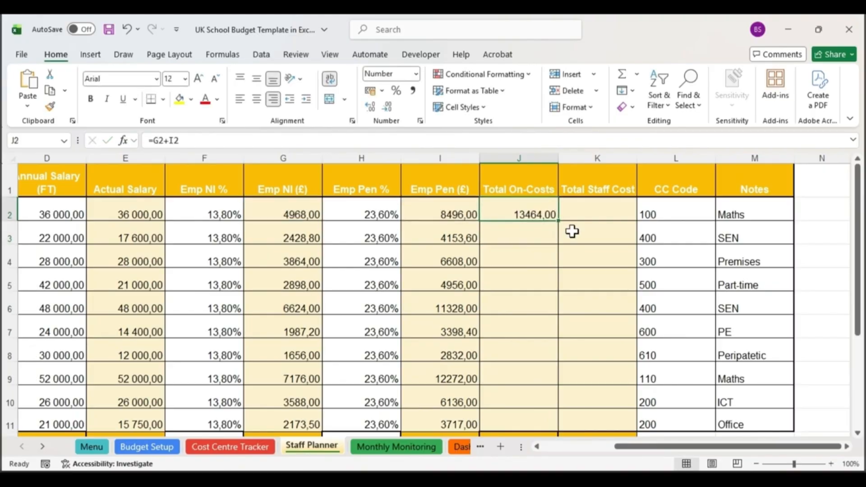
Copy the Total On-Costs formula from J2 down through J11 and check the formula in the last staff row.
left_click_drag(558, 220, 561, 421)
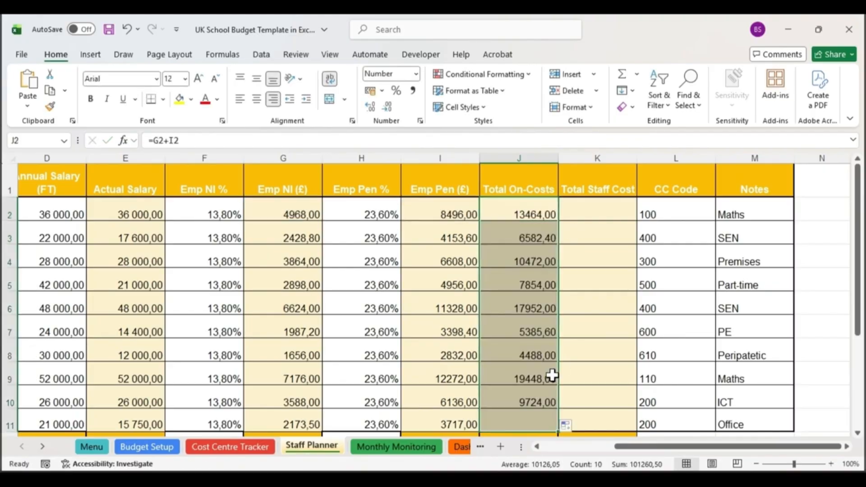
scroll(552, 375, "down", 2)
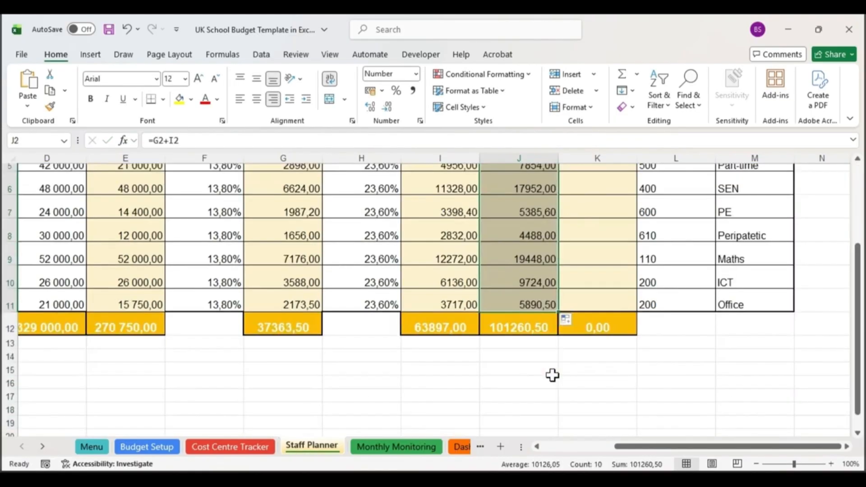
left_click(504, 302)
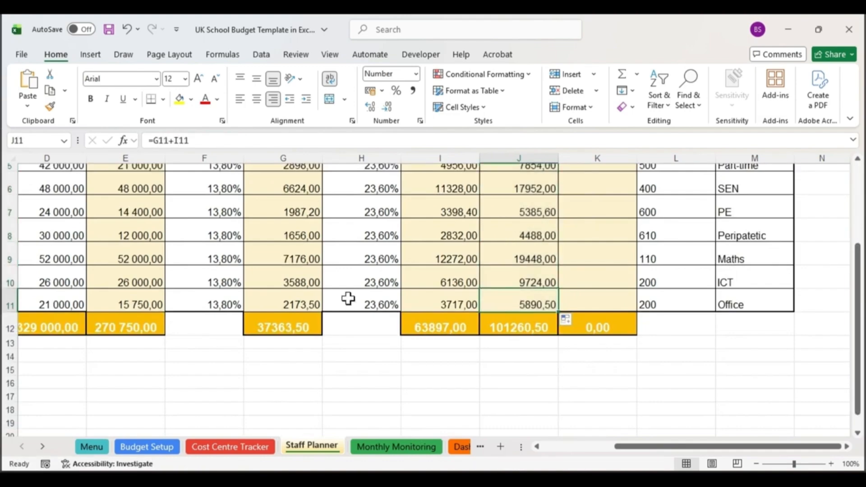
scroll(547, 303, "up", 2)
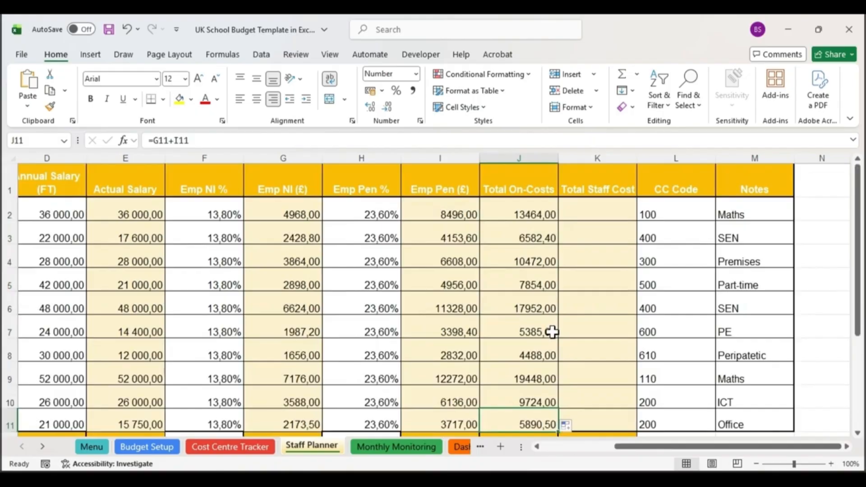
Calculate the first Total Staff Cost amount in K2 from Actual Salary and Total On-Costs with the formula =E2+J2.
left_click(596, 211)
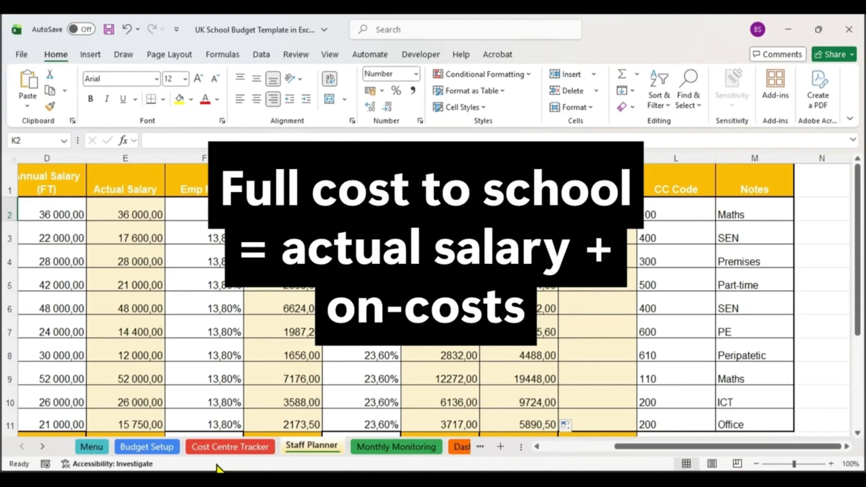
type("=")
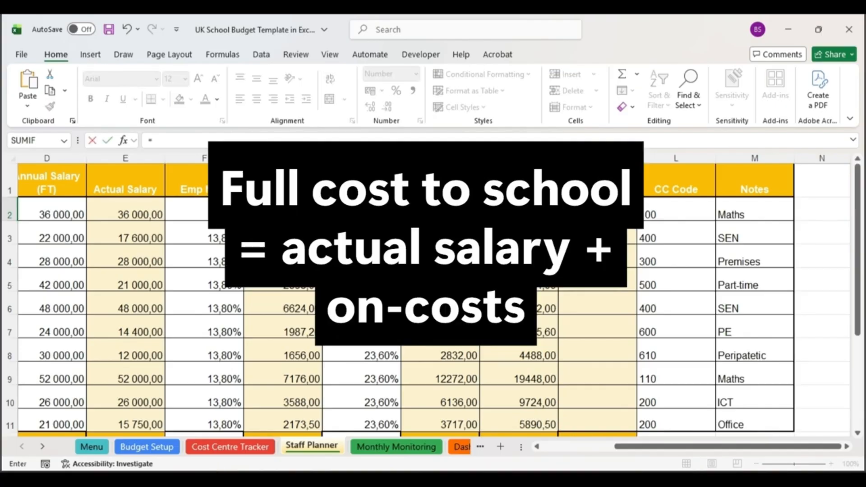
left_click(126, 213)
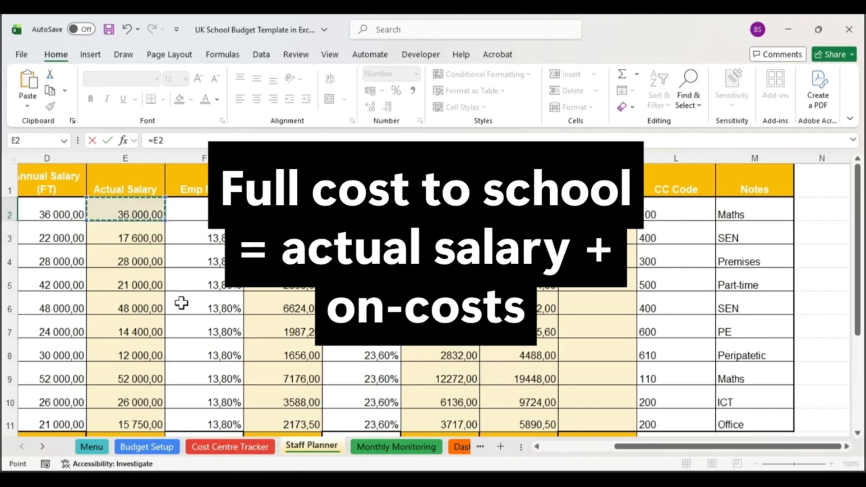
type("+")
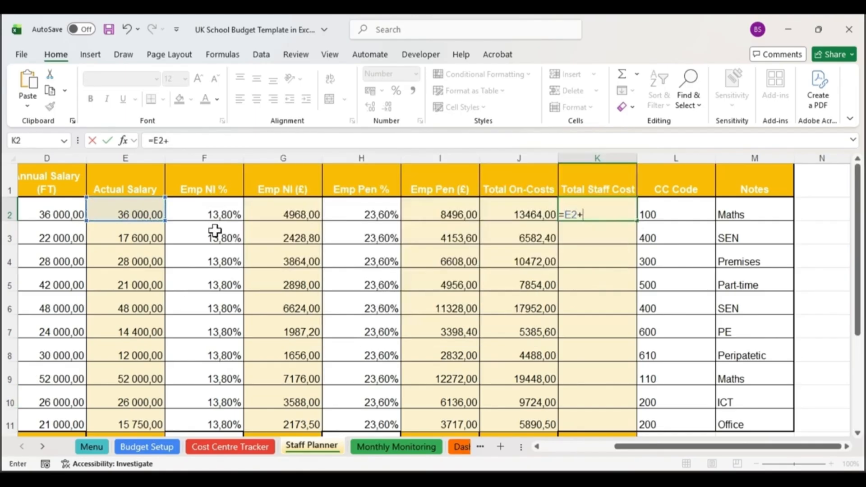
left_click(505, 212)
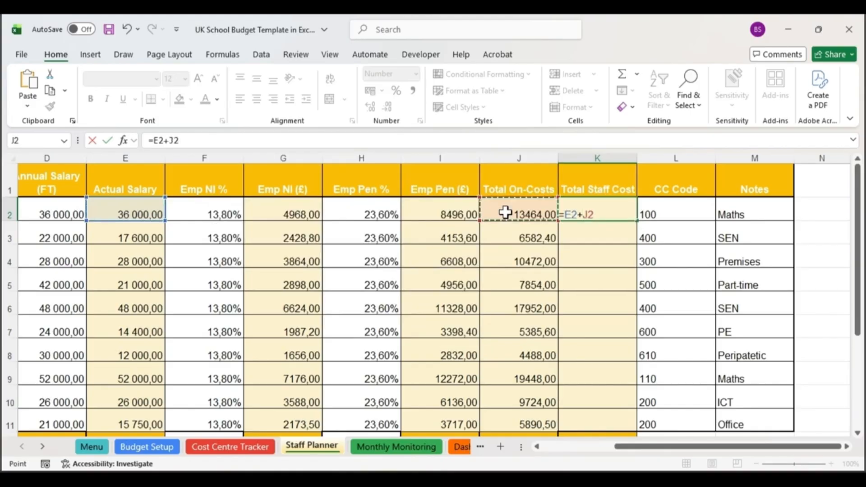
key("Return")
left_click(607, 213)
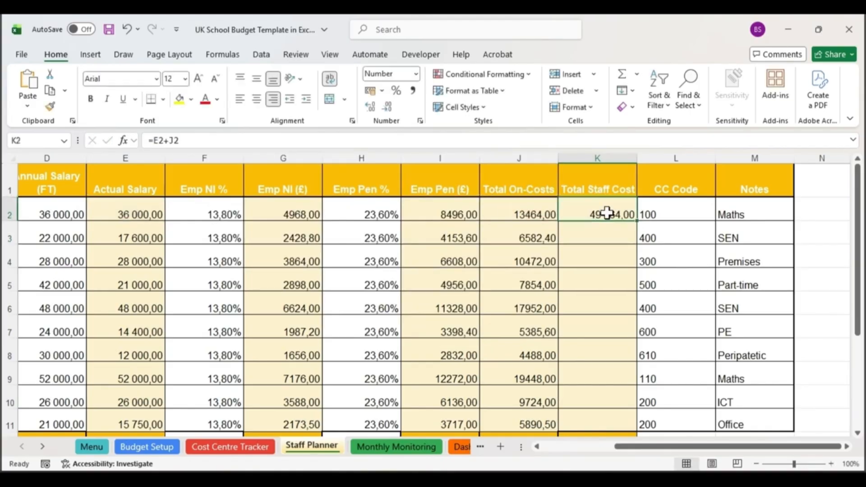
Review the Actual Salary and Total On-Costs columns, and copy the Total Staff Cost formula from K2 down through K11.
left_click(123, 158)
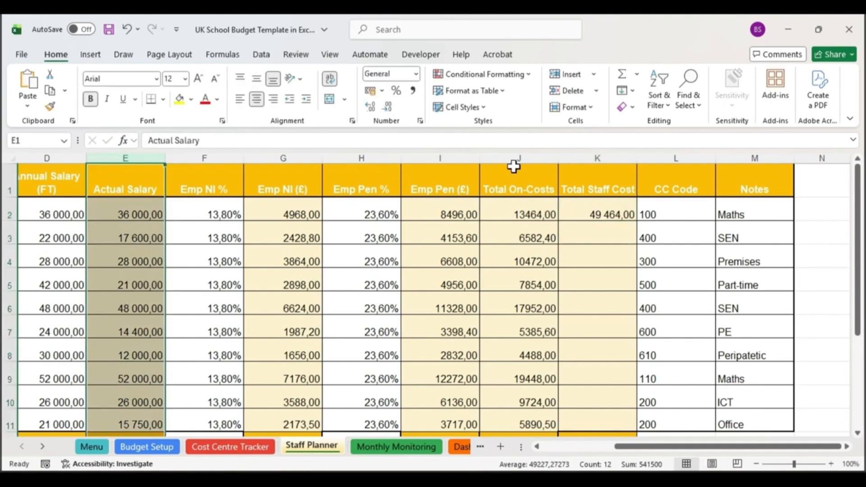
left_click(515, 159)
left_click(591, 215)
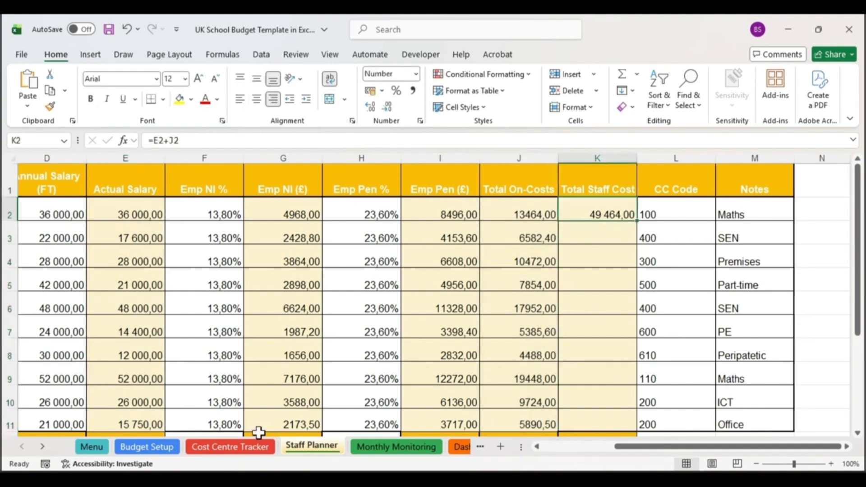
left_click_drag(635, 223, 636, 424)
Inspect the formula behind the Total Staff Cost column total in K12 and return to the start of the staff table.
scroll(613, 354, "down", 2)
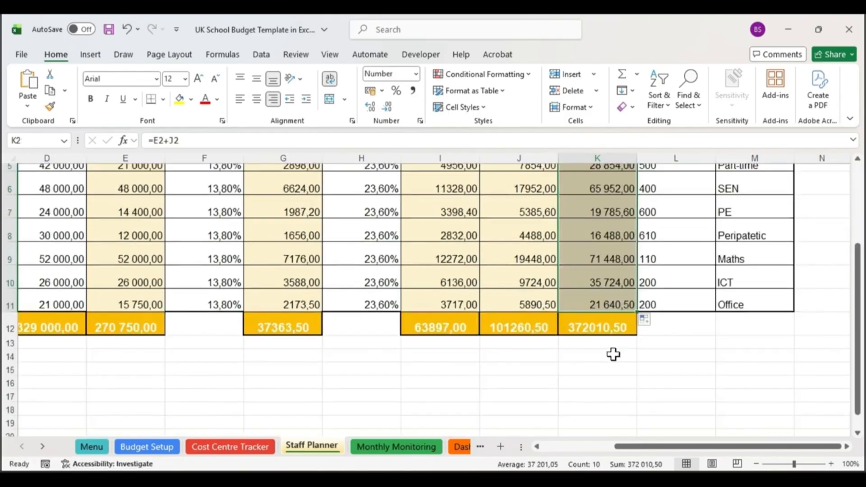
left_click(594, 331)
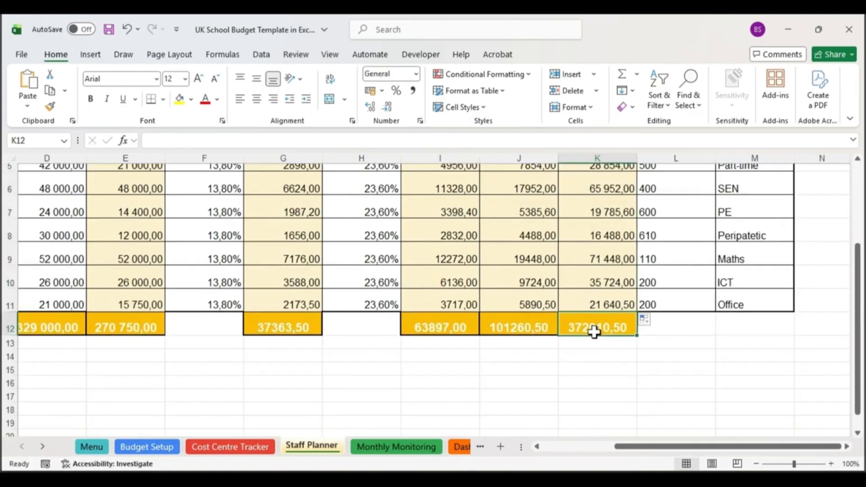
triple_click(200, 138)
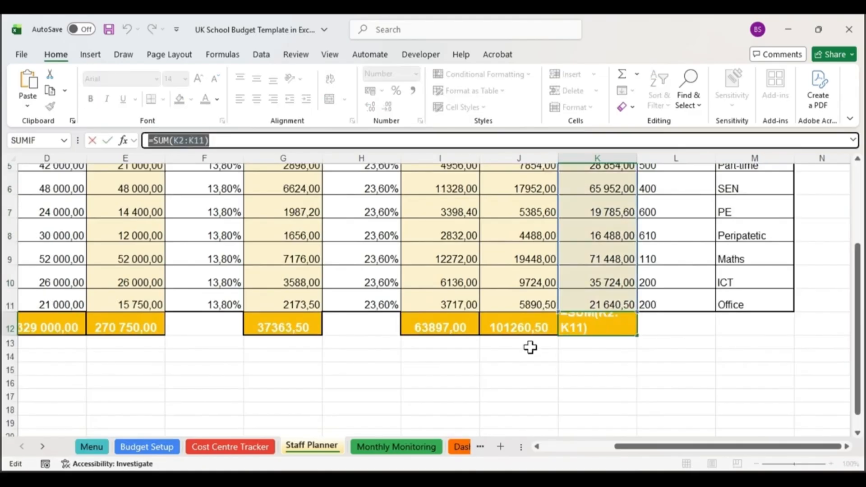
scroll(530, 347, "up", 2)
scroll(575, 377, "down", 2)
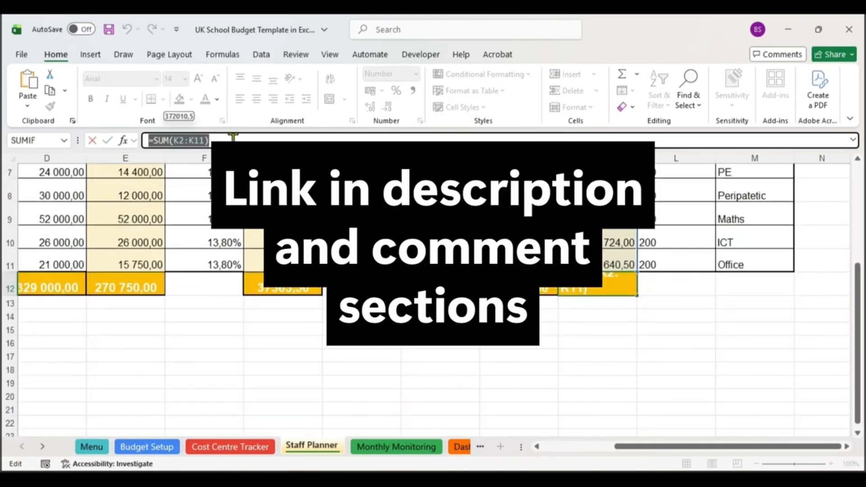
key("Return")
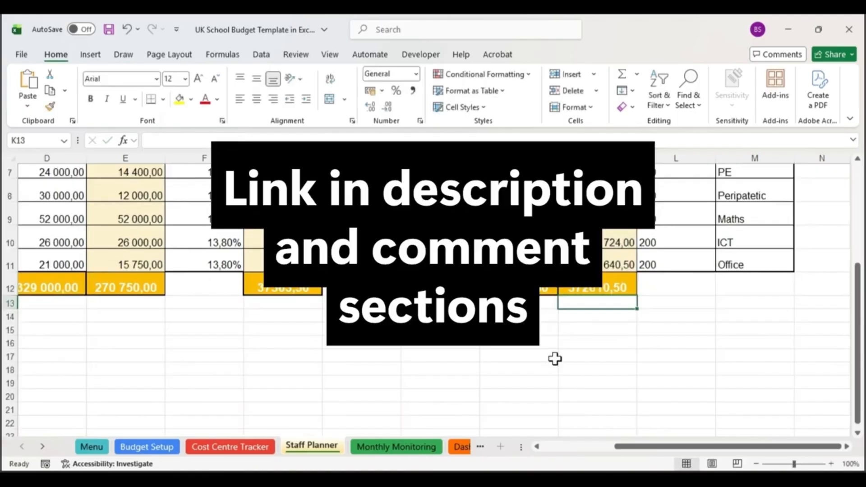
scroll(555, 359, "up", 2)
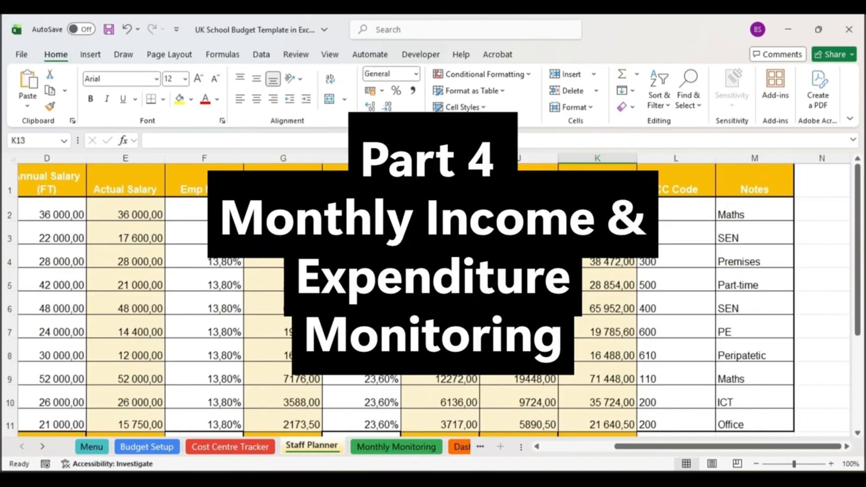
left_click_drag(751, 449, 631, 464)
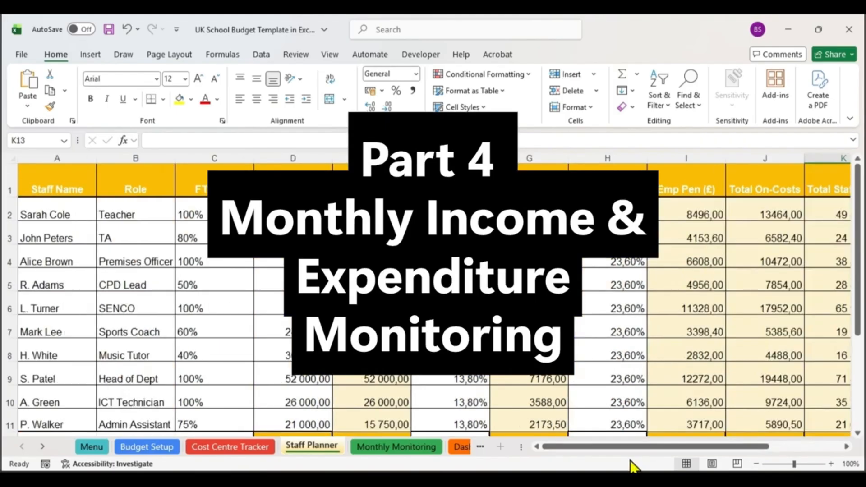
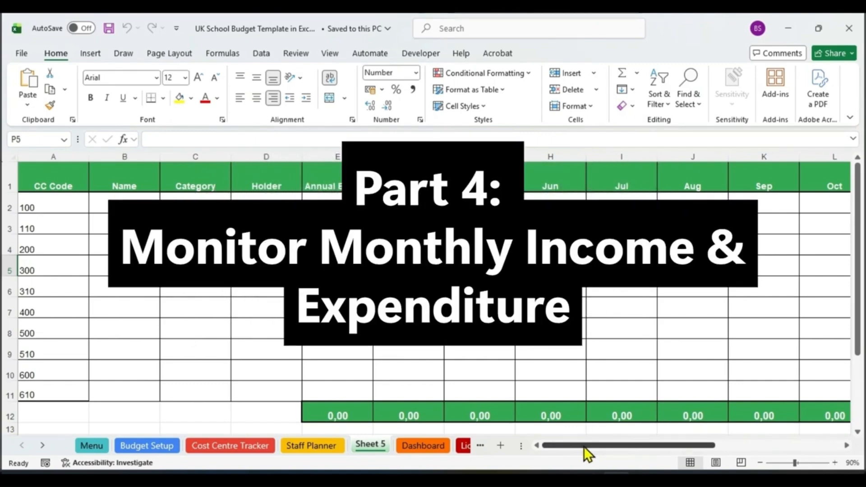
Rename the worksheet Sheet 5 as Monthly Monitoring.
left_click_drag(583, 446, 429, 436)
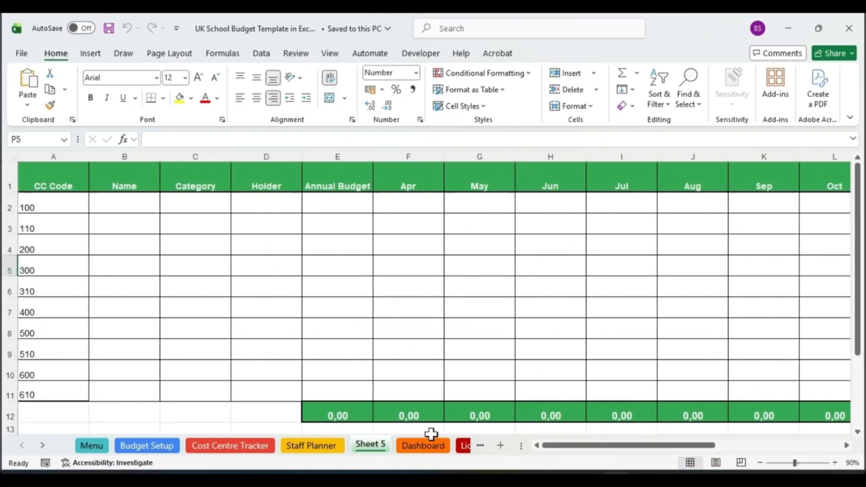
right_click(368, 444)
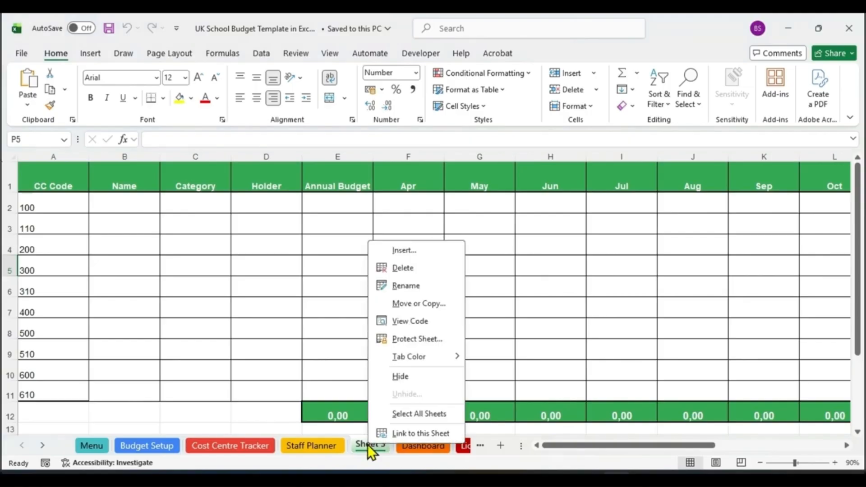
left_click(410, 287)
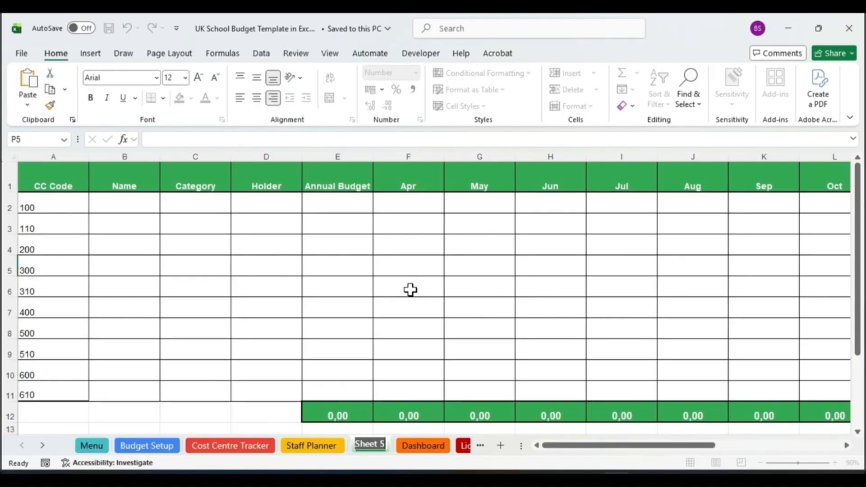
type("Monthly")
key("Return")
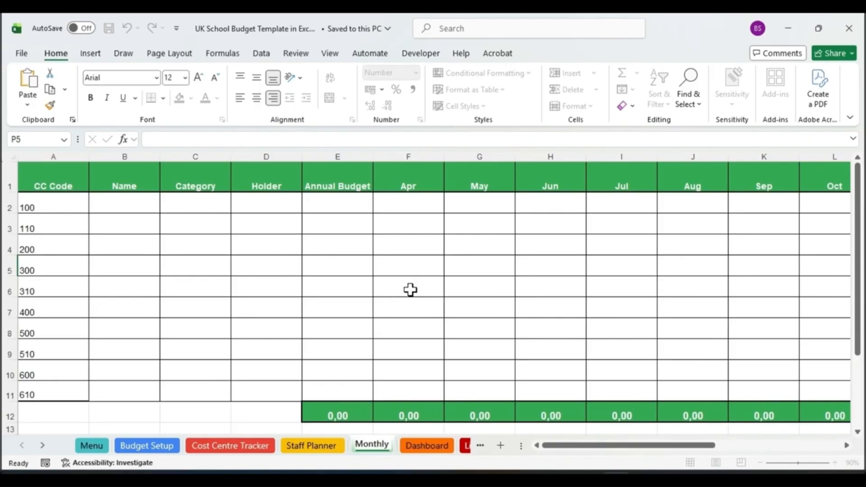
type("Monitori")
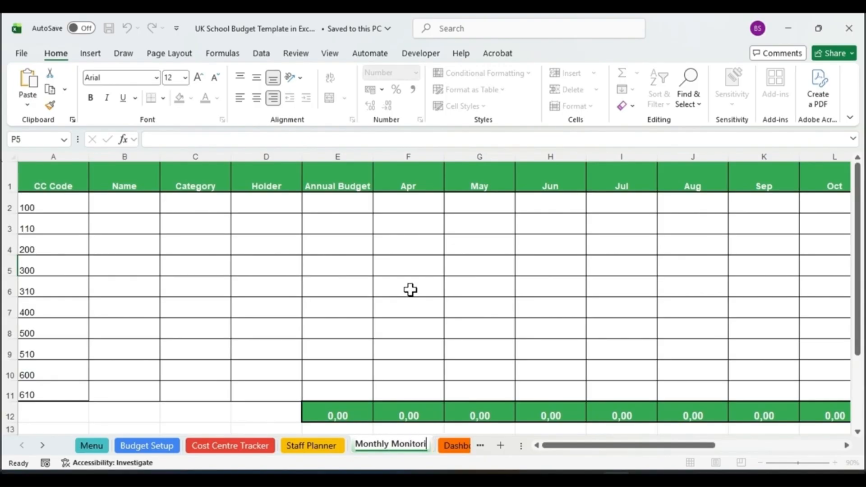
type("ng")
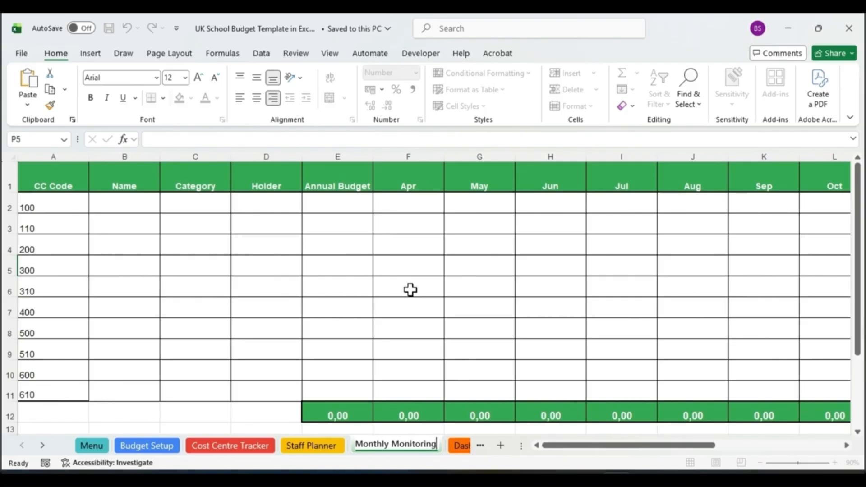
left_click(410, 289)
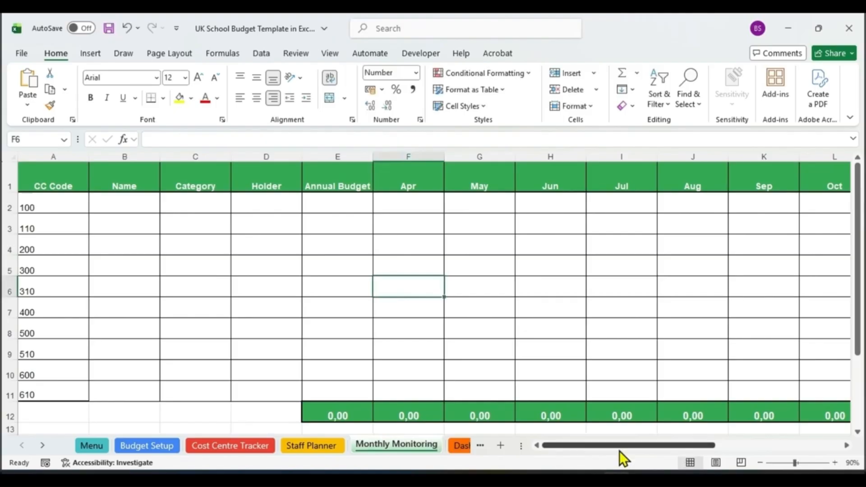
Review the YTD Variance column in Monthly Monitoring and the April to March columns in Budget Setup.
left_click_drag(618, 451, 748, 453)
left_click(696, 153)
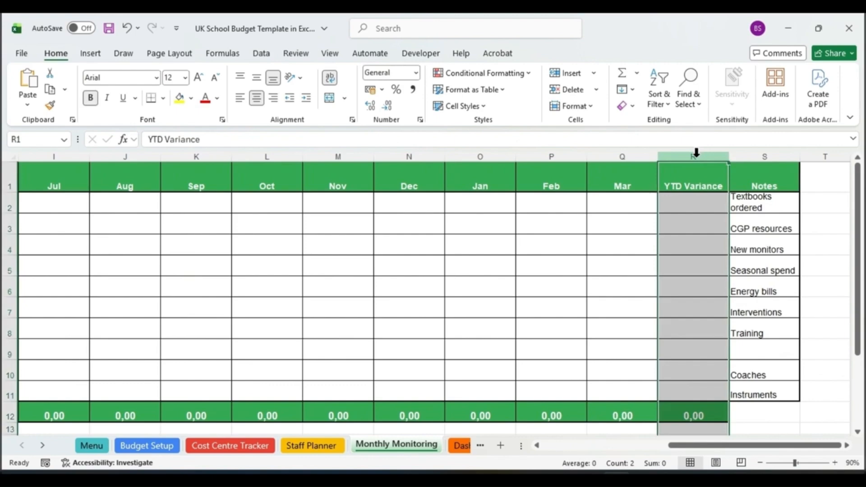
left_click(159, 448)
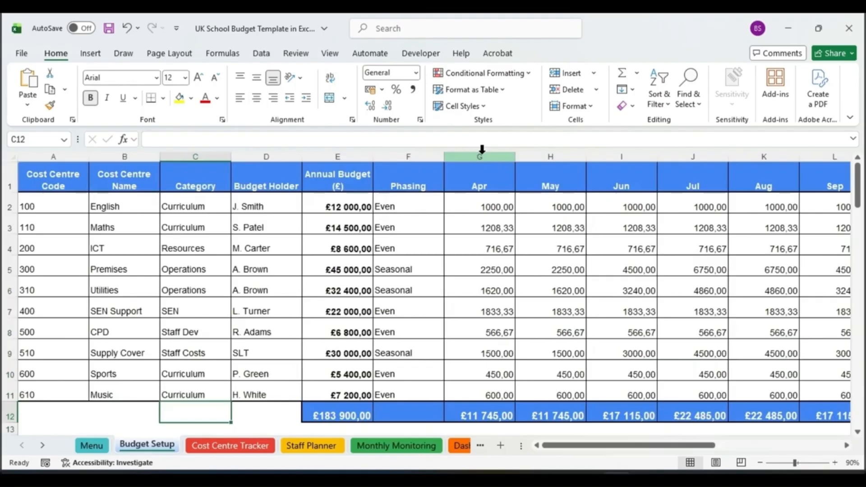
left_click_drag(482, 148, 708, 180)
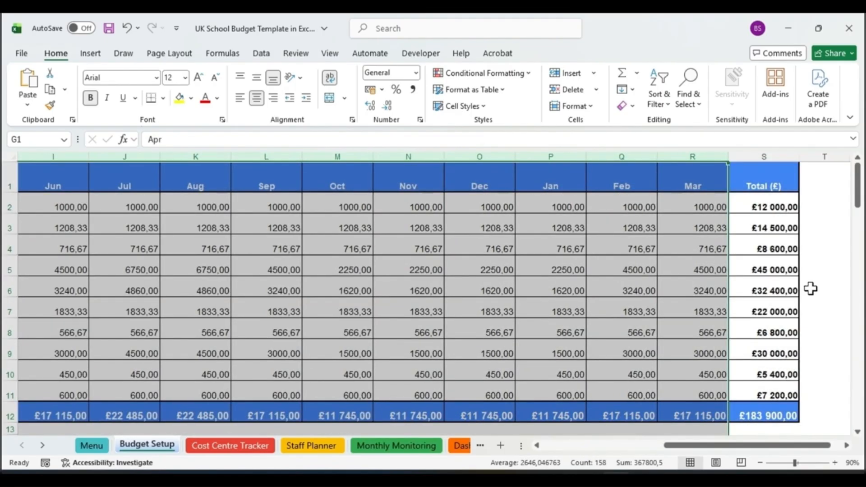
left_click_drag(759, 446, 693, 446)
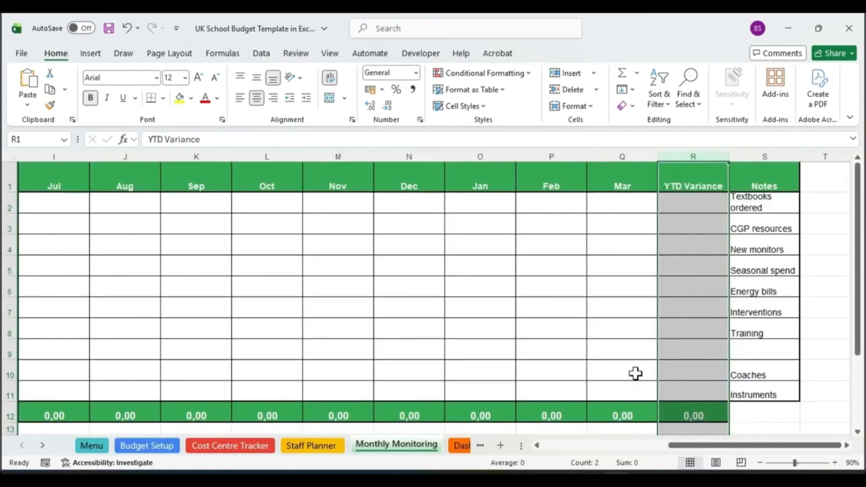
Review the Name, Category, Holder and Annual Budget columns of the Monthly Monitoring sheet.
left_click_drag(734, 446, 596, 453)
left_click(128, 155)
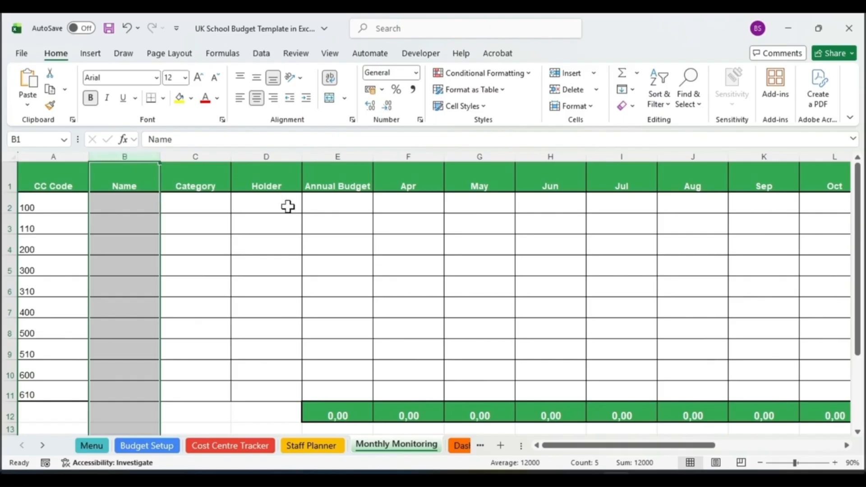
left_click(206, 153)
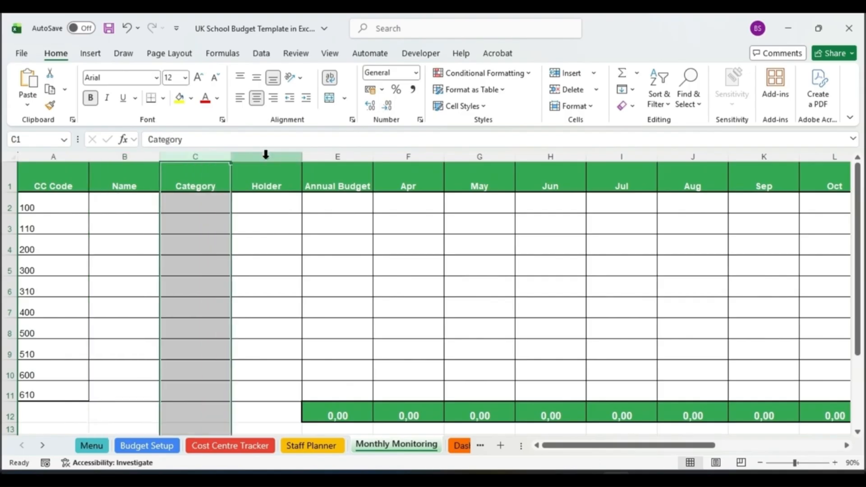
left_click(265, 154)
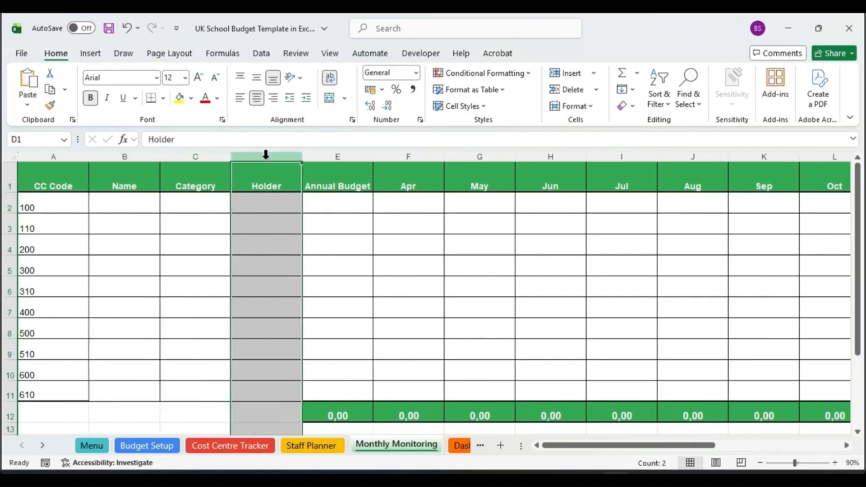
left_click(339, 153)
Look up the first cost centre's name in B2 of Monthly Monitoring with the formula =XLOOKUP($A2;'Budget Setup'!$A:$A;'Budget Setup'!B:B).
left_click(123, 199)
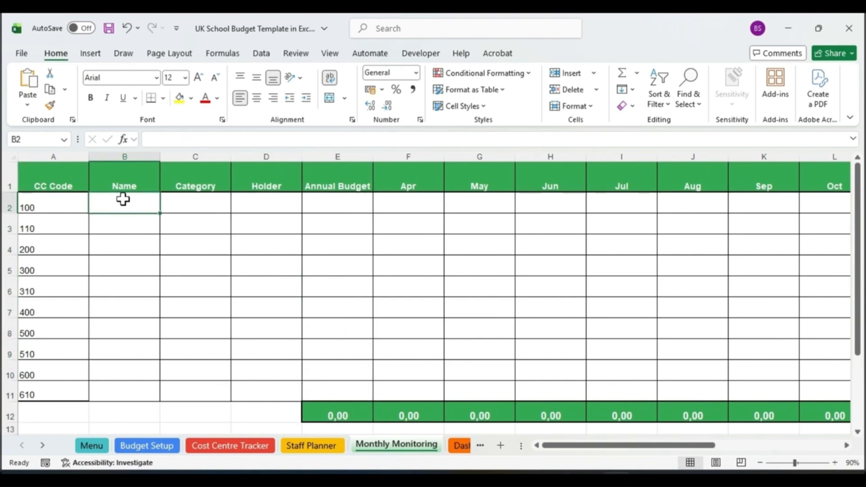
left_click(445, 135)
type("=XLOOKUP($A2;'Budget Setup'!$A:$A;'Budget Setup'!B:B)")
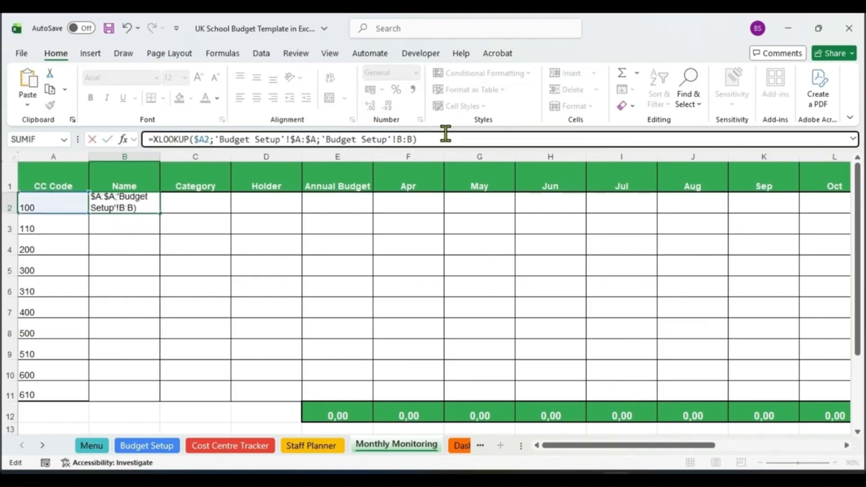
left_click_drag(140, 137, 309, 237)
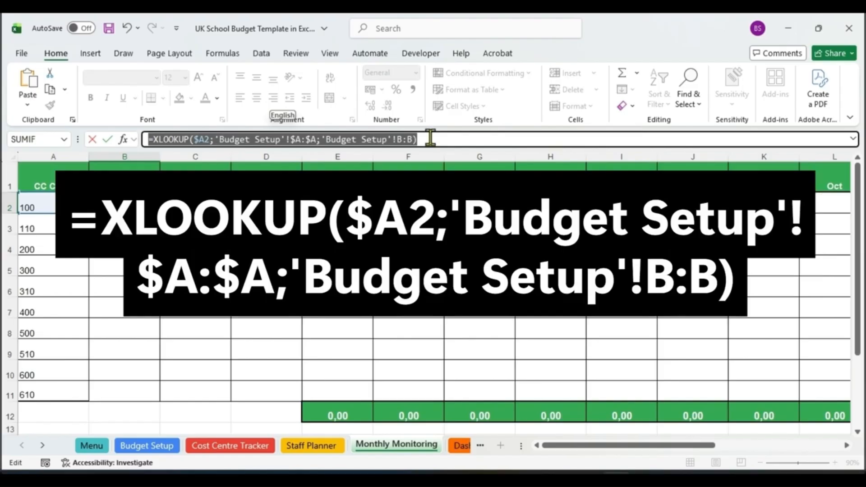
key("Return")
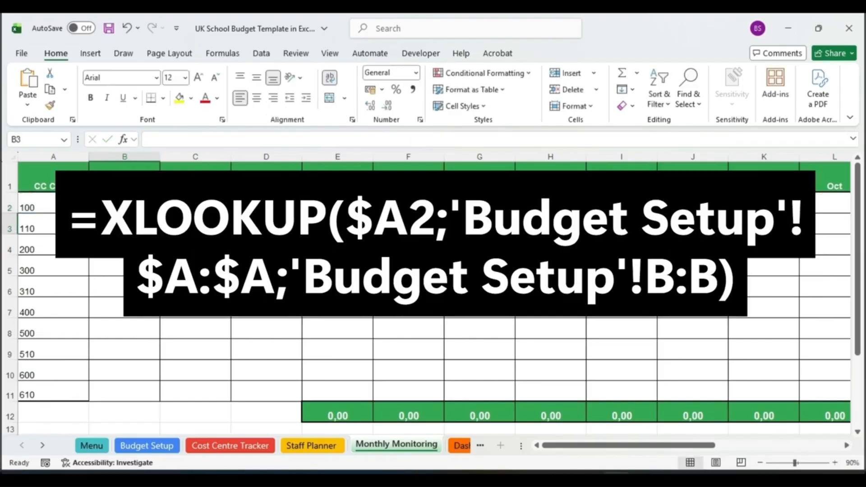
key("Up")
Compare the code and name of cost centre 100 in Monthly Monitoring with the matching row in Budget Setup.
left_click(9, 205)
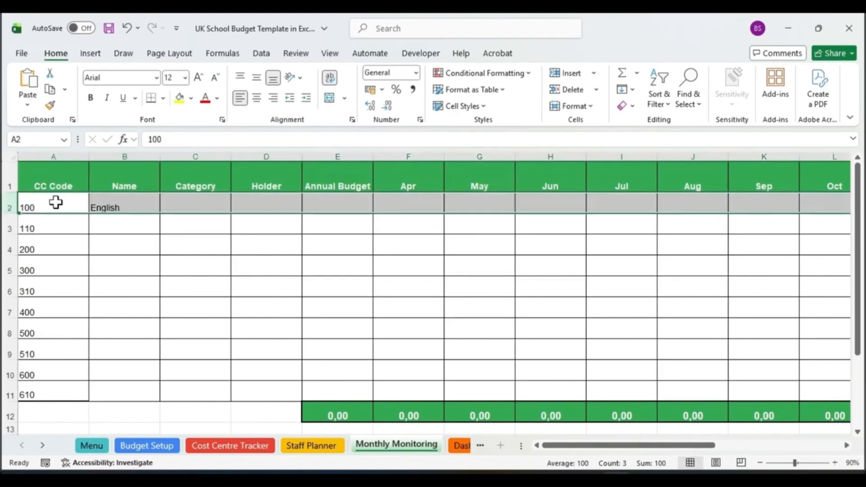
left_click_drag(56, 202, 124, 205)
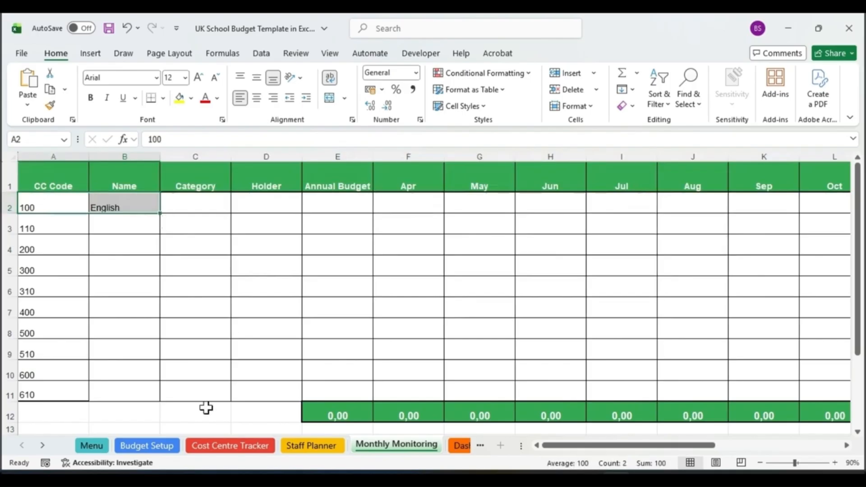
left_click(161, 449)
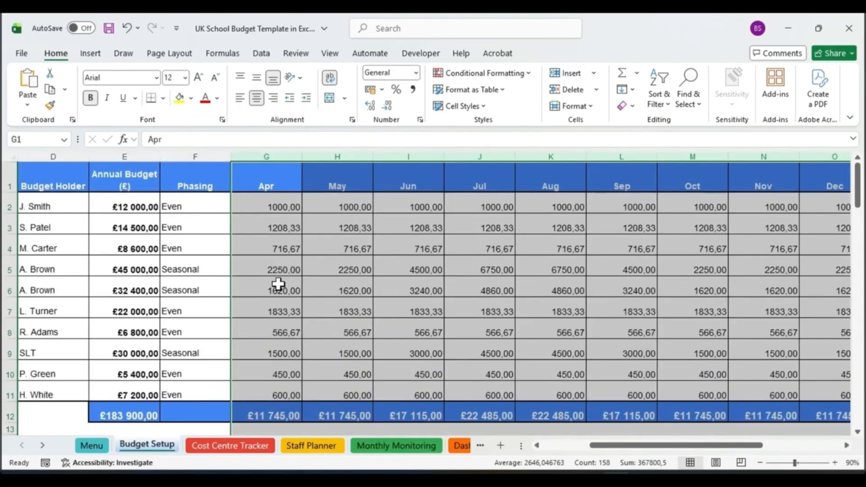
left_click(41, 208)
left_click_drag(593, 445, 561, 455)
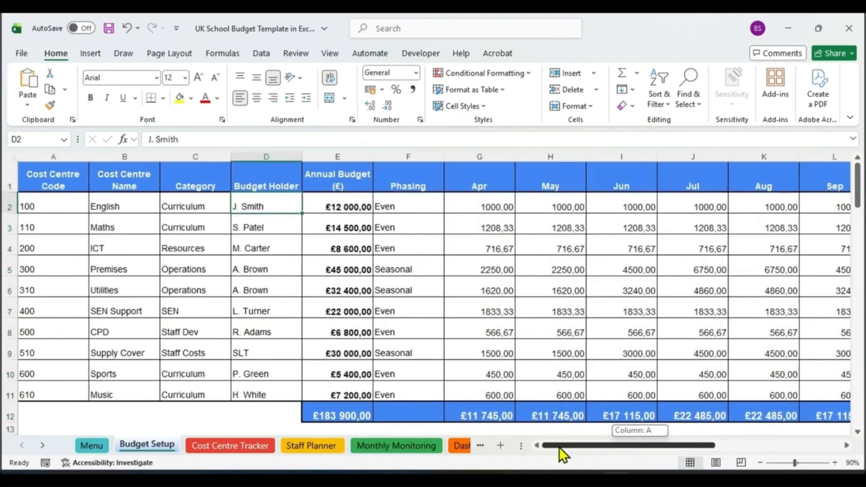
left_click_drag(27, 207, 121, 208)
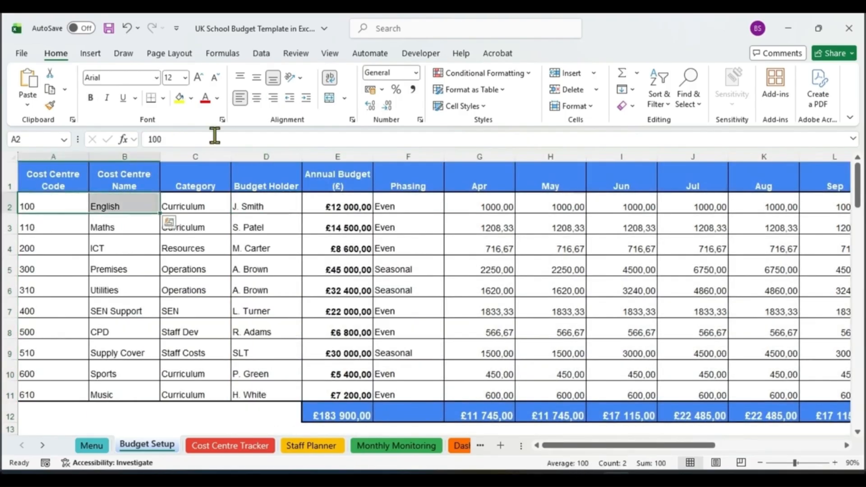
Copy the XLOOKUP formula from B2 of Monthly Monitoring into B2:E11 and inspect the Annual Budget formula in E2.
left_click(386, 445)
left_click(122, 197)
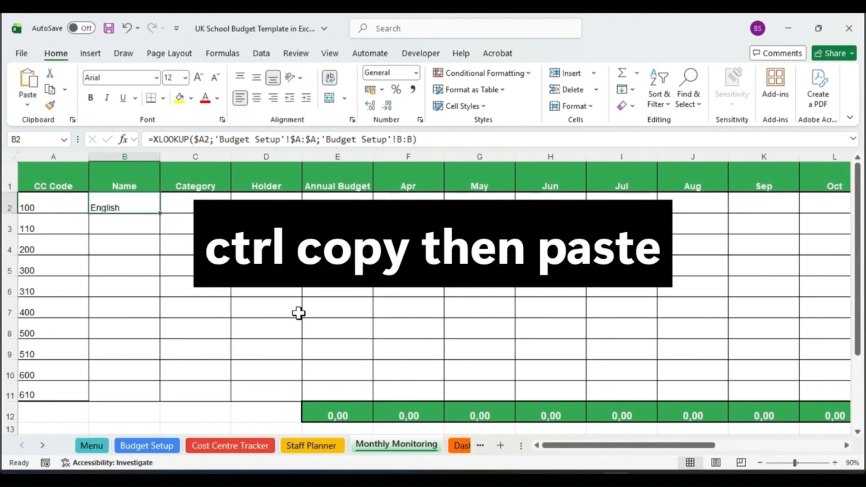
key("ctrl+c")
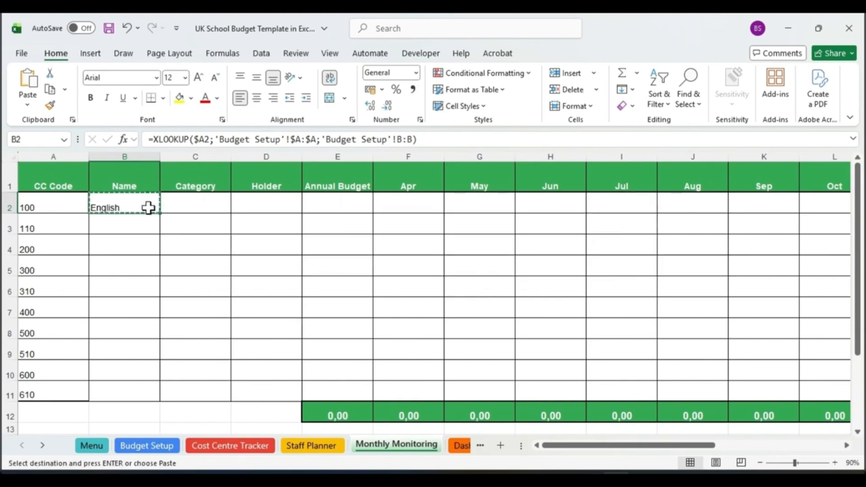
left_click_drag(151, 205, 334, 392)
right_click(252, 248)
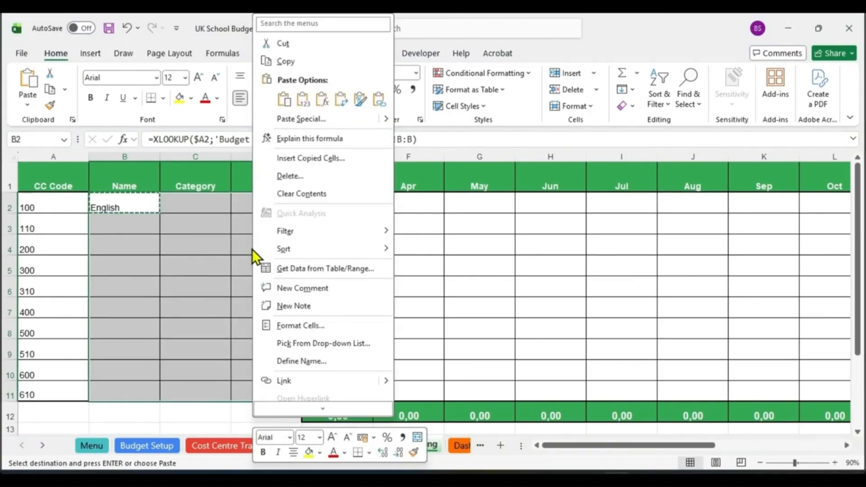
left_click(285, 105)
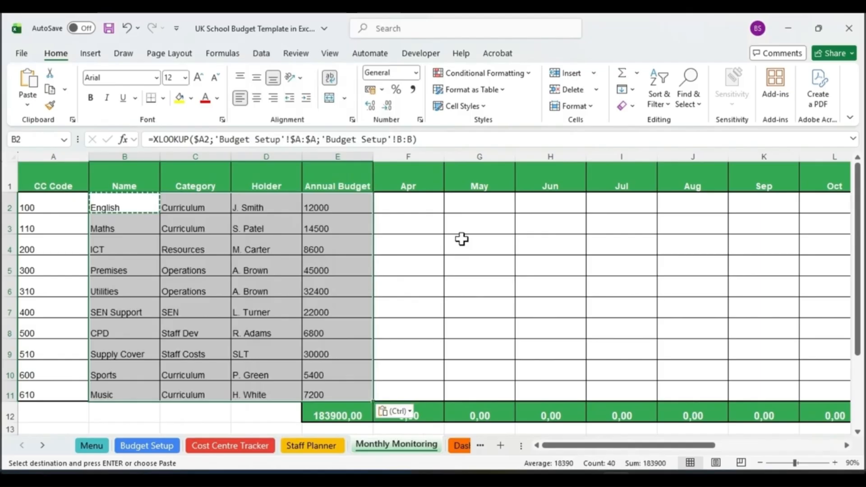
left_click(336, 204)
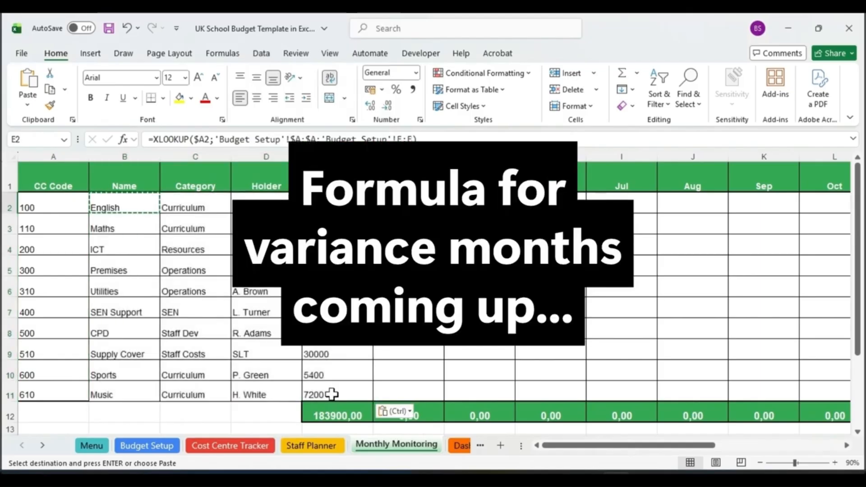
scroll(332, 394, "down", 1)
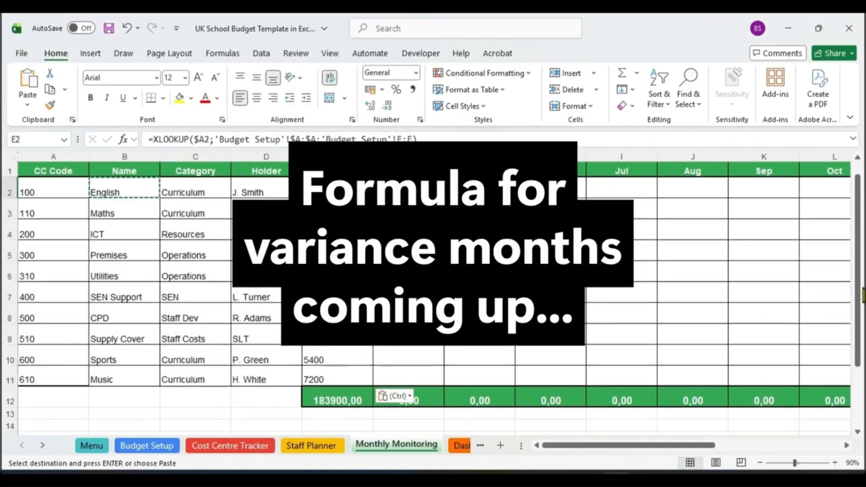
scroll(433, 298, "up", 1)
Enter the April variance formula =XLOOKUP($A2;'Cost Centre Tracker'!$A:$A;INDEX('Cost Centre Tracker'!$H:$AO;0;1+3*(COLUMN()-COLUMN($F$1)))) in F2.
left_click(404, 204)
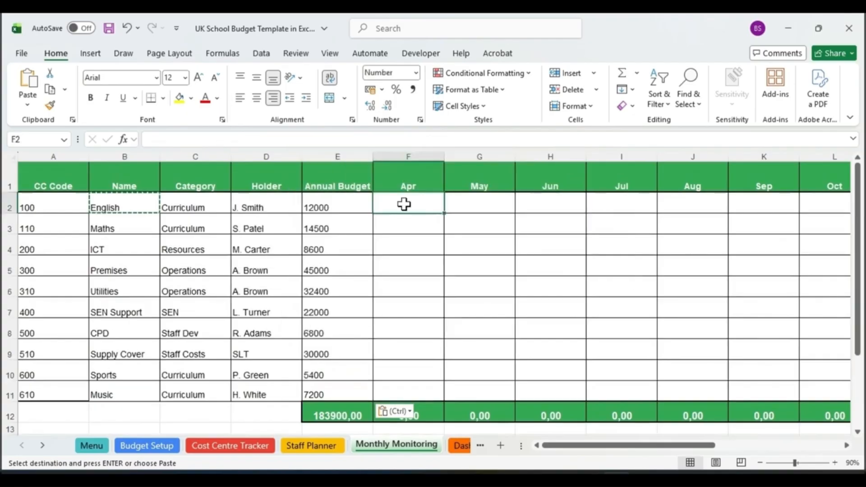
key("Return")
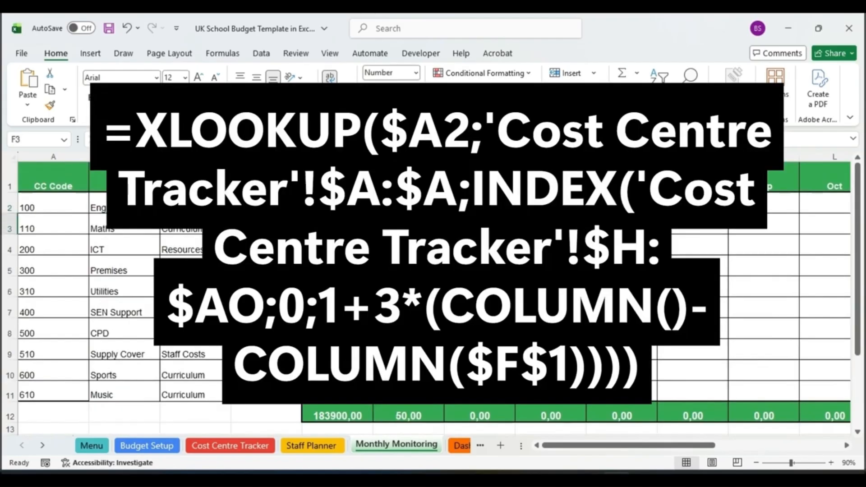
left_click(405, 204)
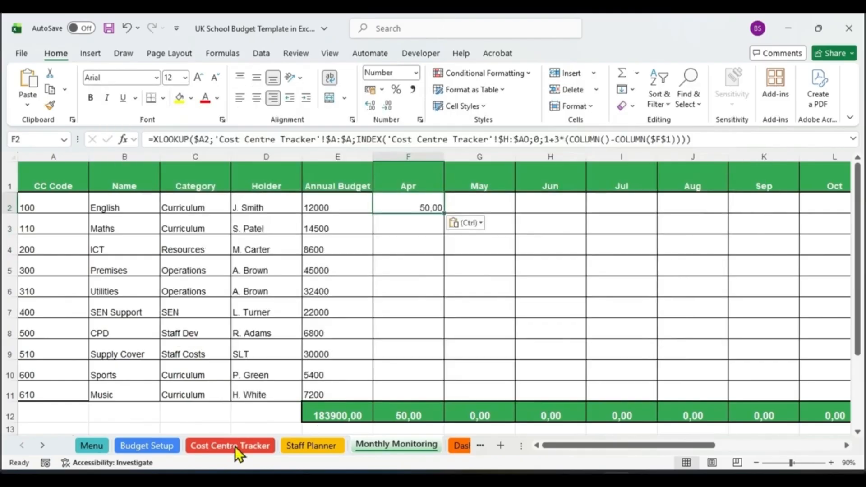
Examine the Apr Variance column and its first formula in the Cost Centre Tracker, and return to Monthly Monitoring.
left_click(235, 446)
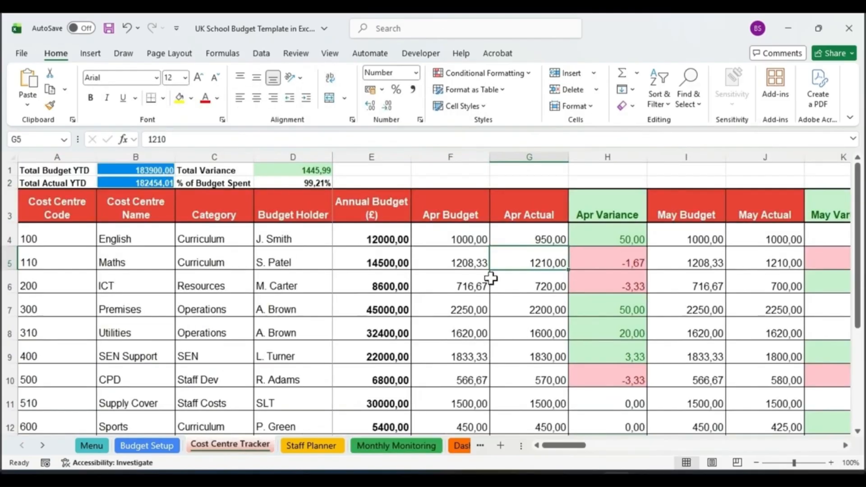
left_click(668, 240)
left_click(620, 240)
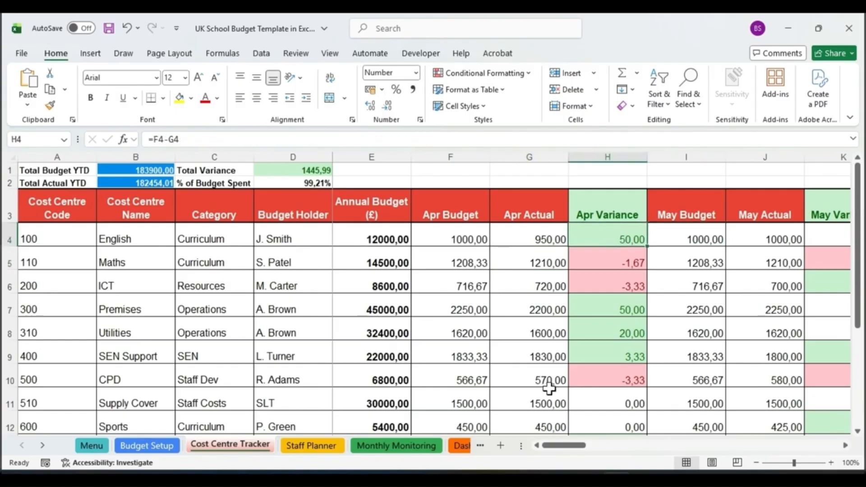
left_click(613, 156)
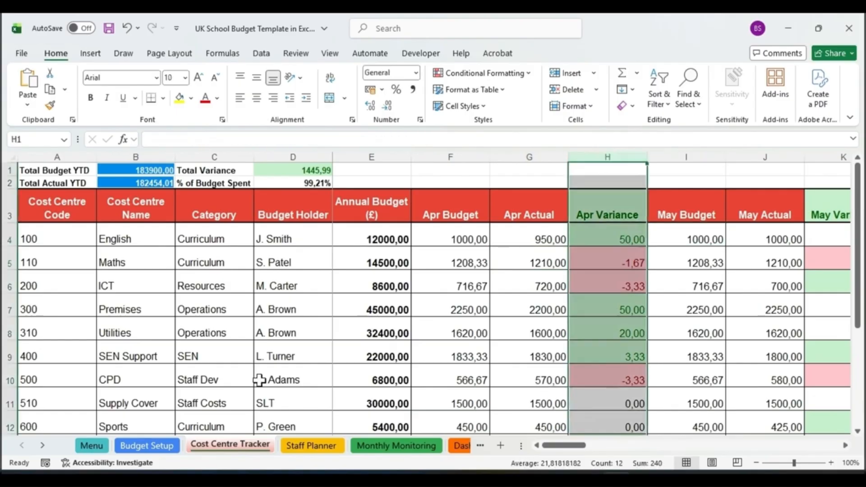
left_click(382, 445)
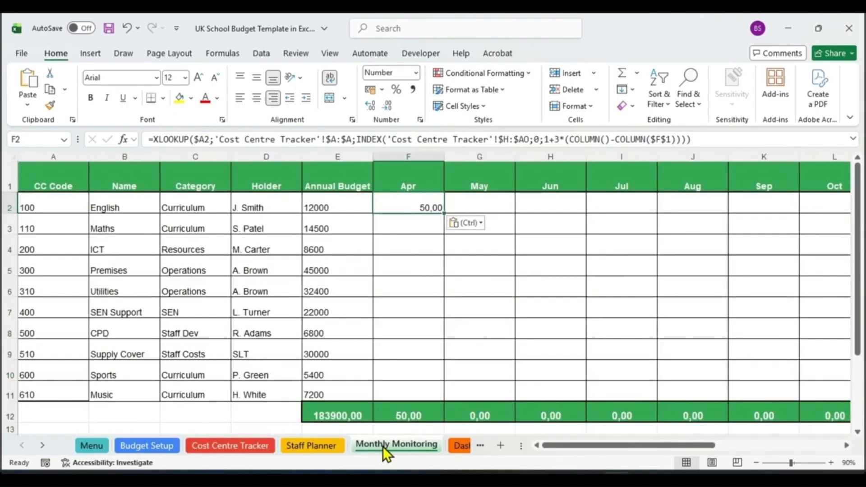
Copy the April variance formula from F2 down through F11, and check the Maths variance against the Cost Centre Tracker.
left_click_drag(445, 215, 443, 403)
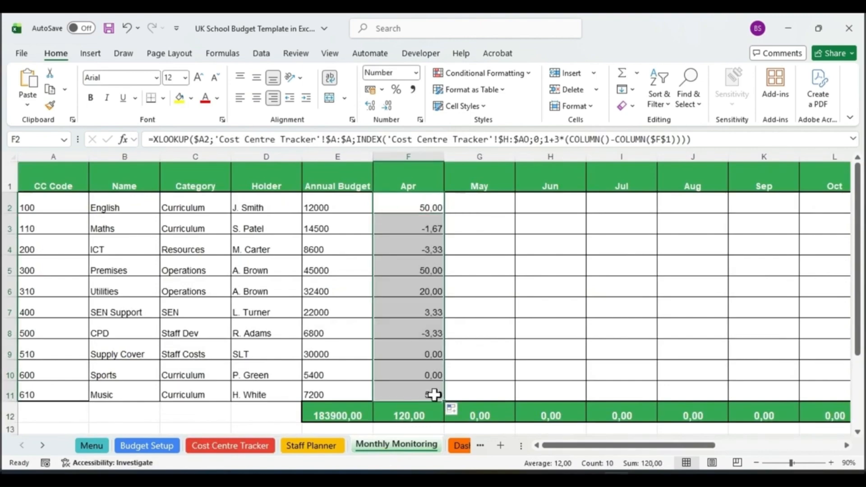
left_click(434, 395)
left_click(421, 229)
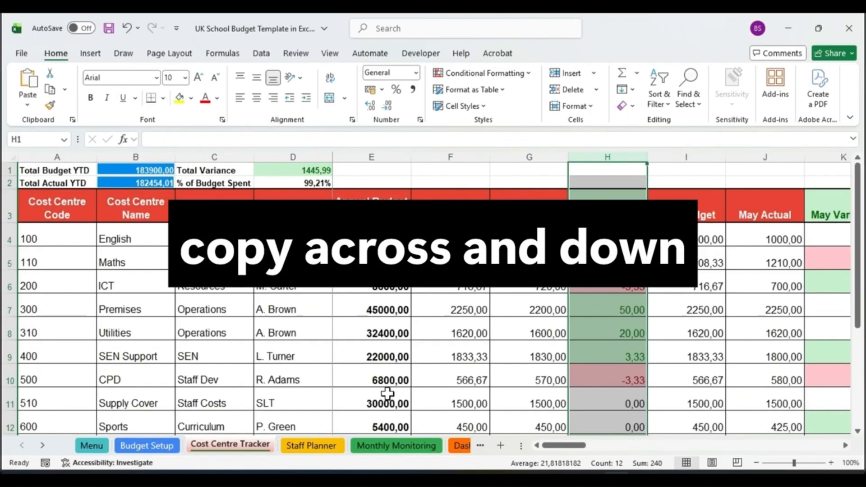
left_click(607, 262)
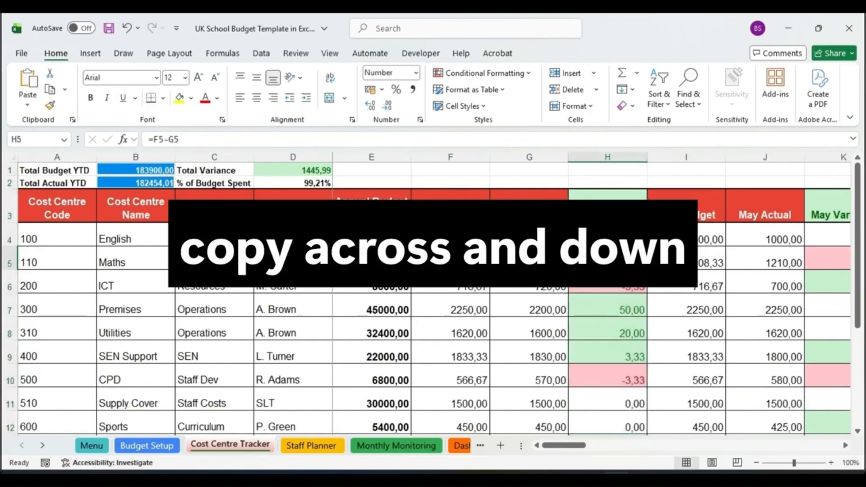
left_click(397, 446)
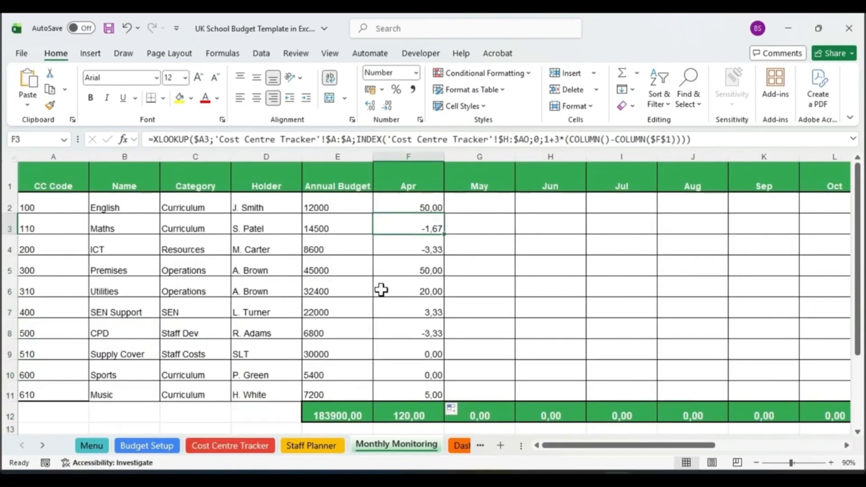
Copy the April variance formula across the May to March columns and down through row 11, and select E2:Q11 for review.
left_click_drag(445, 213, 697, 243)
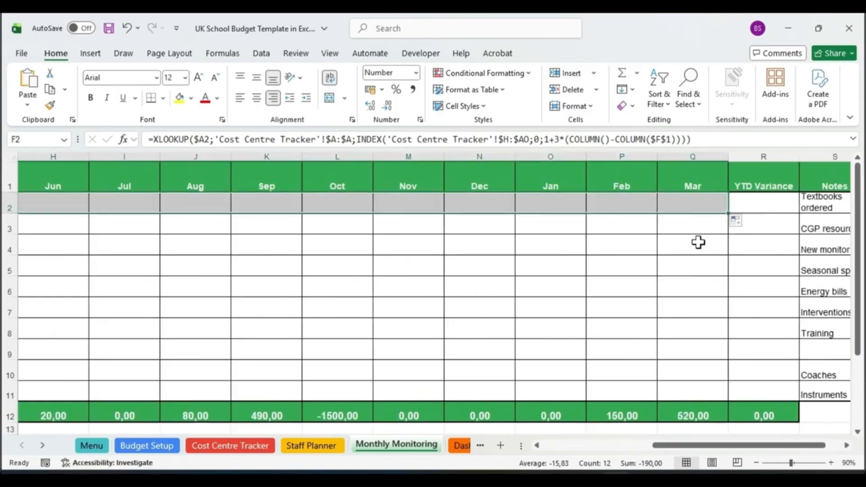
left_click(682, 199)
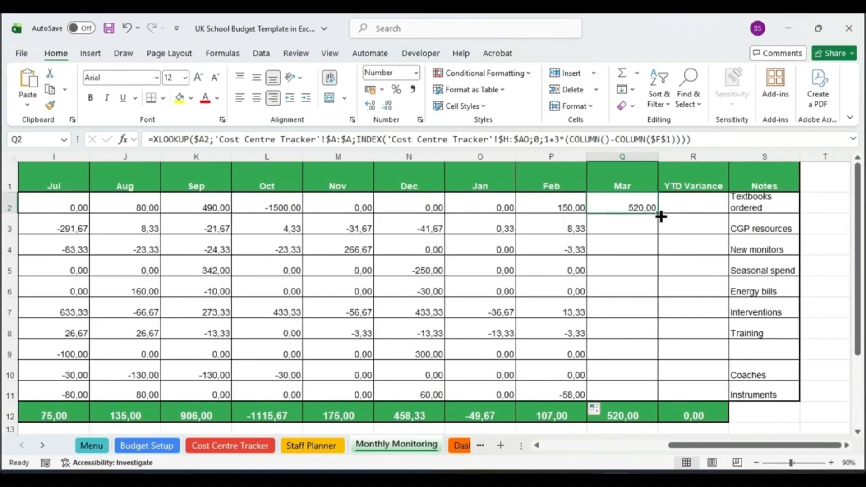
left_click_drag(660, 217, 653, 401)
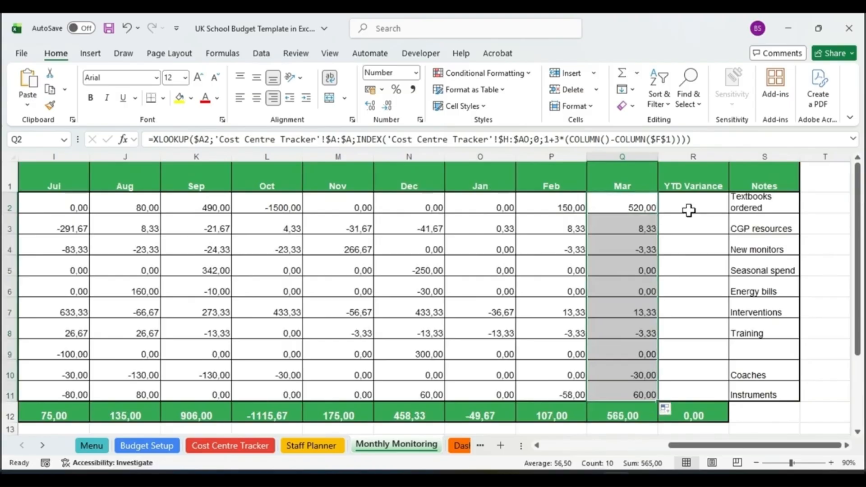
left_click(689, 210)
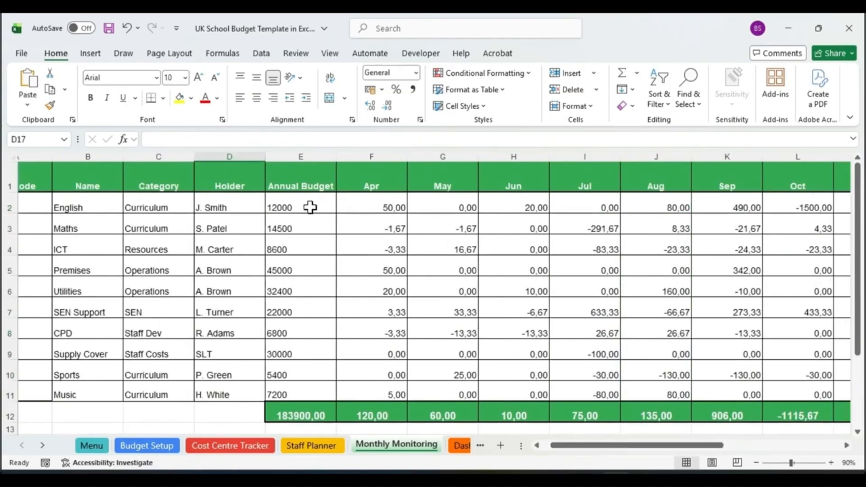
left_click_drag(310, 207, 766, 390)
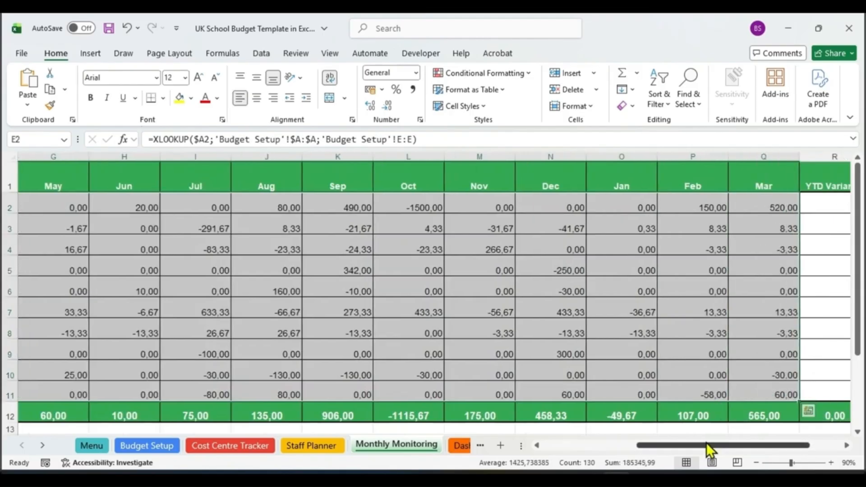
Examine the YTD Variance column and its total formula in AR14 of the Cost Centre Tracker, and return to Monthly Monitoring.
left_click_drag(705, 445, 737, 445)
left_click(701, 204)
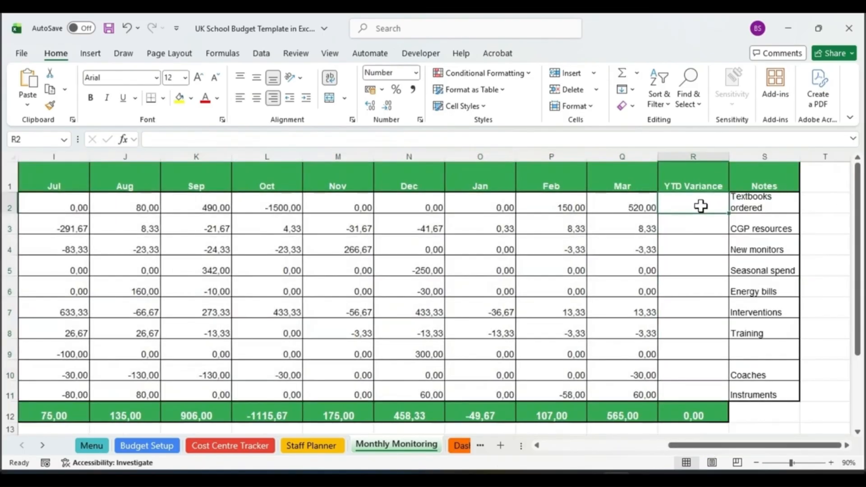
left_click(693, 156)
left_click(231, 445)
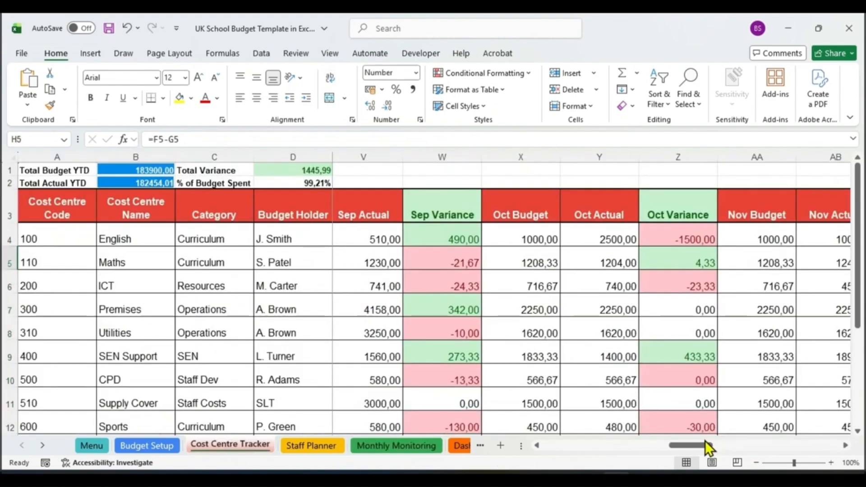
left_click_drag(704, 441, 825, 447)
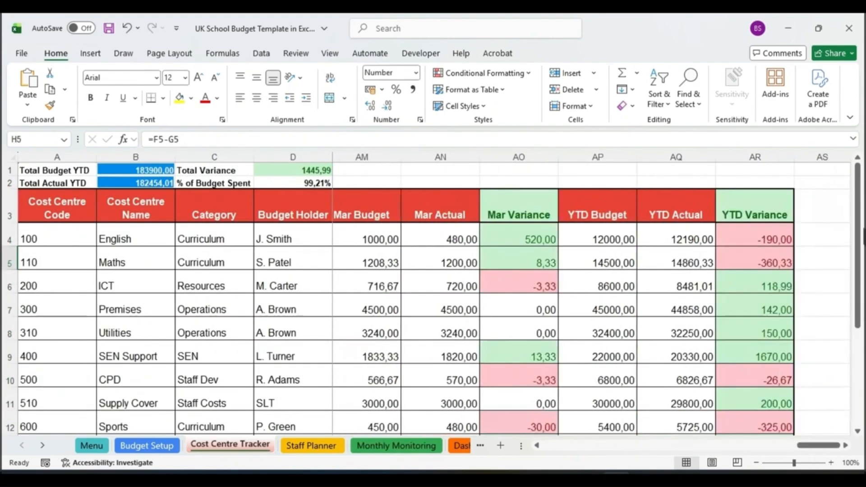
left_click(752, 161)
left_click_drag(861, 221, 861, 321)
left_click(760, 318)
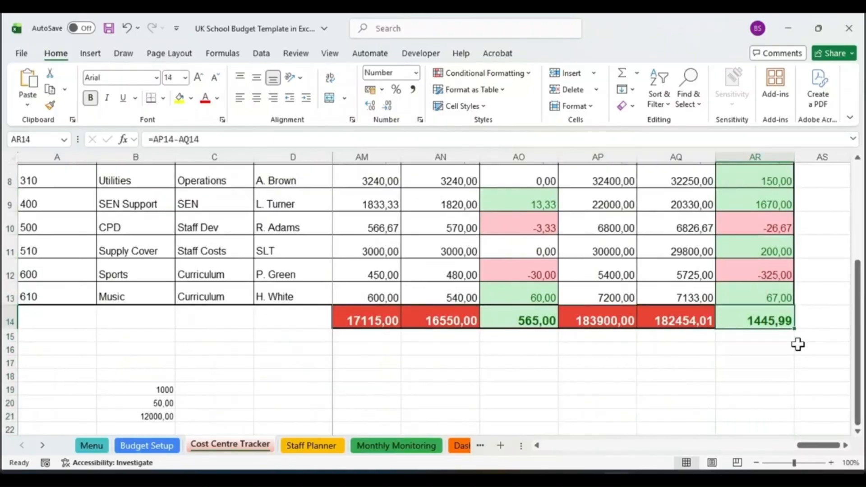
left_click(417, 445)
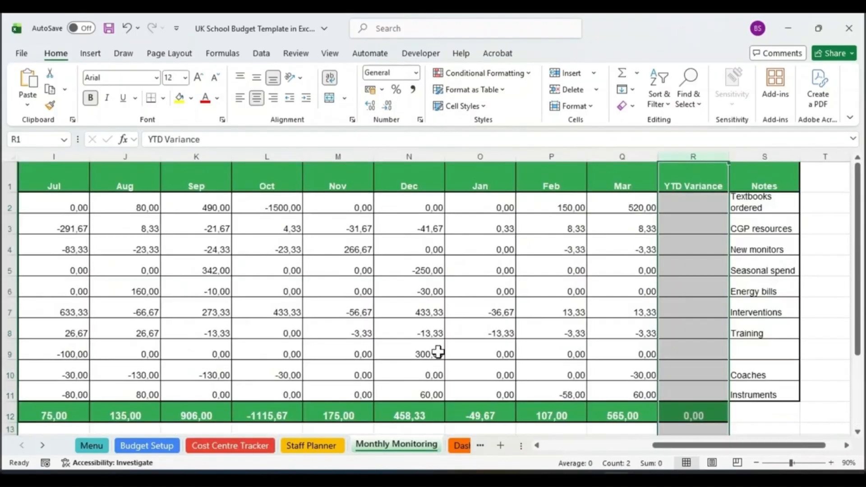
Enter the YTD variance formula =SUM(F2:Q2) in R2, checking that the highlighted range starts at April.
left_click(682, 210)
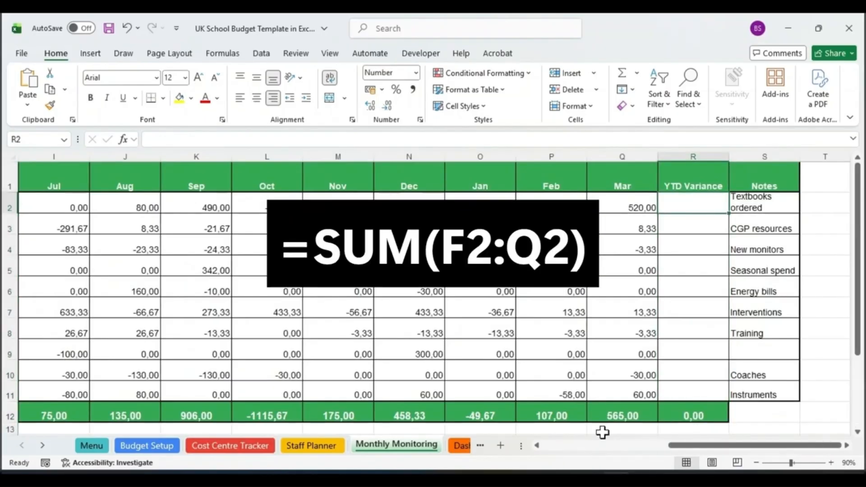
type("=")
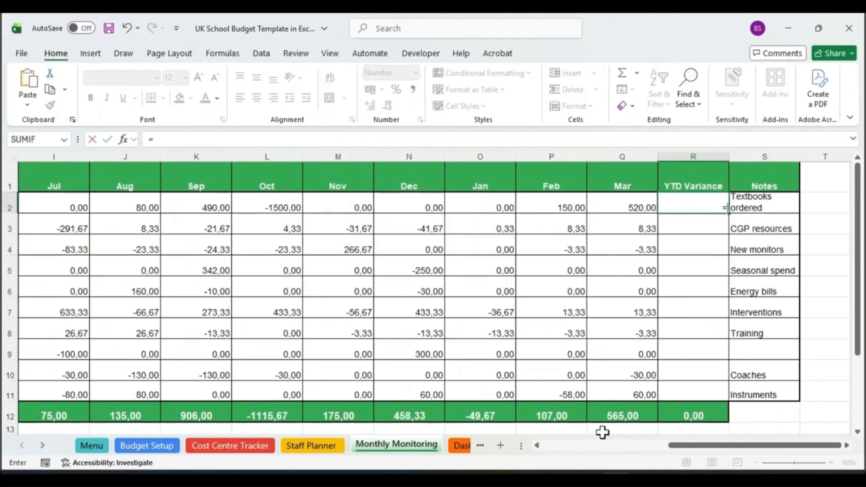
mouse_move(756, 445)
left_mouse_down()
mouse_move(701, 450)
mouse_move(759, 453)
left_mouse_up()
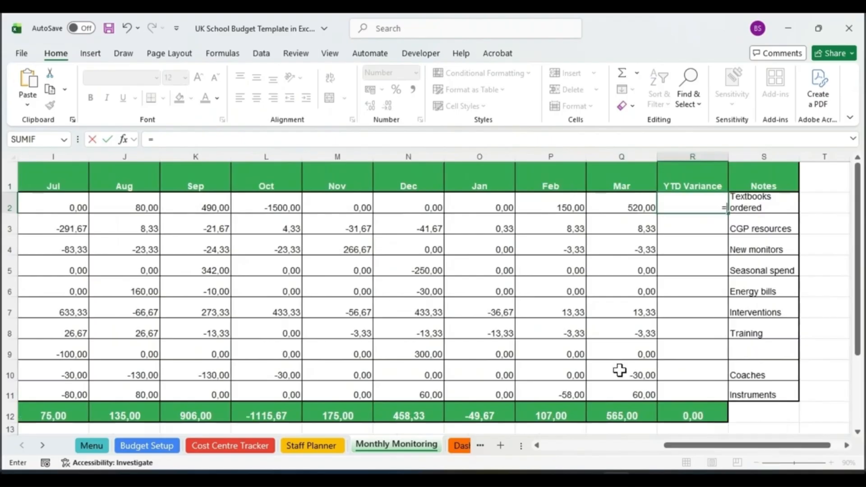
type("sum(")
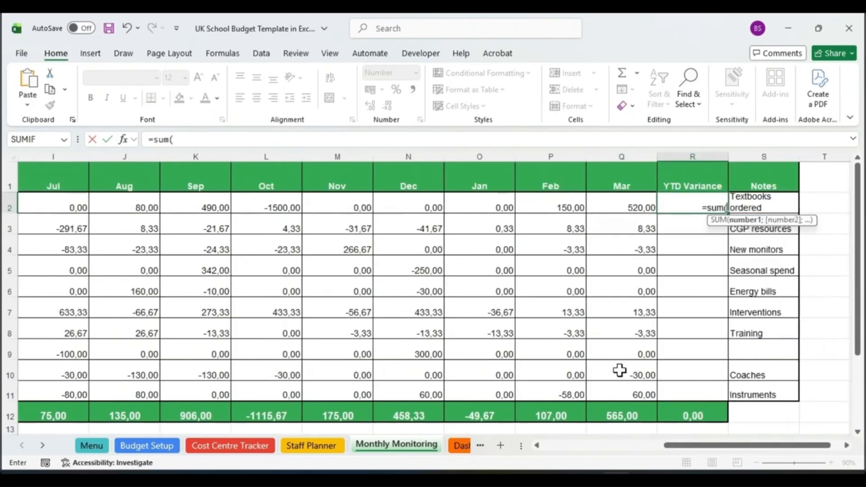
type("F2")
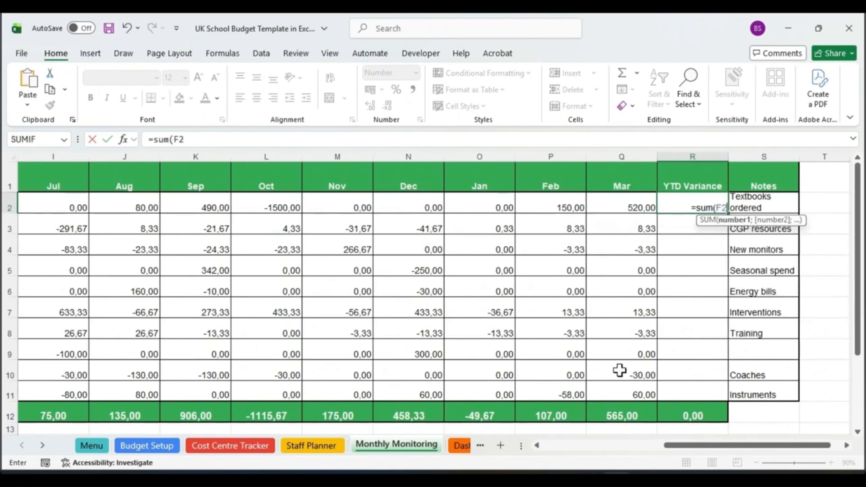
type(":")
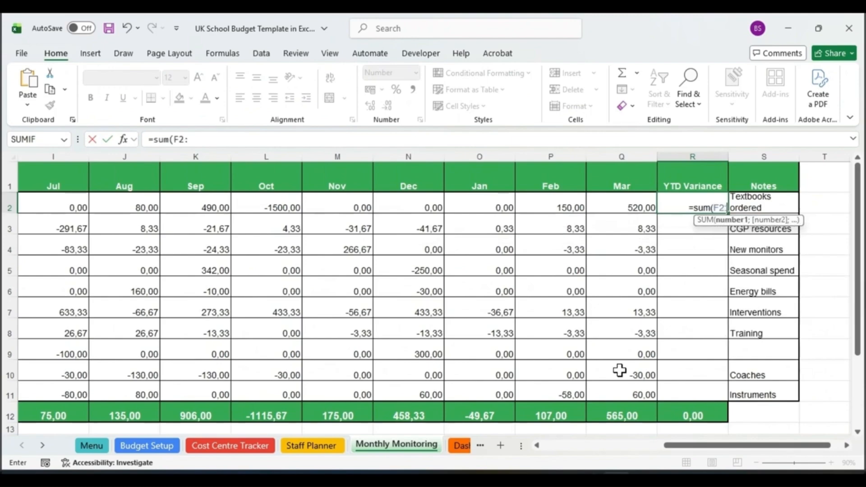
type("Q2)")
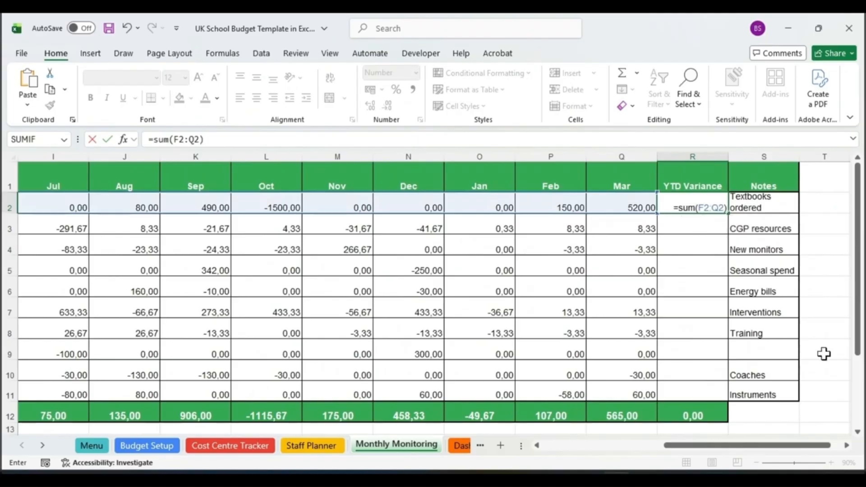
left_click_drag(806, 445, 746, 448)
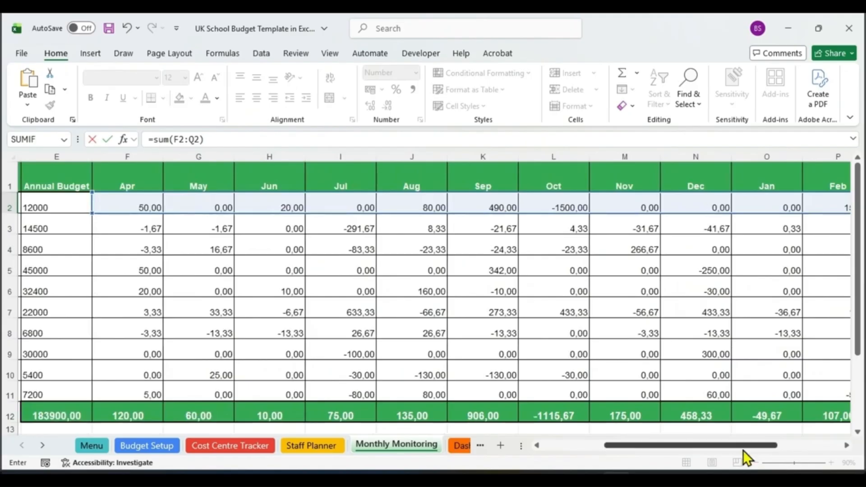
scroll(743, 388, "right", 4)
key("Return")
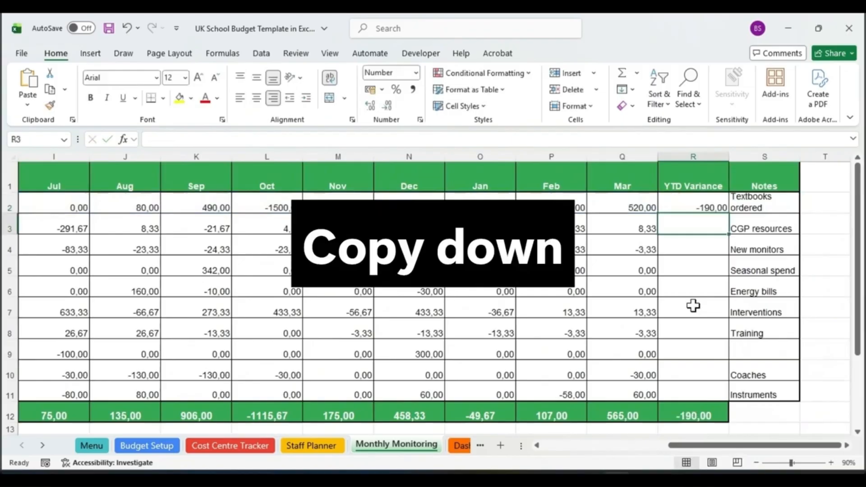
Copy the YTD variance formula from R2 down through R11, and compare the R12 total with the Cost Centre Tracker.
left_click(706, 206)
left_click_drag(728, 213, 729, 401)
left_click(690, 415)
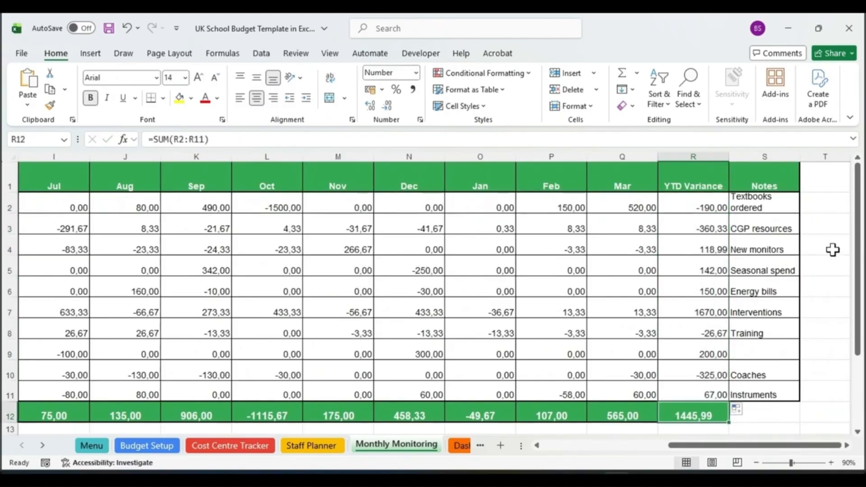
left_click_drag(857, 247, 818, 298)
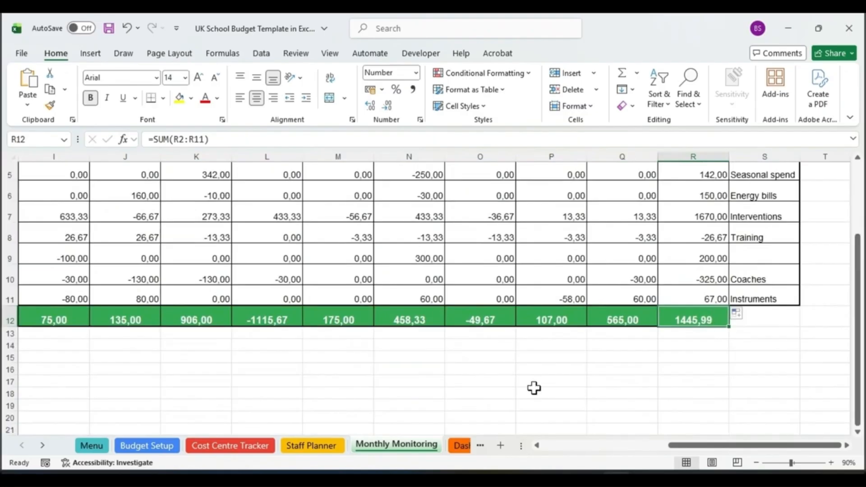
left_click(263, 447)
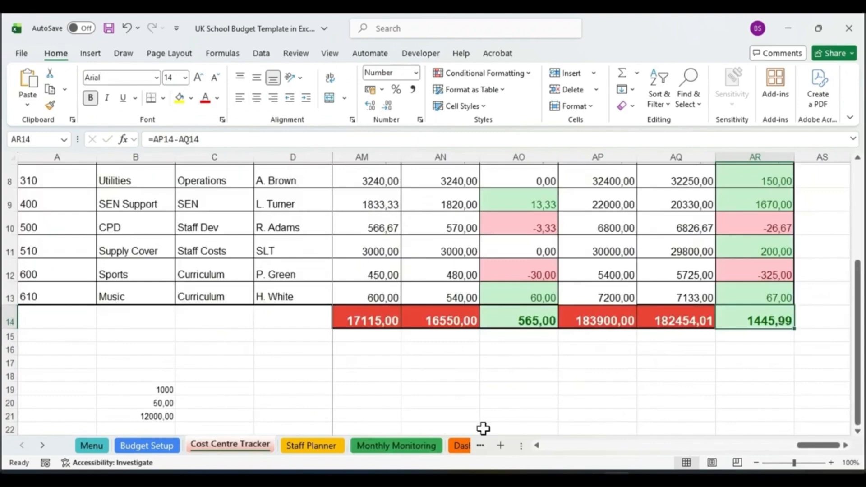
left_click(407, 445)
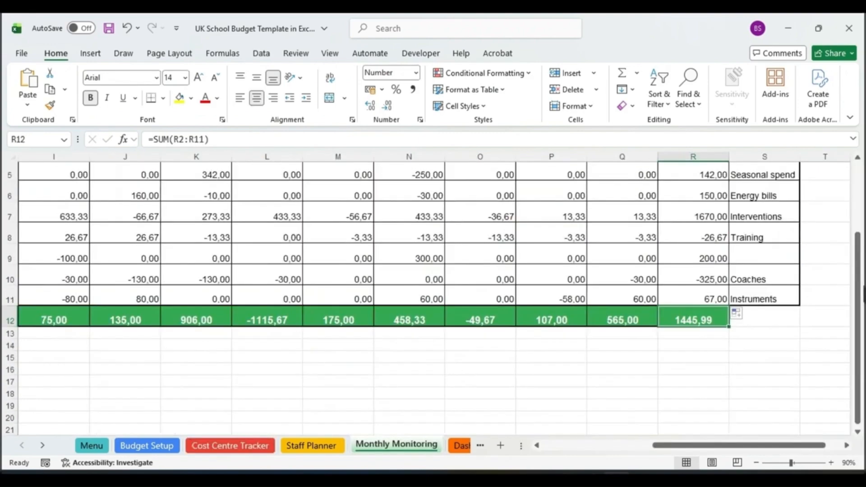
scroll(433, 271, "up", 2)
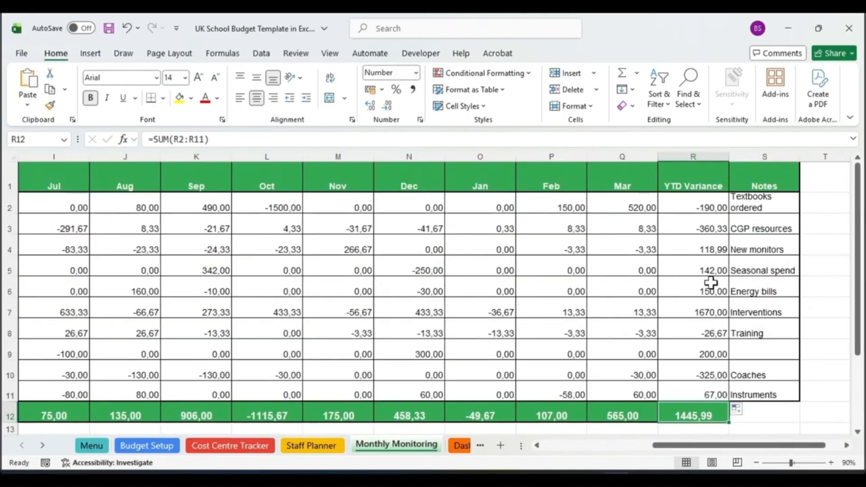
Add a Greater Than 1 conditional formatting rule to R2:R12 with Green Fill with Dark Green Text.
left_click(704, 207)
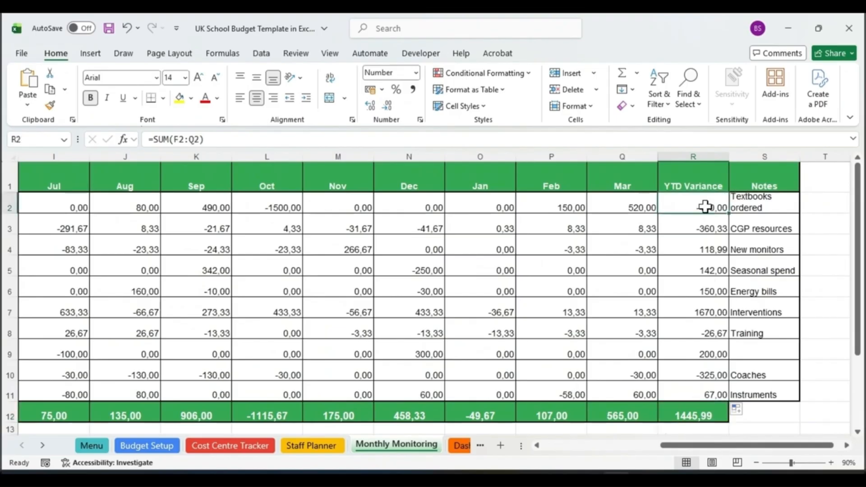
left_click_drag(704, 206, 702, 412)
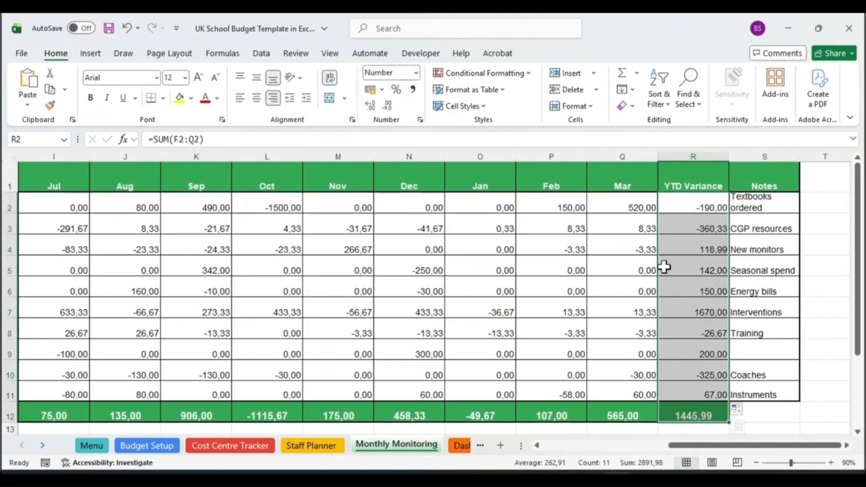
left_click(529, 74)
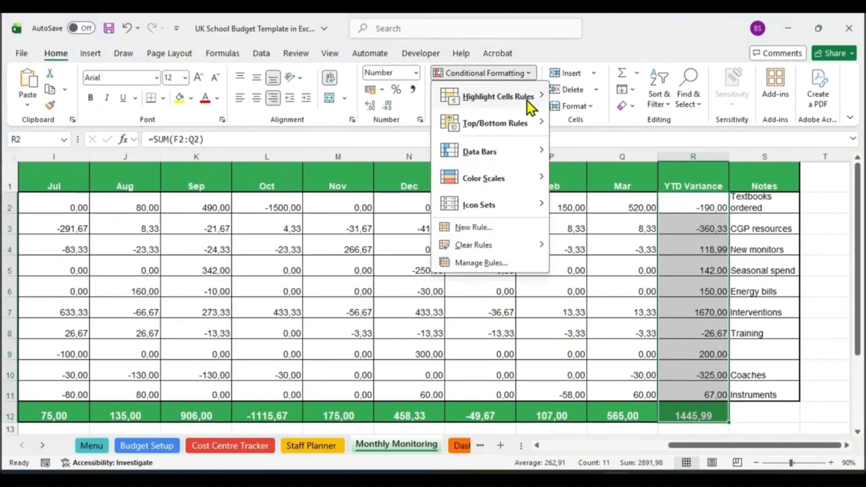
mouse_move(527, 101)
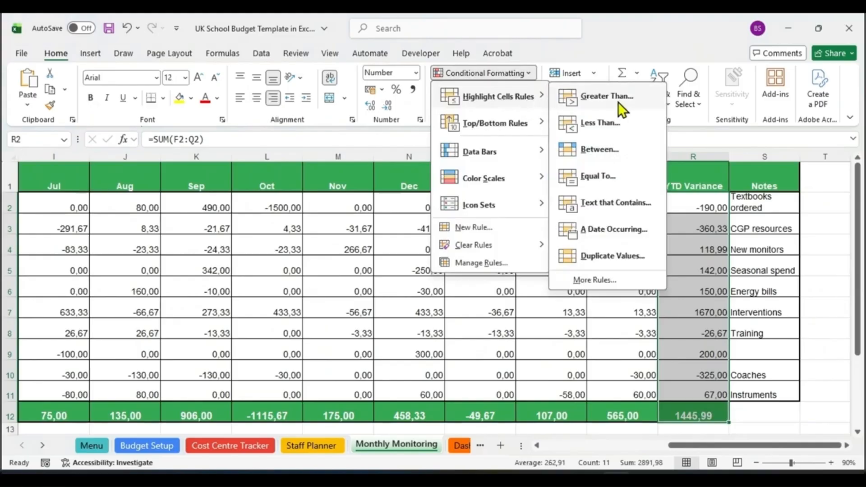
left_click(606, 96)
type("1")
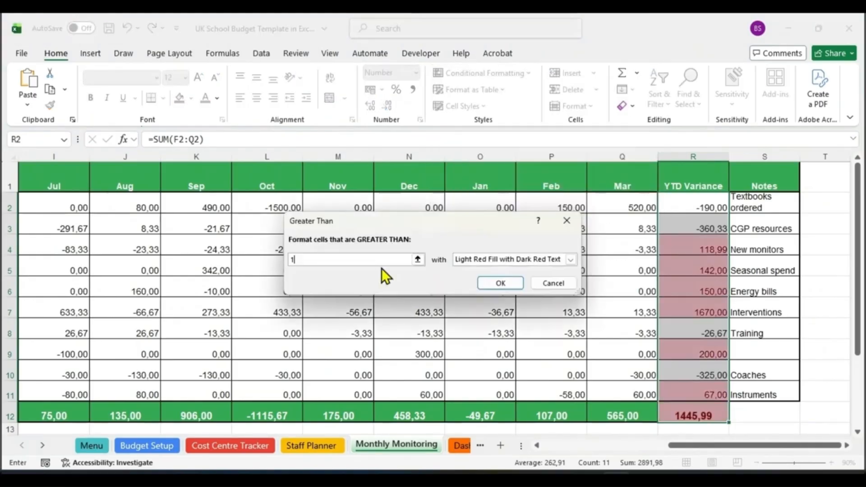
left_click(570, 260)
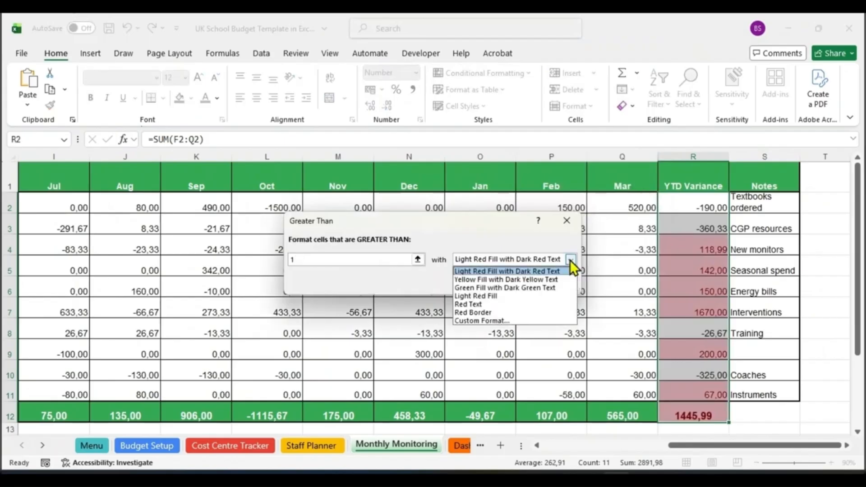
left_click(522, 287)
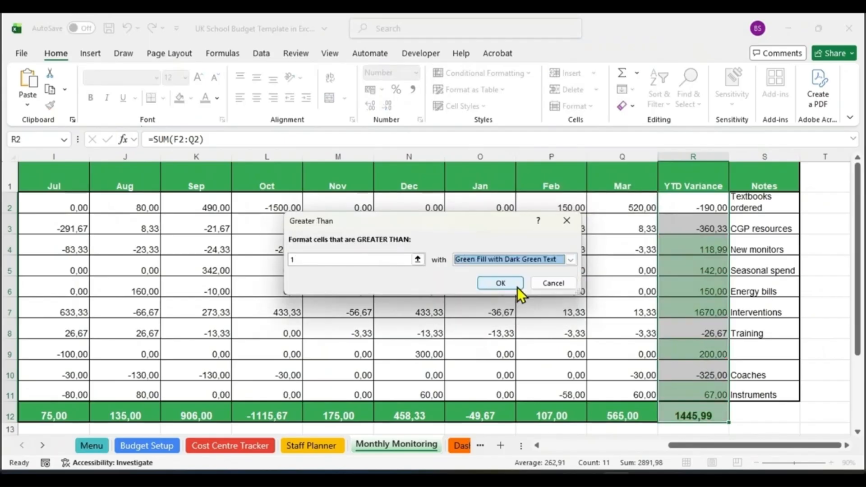
left_click(518, 286)
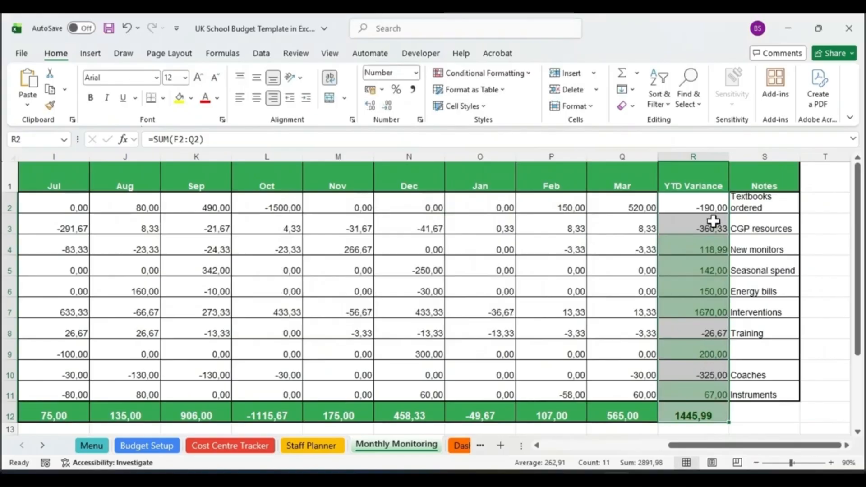
Add a Less Than 1 conditional formatting rule to R2:R12 with Light Red Fill with Dark Red Text.
left_click(523, 74)
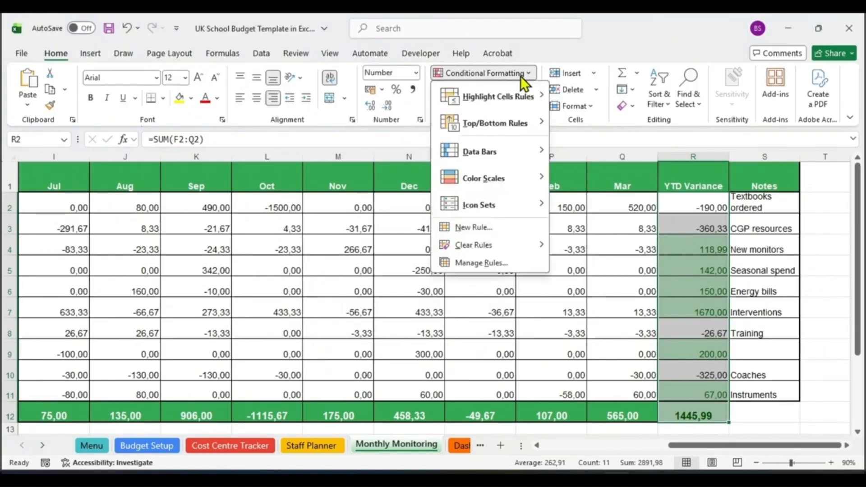
mouse_move(539, 94)
left_click(569, 123)
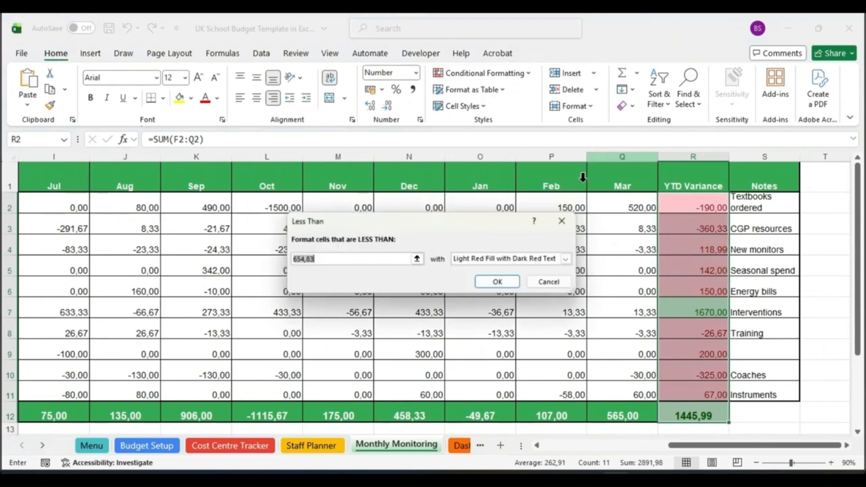
type("1")
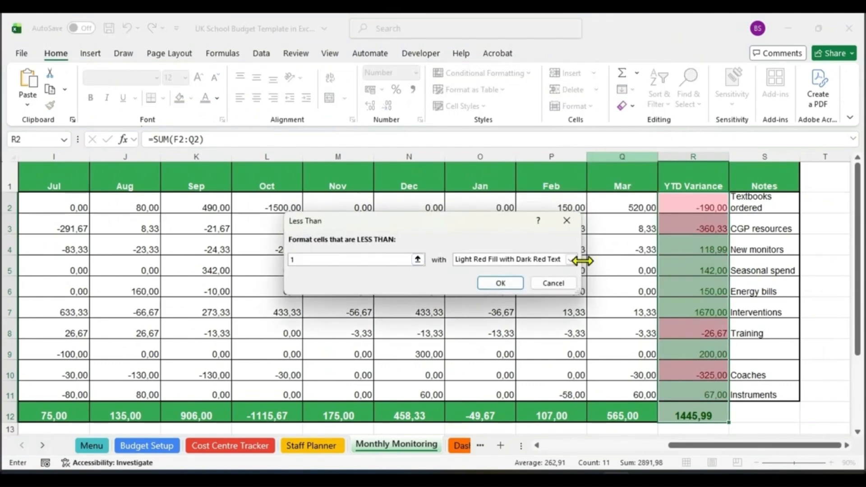
left_click(497, 288)
left_click(663, 353)
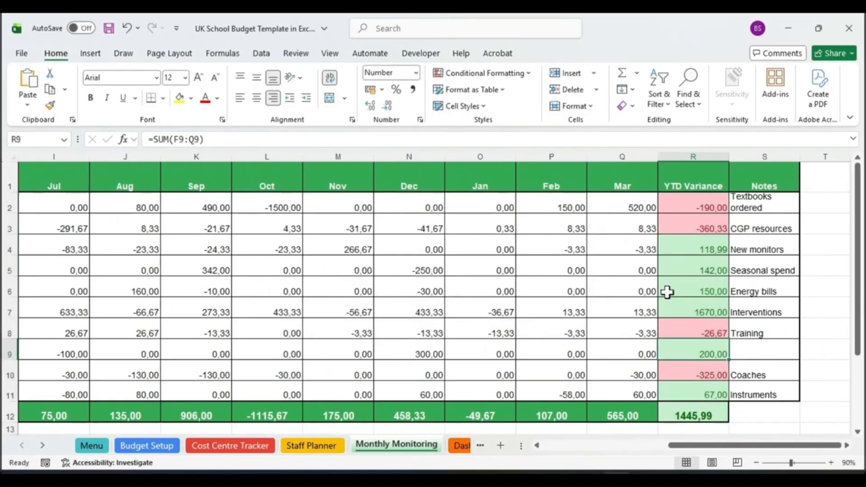
Compare the YTD Variance column on Monthly Monitoring with column AR of the Cost Centre Tracker, and return to Monthly Monitoring.
left_click(690, 152)
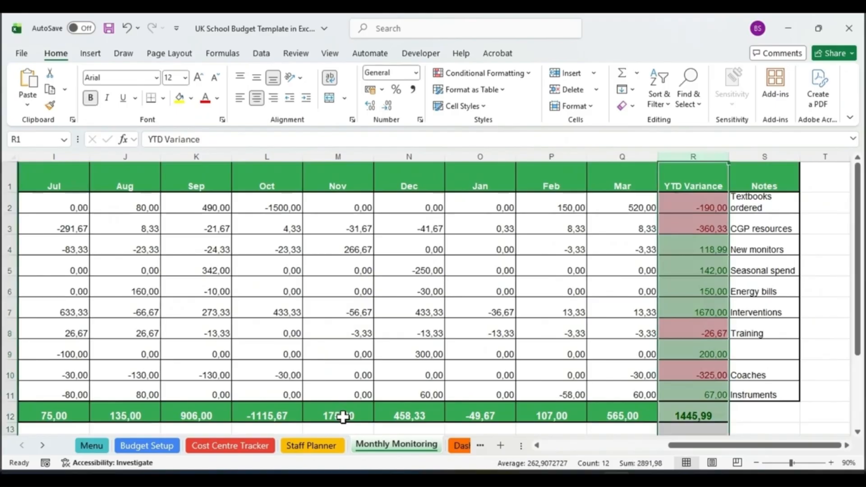
left_click(268, 446)
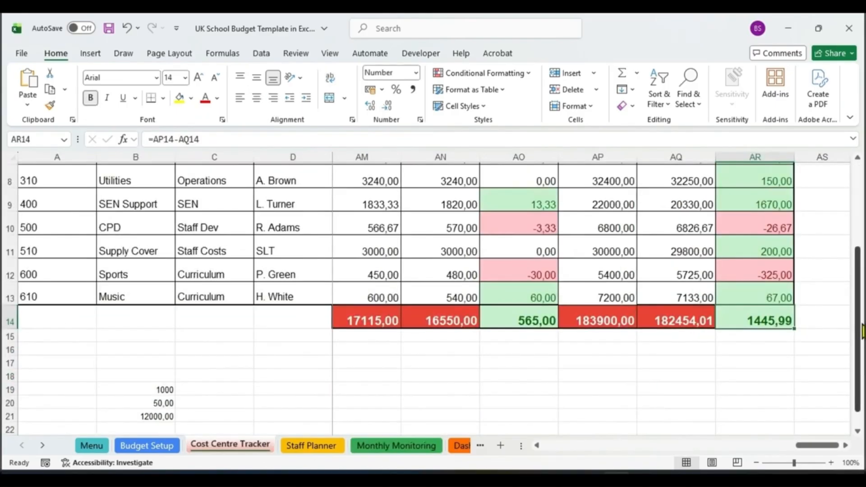
scroll(861, 332, "up", 3)
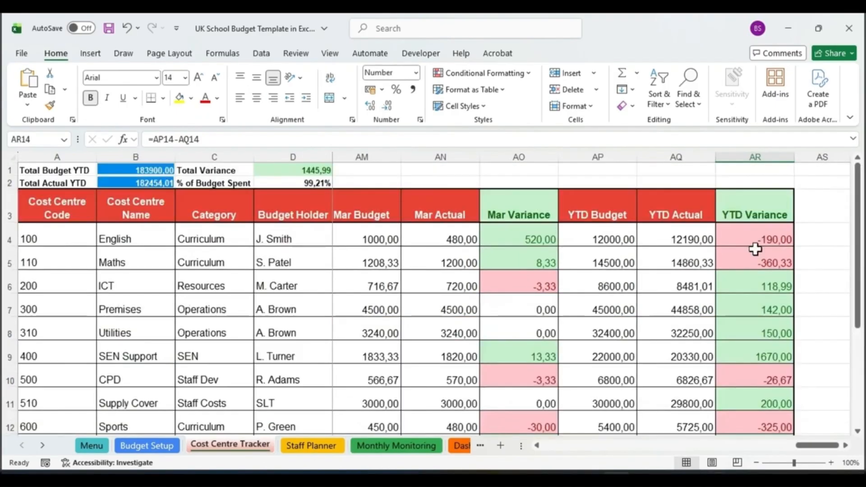
left_click(774, 157)
scroll(861, 253, "down", 1)
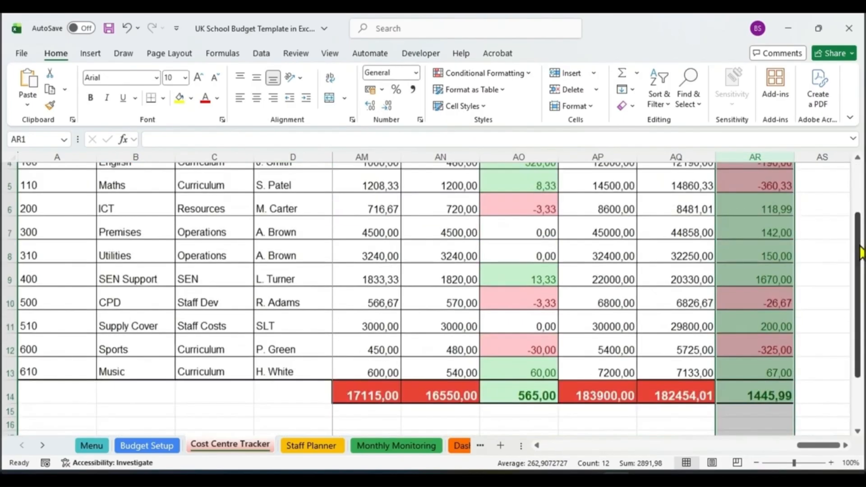
left_click(396, 445)
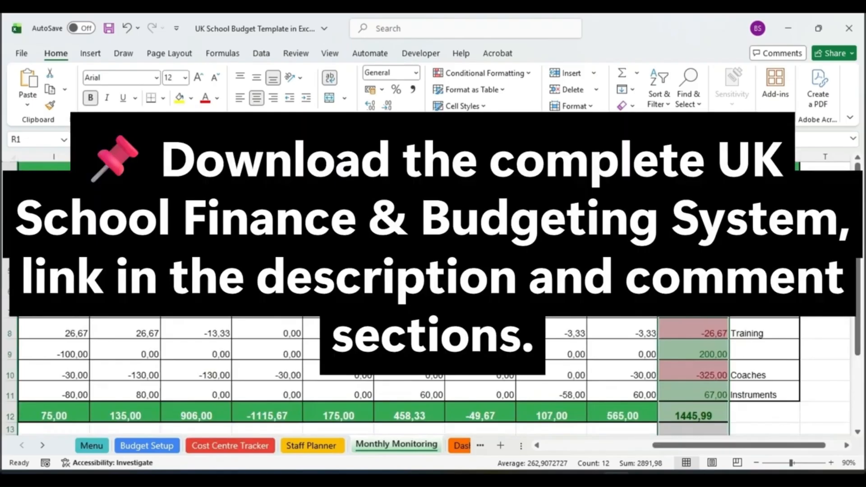
left_click(825, 292)
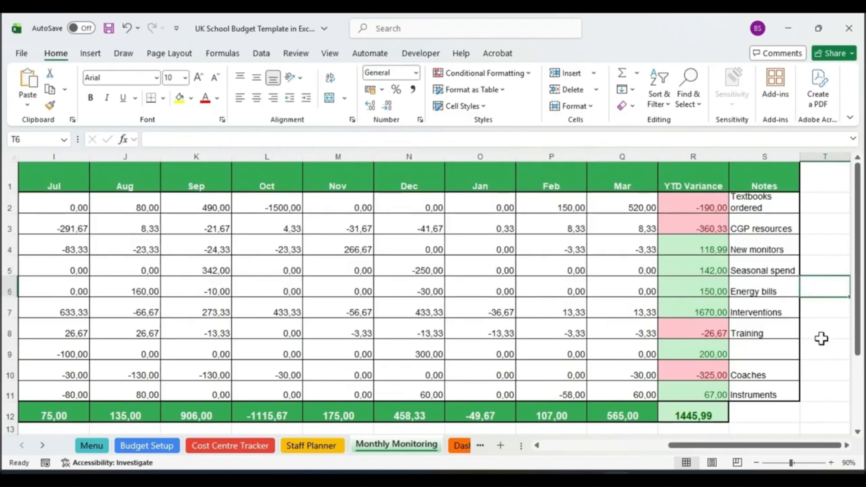
Review the Menu, Budget Setup, Cost Centre Tracker and Staff Planner sheets in turn, finishing on Monthly Monitoring.
left_click_drag(769, 445, 618, 450)
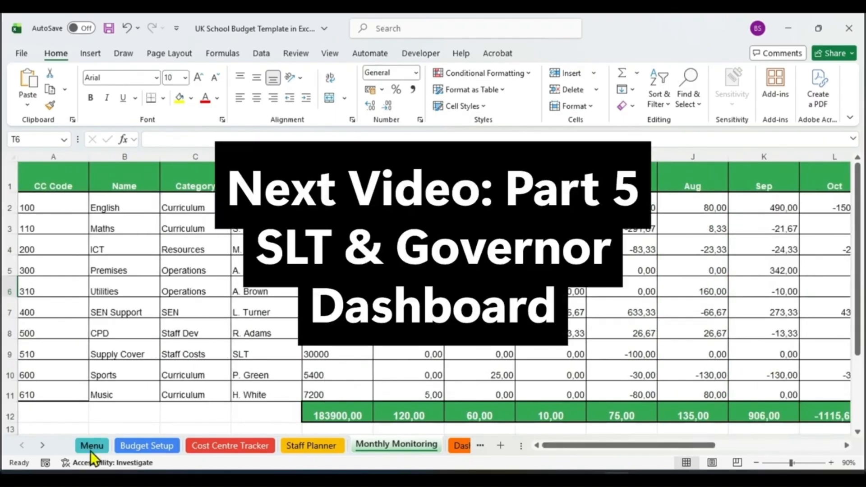
left_click(91, 447)
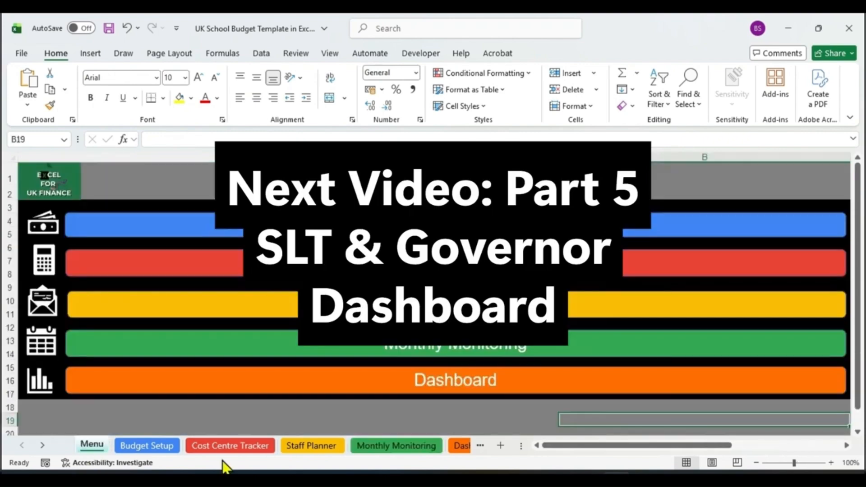
left_click(146, 447)
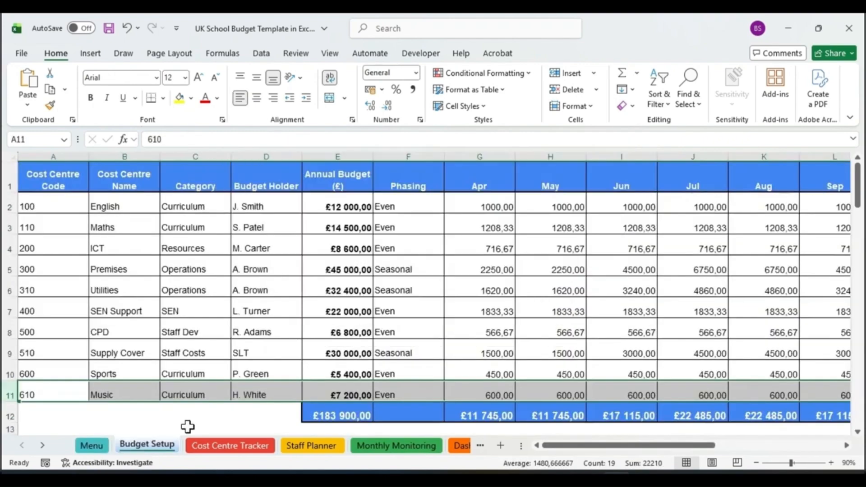
left_click(53, 384)
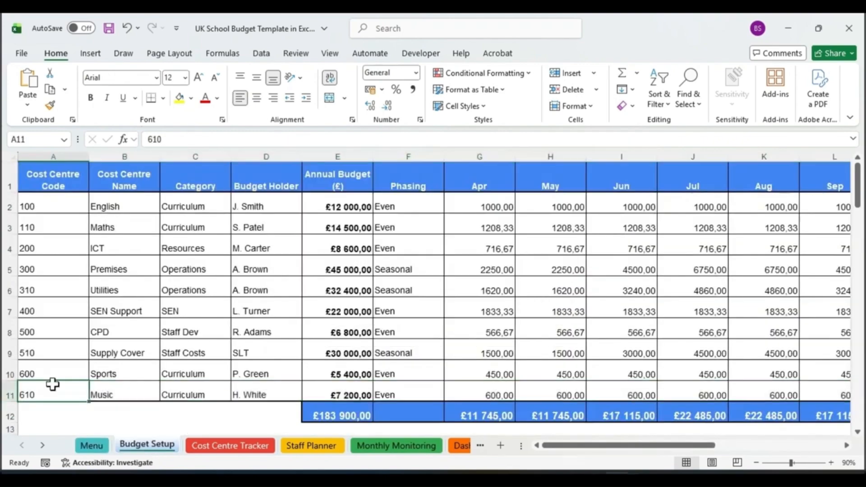
left_click(229, 445)
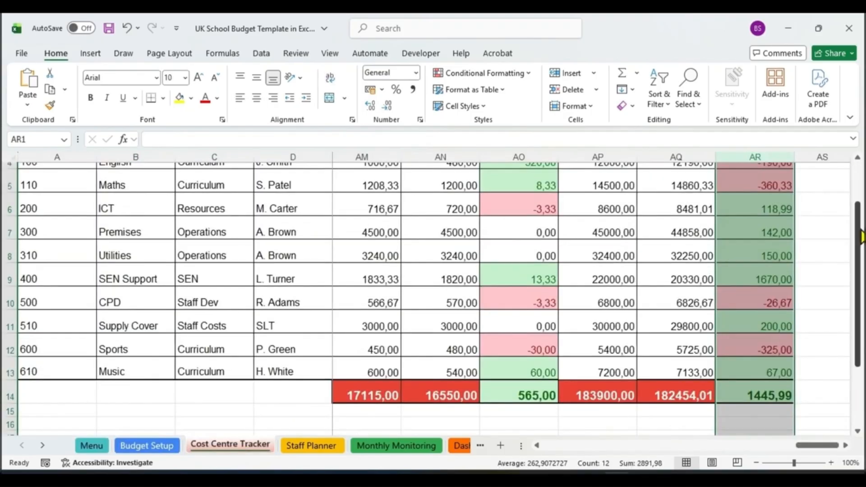
scroll(861, 221, "up", 1)
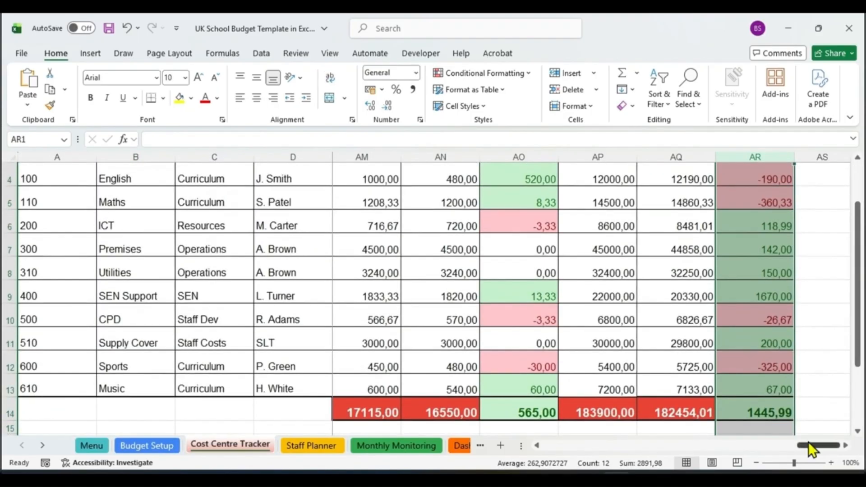
left_click_drag(808, 442, 553, 444)
left_click_drag(852, 300, 858, 192)
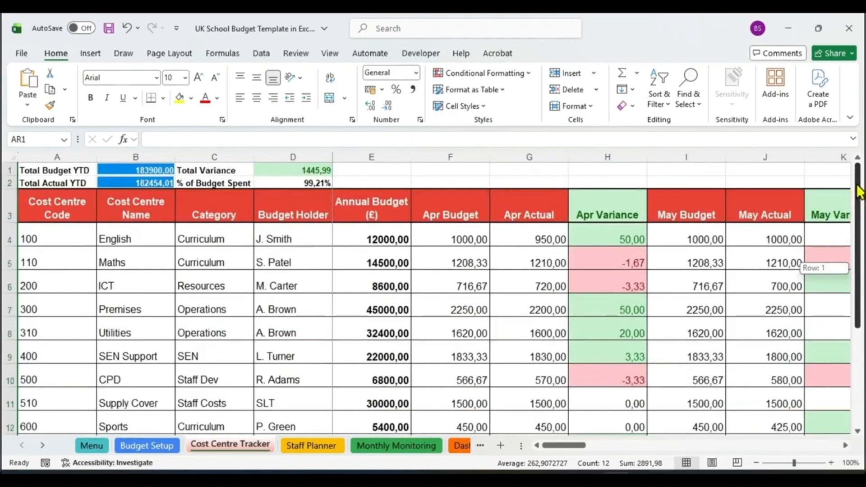
left_click(312, 445)
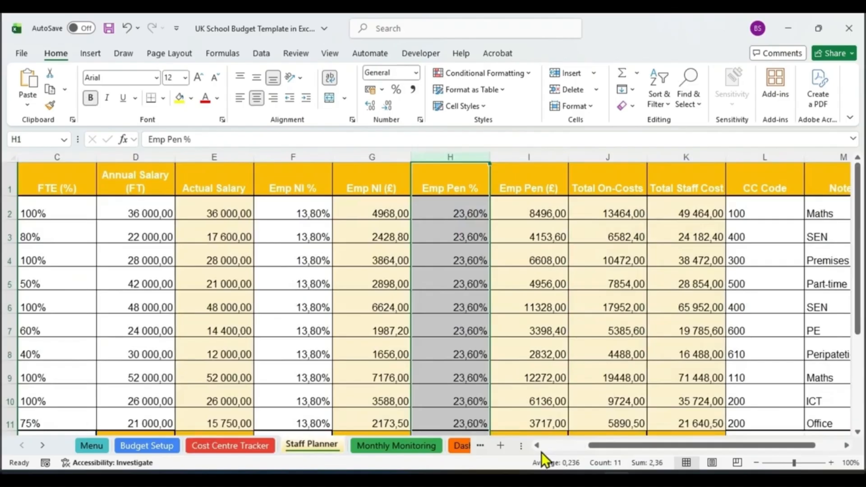
left_click_drag(609, 445, 564, 443)
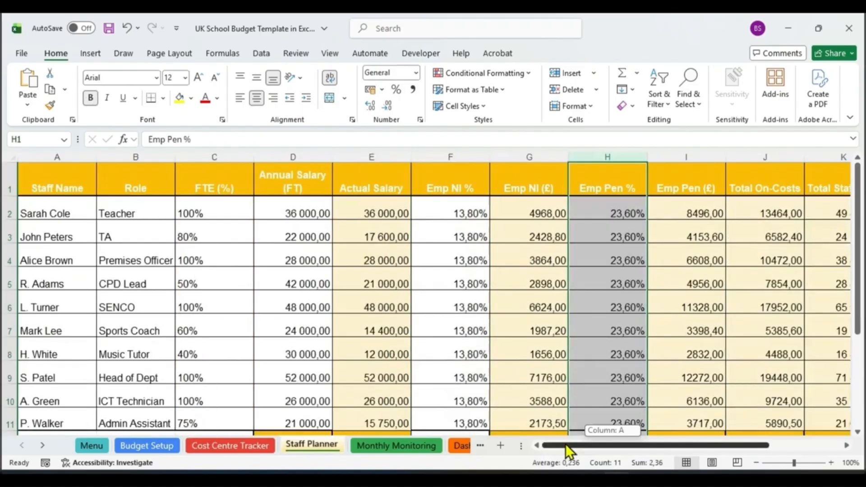
left_click(369, 450)
left_click_drag(608, 445, 670, 453)
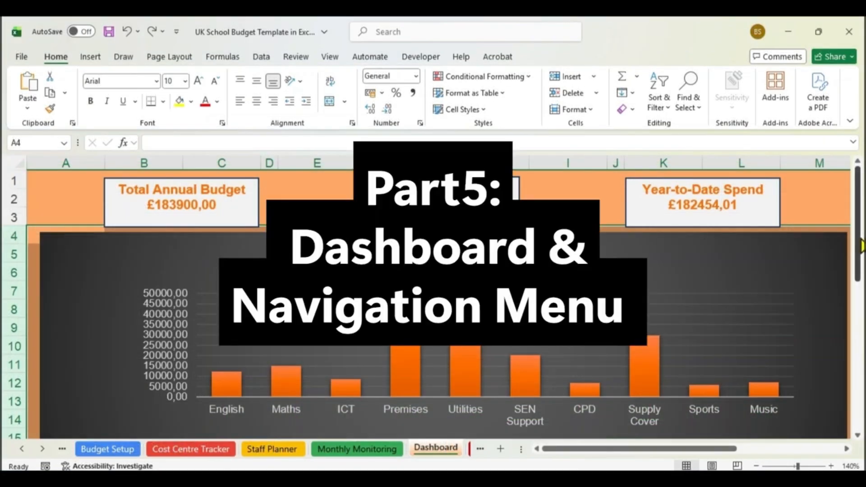
View the Menu sheet with its navigation buttons, and return to the Dashboard.
mouse_move(860, 245)
left_mouse_down()
mouse_move(838, 397)
mouse_move(855, 244)
left_mouse_up()
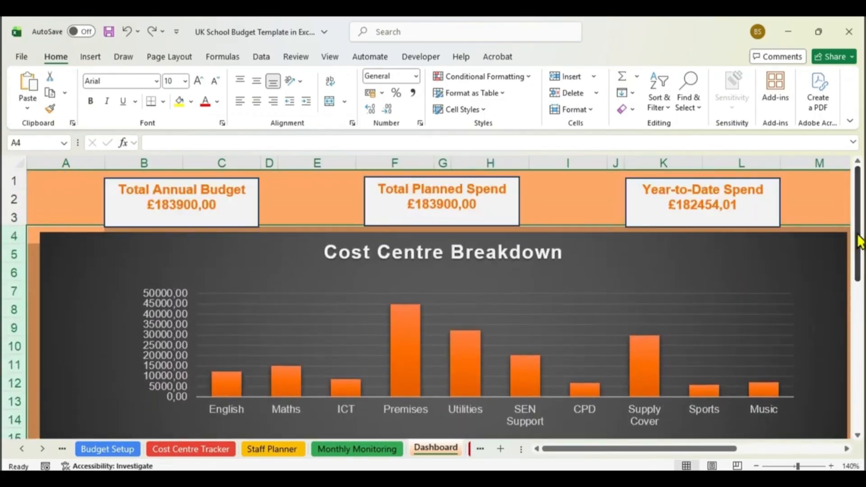
left_click(63, 449)
left_click(90, 448)
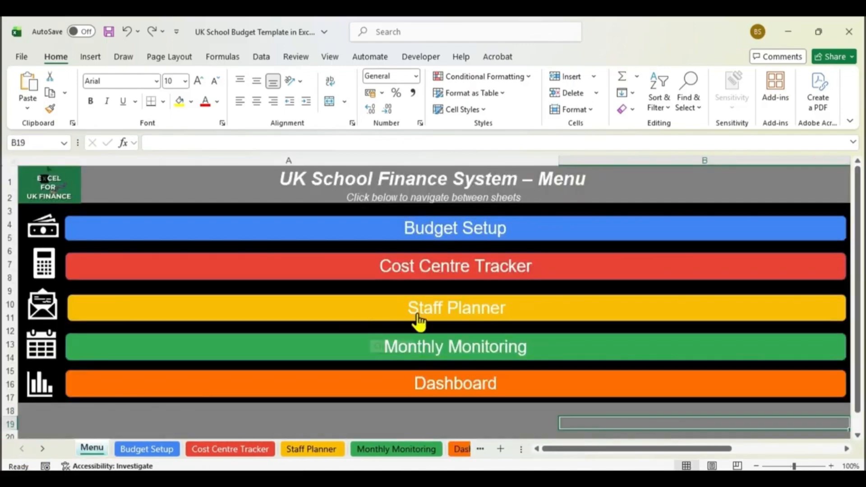
mouse_move(859, 302)
left_mouse_down()
mouse_move(859, 311)
mouse_move(858, 301)
left_mouse_up()
left_click(453, 452)
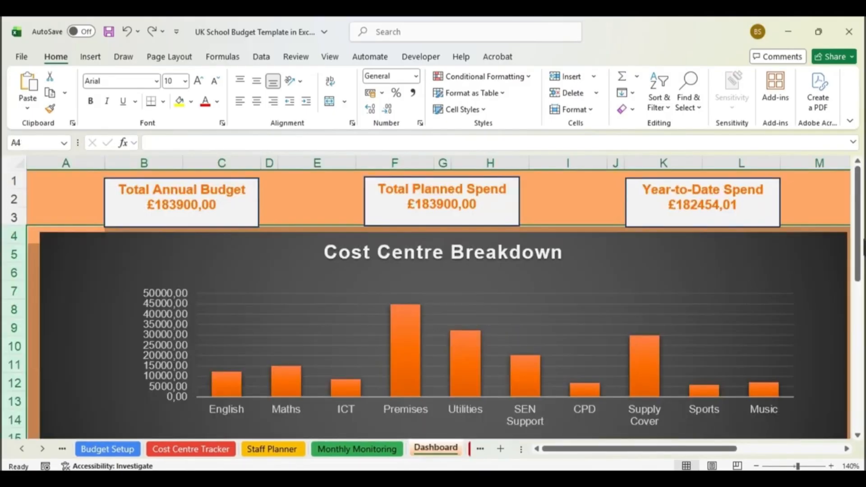
Inspect the cell references behind the three Dashboard summary boxes and view the Monthly trend chart below them.
left_click(229, 194)
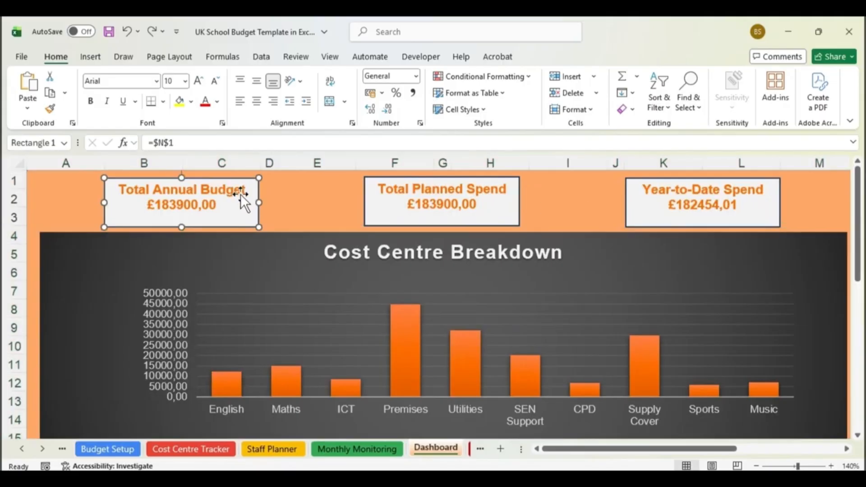
left_click(448, 199)
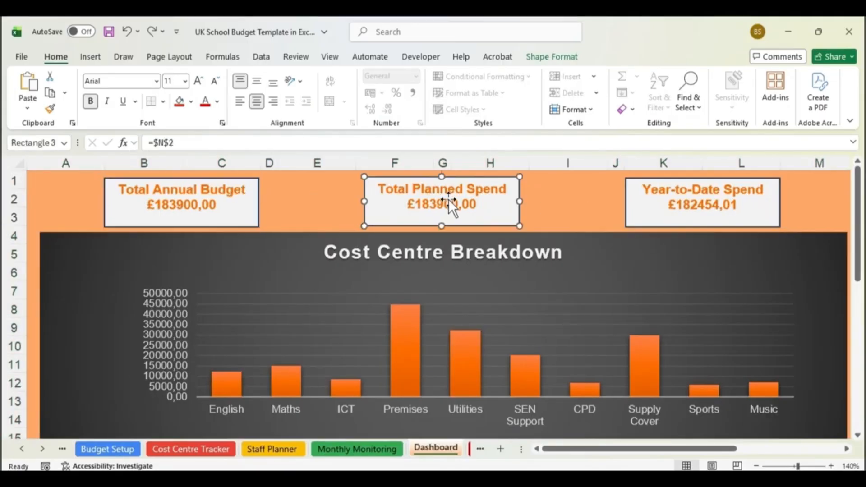
left_click(636, 208)
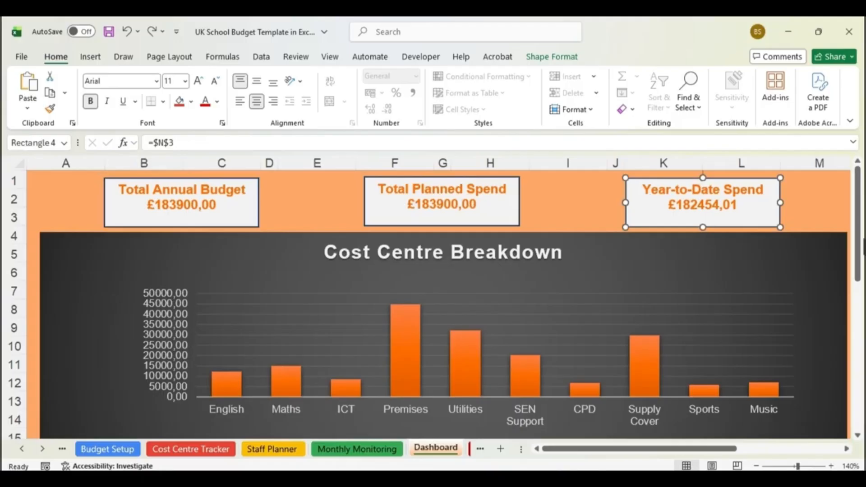
left_click_drag(856, 222, 860, 399)
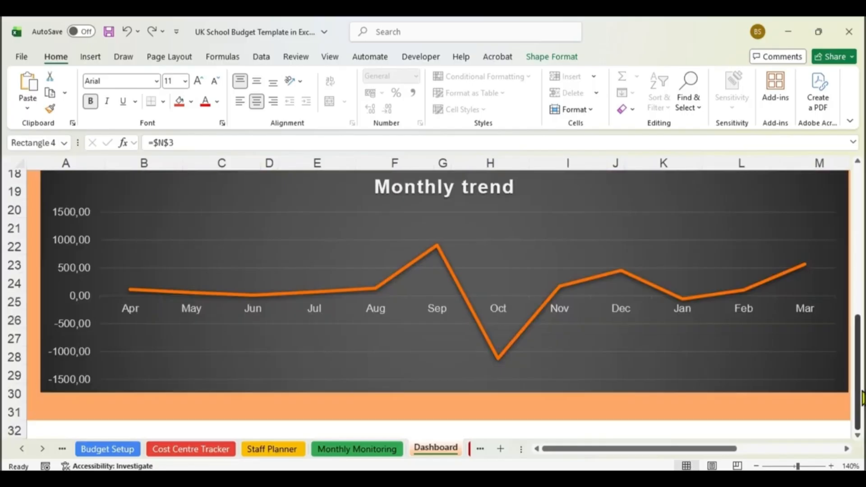
left_click_drag(862, 390, 860, 222)
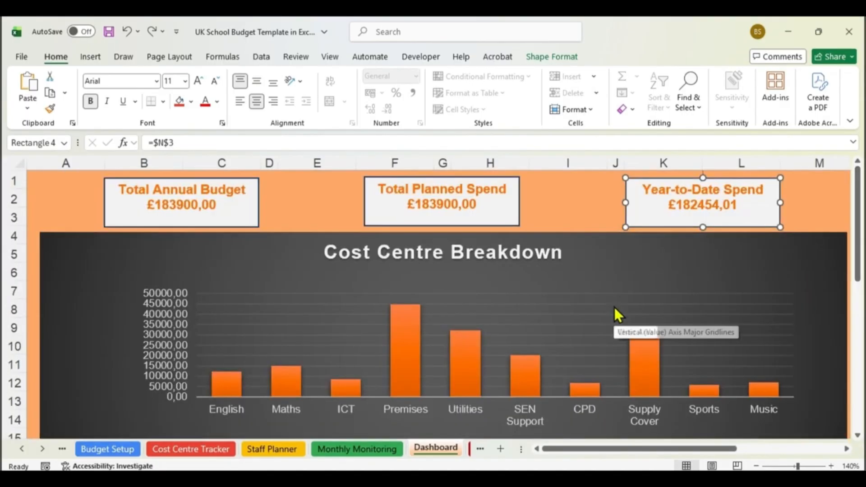
Examine the helper data in columns N to Q that feeds the Dashboard boxes, including the Total Annual Budget formula in N1.
left_click(188, 193)
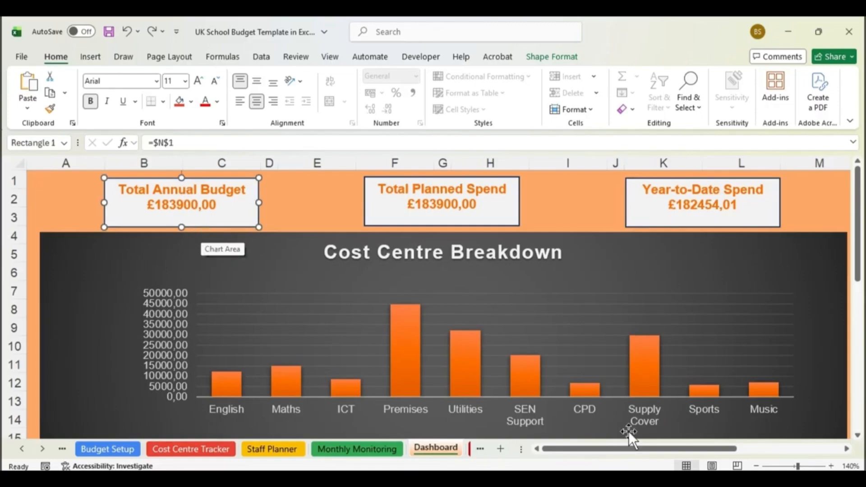
left_click_drag(634, 448, 742, 467)
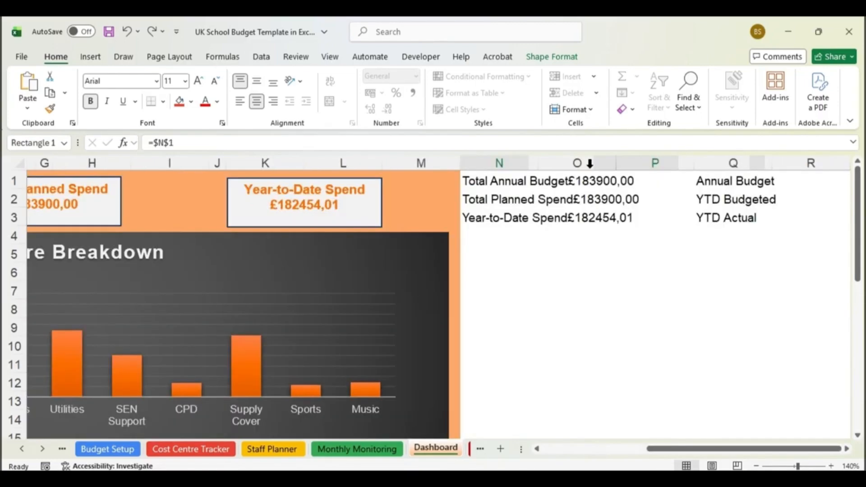
left_click_drag(498, 163, 718, 165)
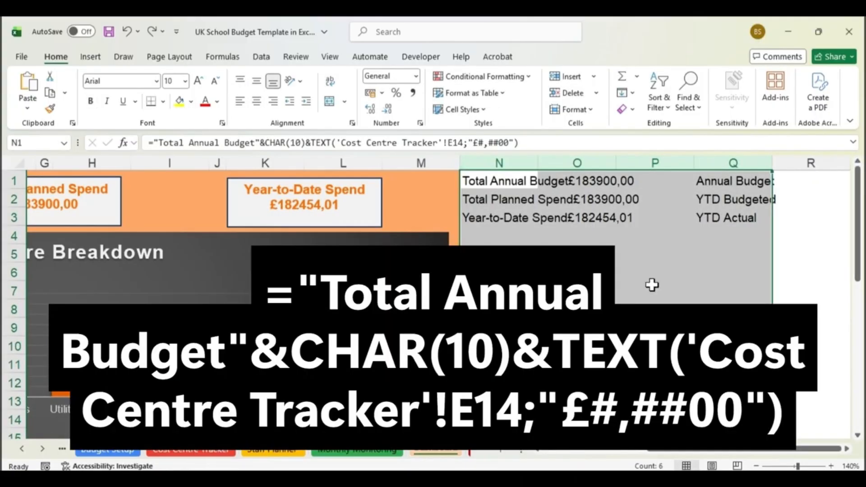
left_click(506, 179)
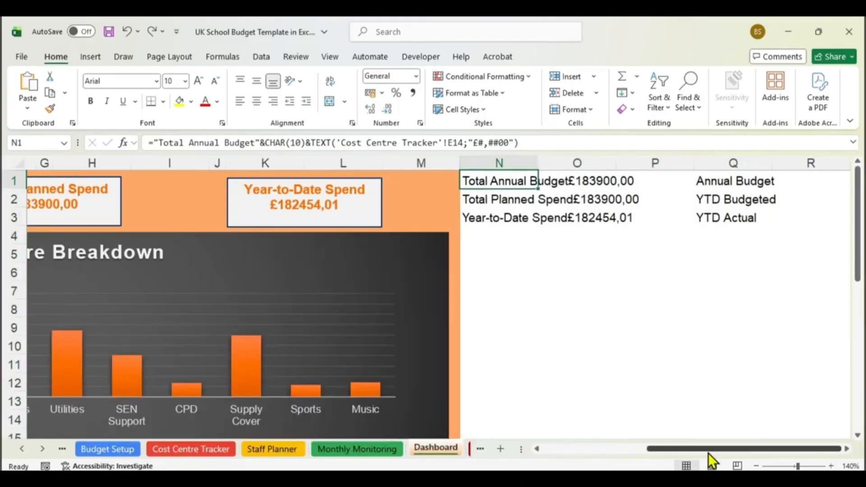
left_click_drag(708, 452, 604, 452)
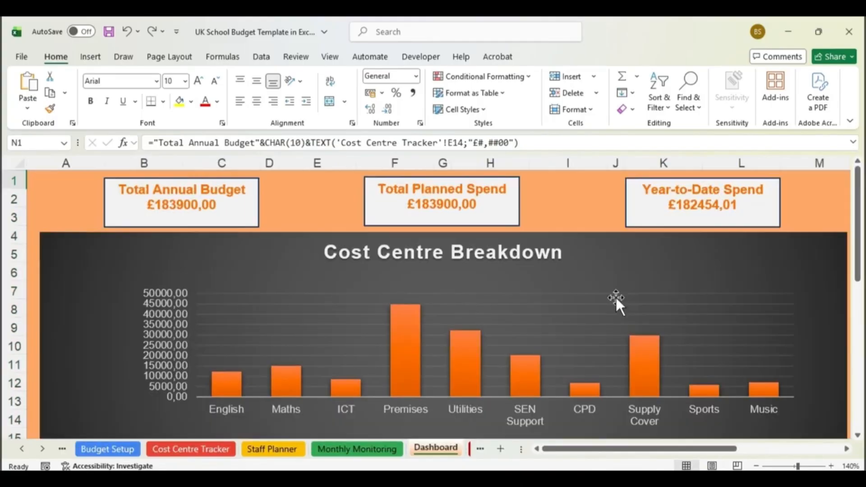
Recheck which helper cells the Total Annual Budget, Total Planned Spend and Year-to-Date Spend boxes are linked to.
left_click(171, 208)
left_click(442, 206)
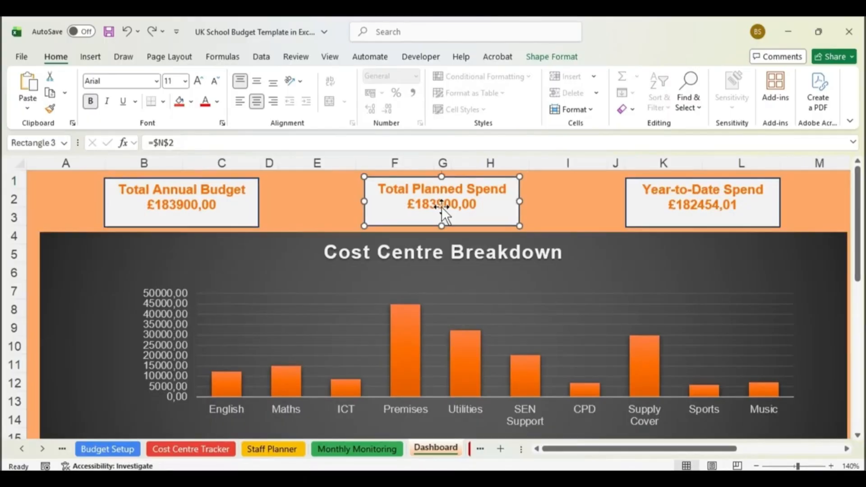
left_click(674, 210)
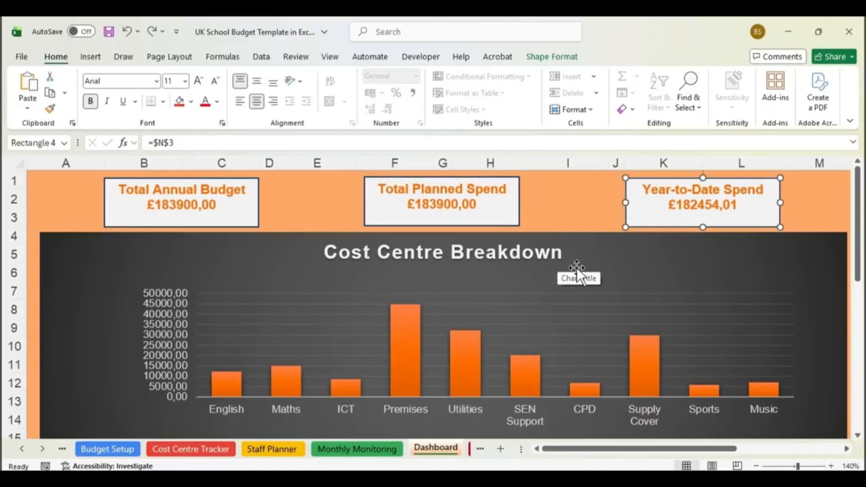
View the Cost Centre Tracker sheet, and inspect the data series reference of the Cost Centre Breakdown chart on the Dashboard.
left_click(212, 448)
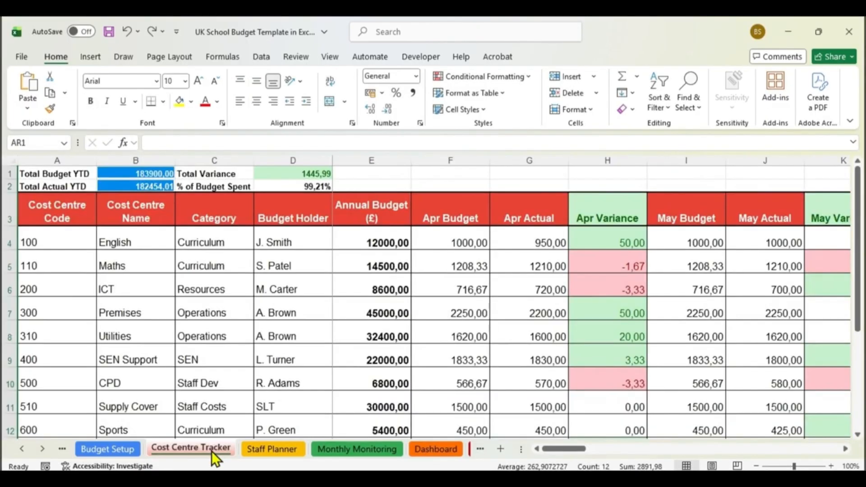
left_click_drag(563, 449, 536, 455)
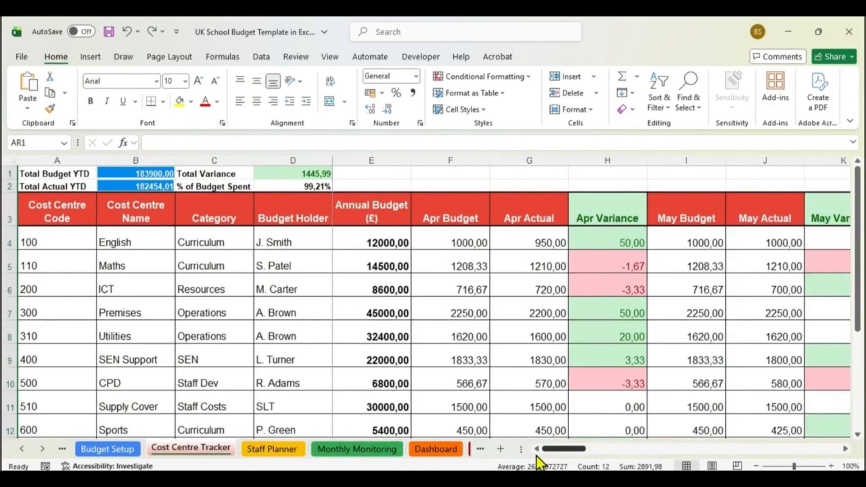
left_click(445, 456)
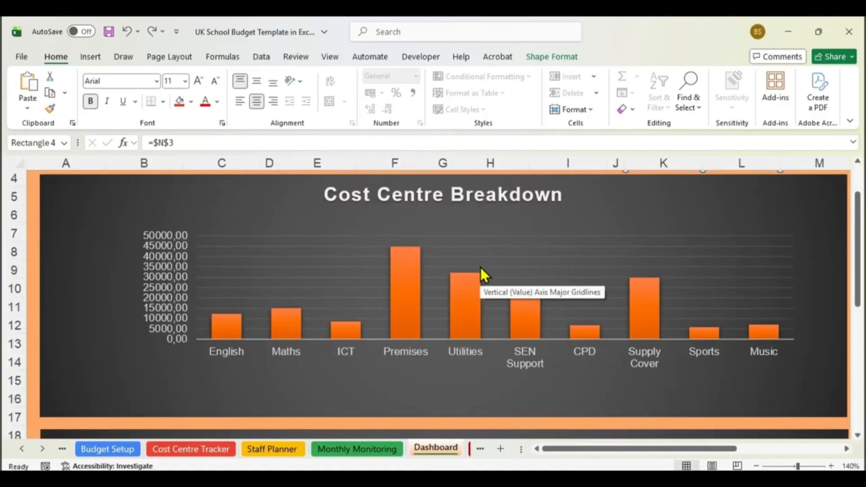
left_click(398, 279)
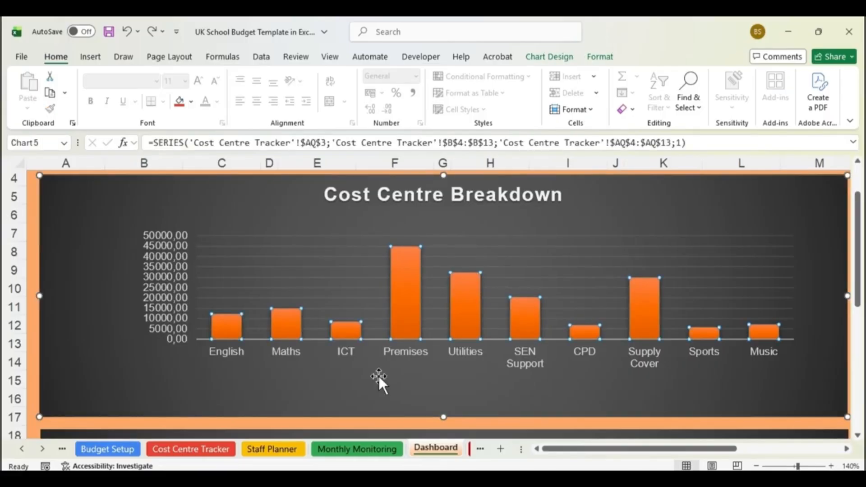
Examine the YTD Budget and YTD Actual columns in the Cost Centre Tracker, and return to the Dashboard chart.
left_click(210, 453)
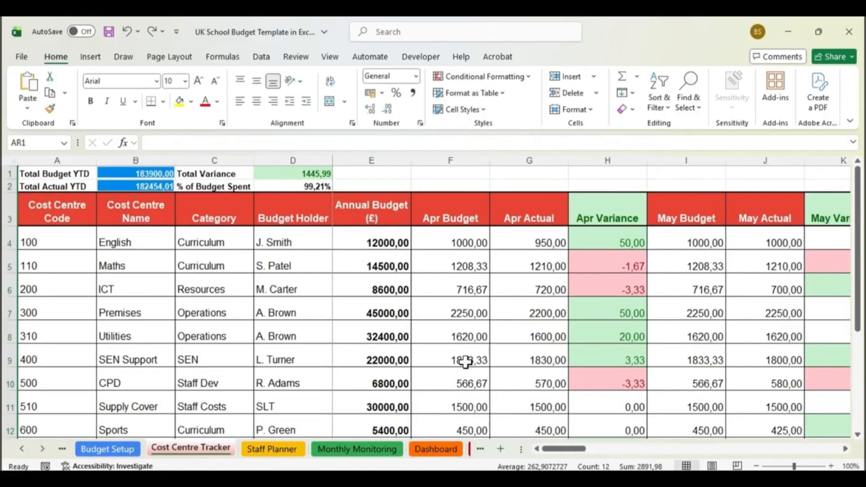
left_click_drag(567, 453, 819, 468)
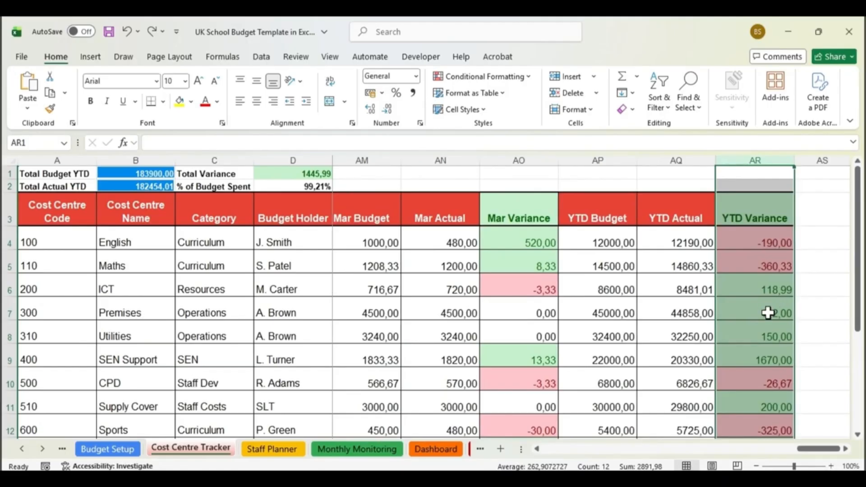
left_click(599, 163)
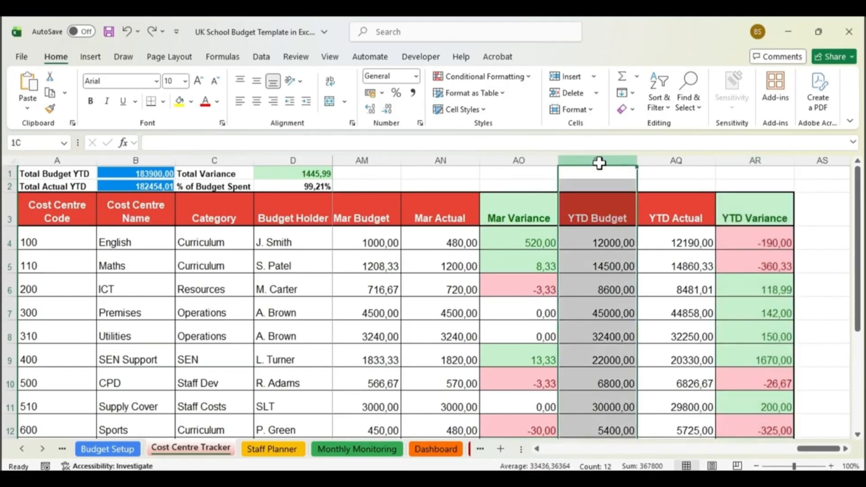
key("Right")
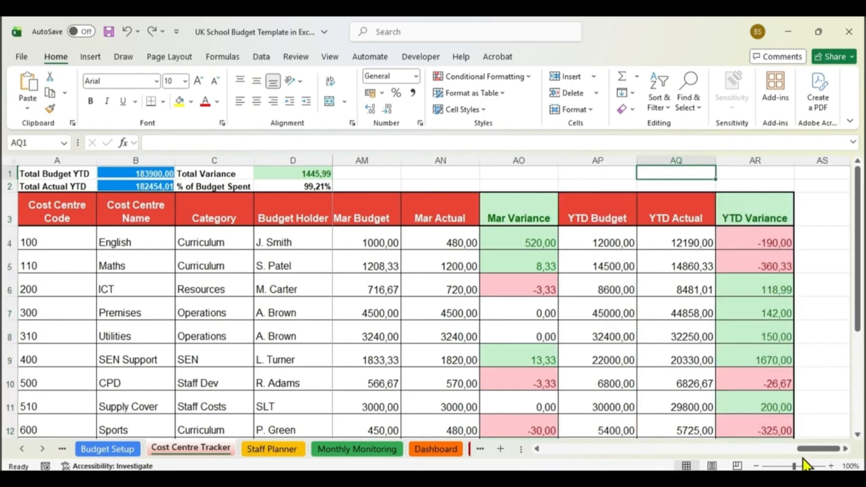
left_click_drag(798, 448, 494, 426)
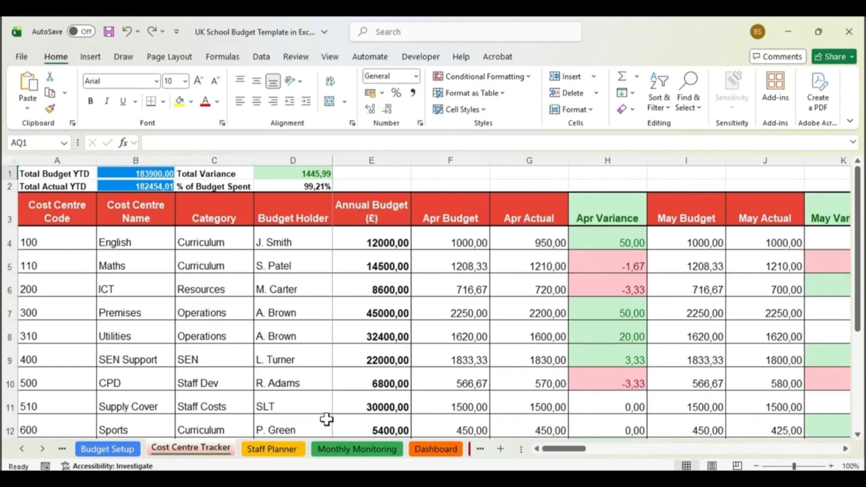
left_click(437, 447)
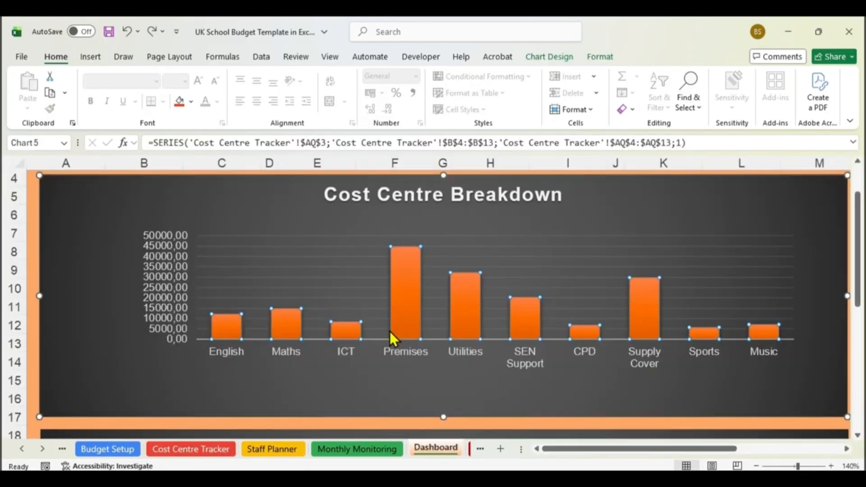
Inspect the data series reference of the Monthly trend line chart on the Dashboard.
left_click_drag(861, 235, 861, 349)
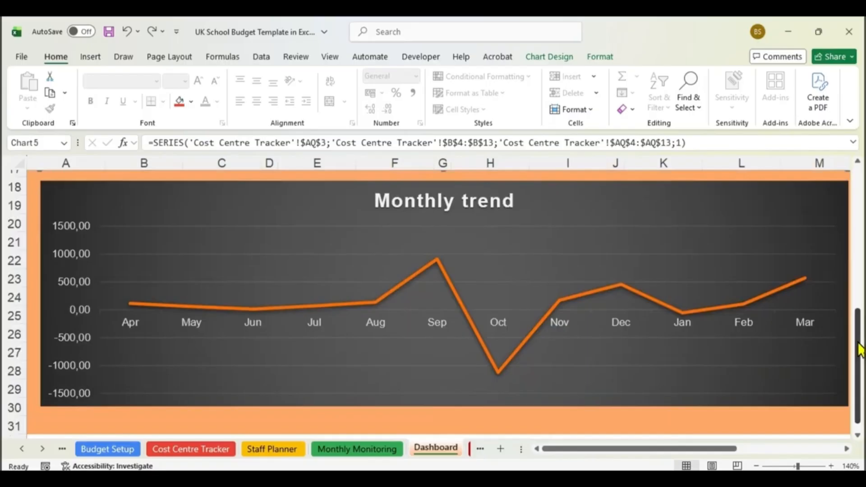
left_click(602, 318)
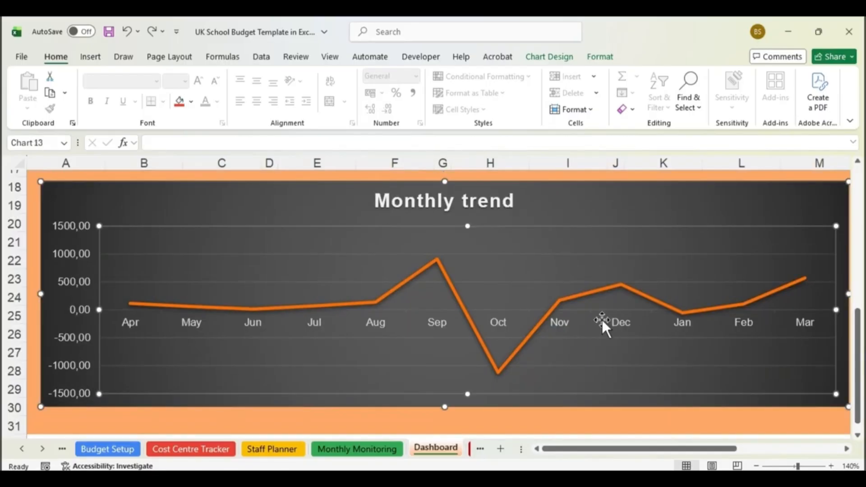
left_click(435, 265)
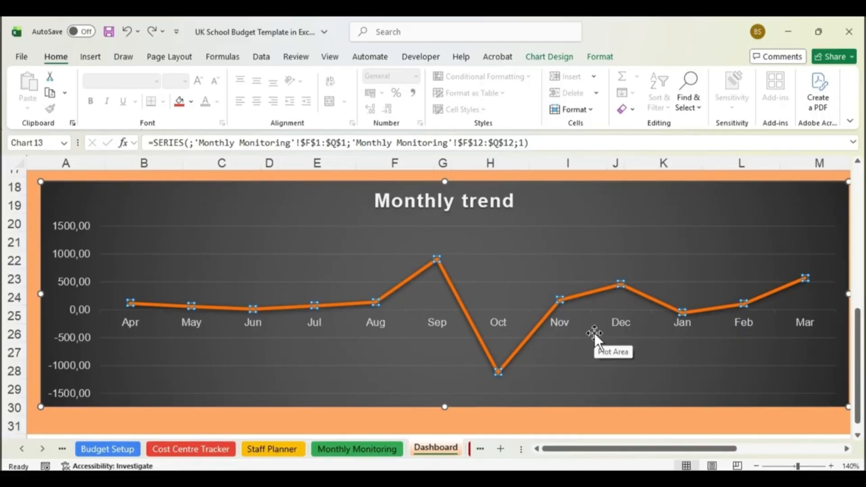
Examine the monthly variance totals from Apr to Mar on the Monthly Monitoring sheet, and return to the Dashboard's summary boxes.
left_click(345, 449)
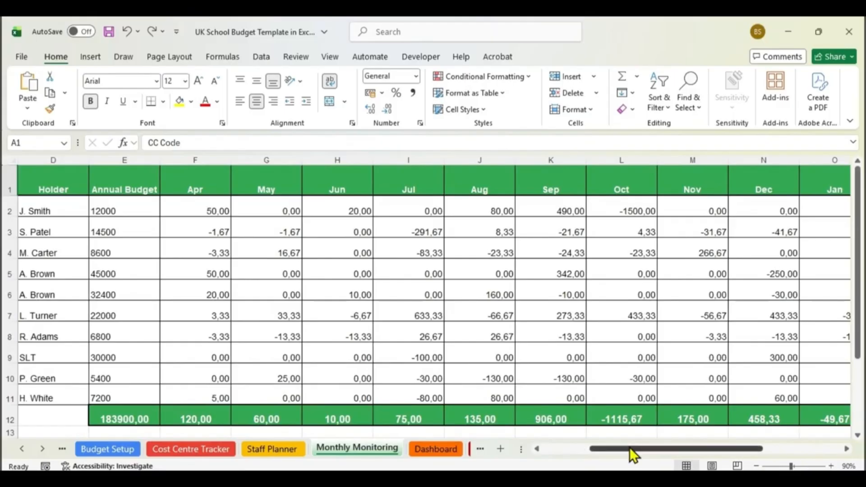
left_click_drag(629, 449, 718, 465)
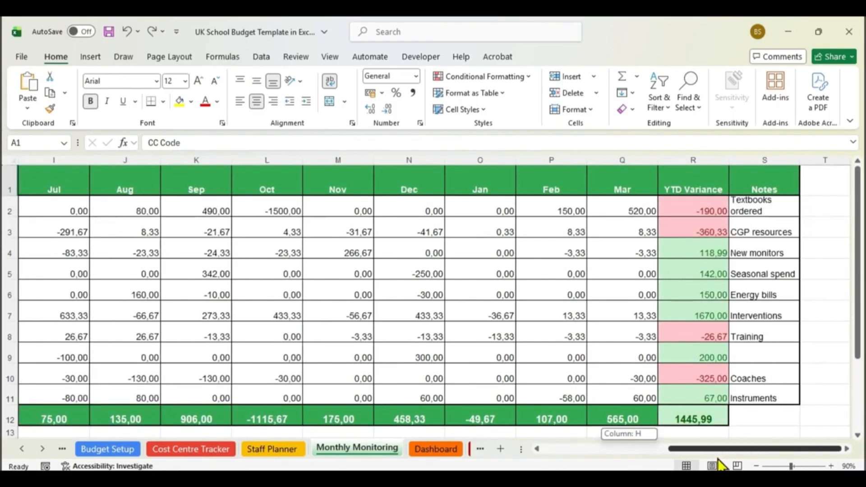
left_click_drag(718, 459, 559, 446)
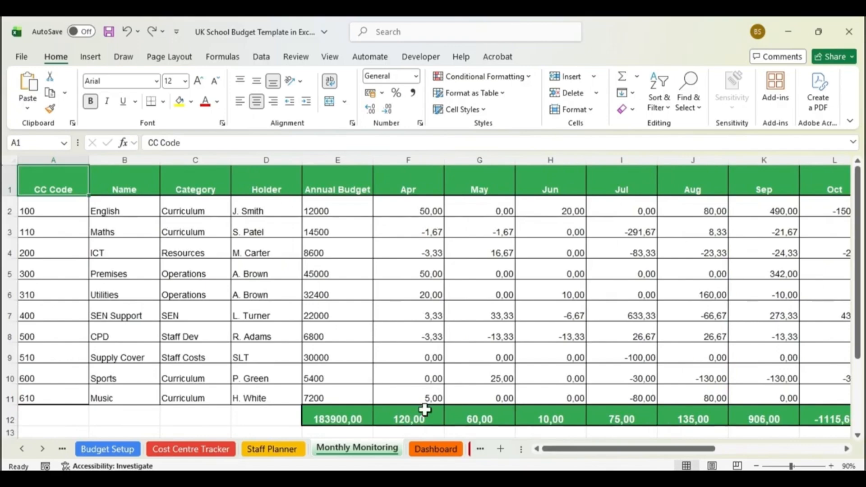
left_click(434, 456)
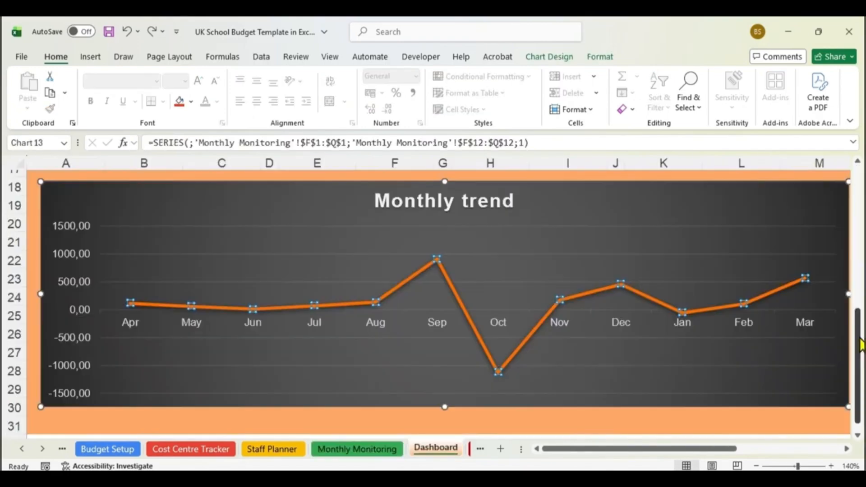
left_click_drag(861, 344, 861, 208)
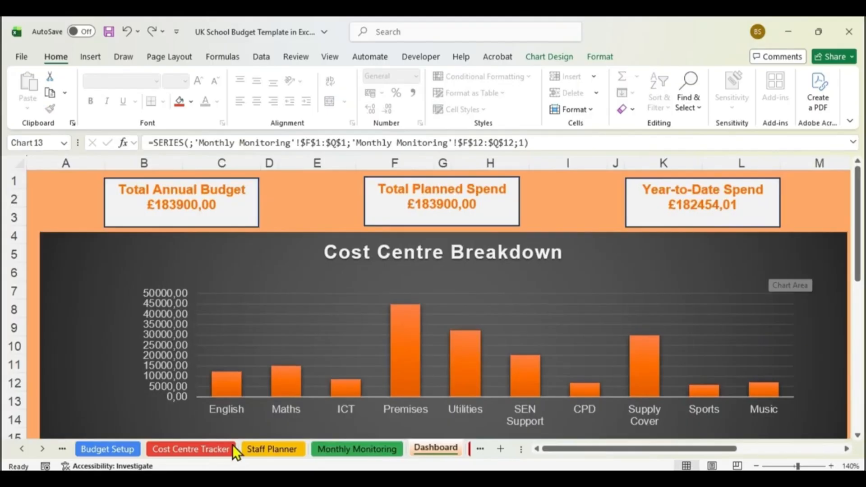
Open the Menu sheet and inspect its title in A1 and navigation instruction in A2.
left_click(23, 448)
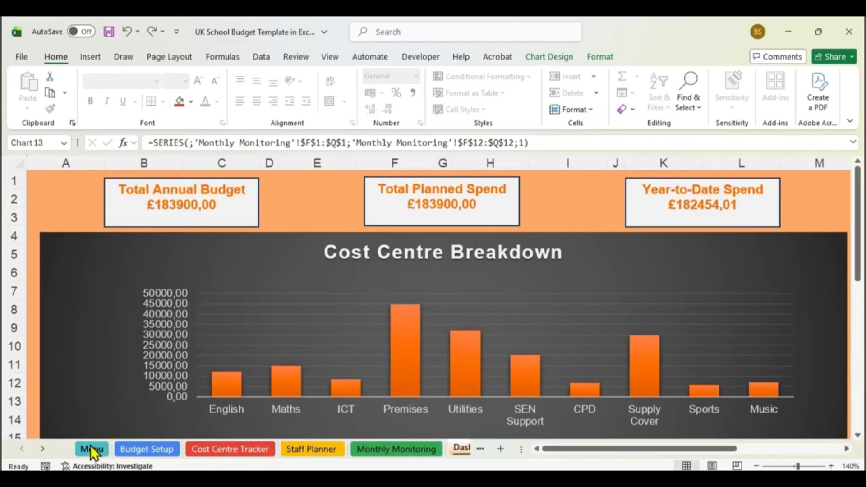
left_click(90, 447)
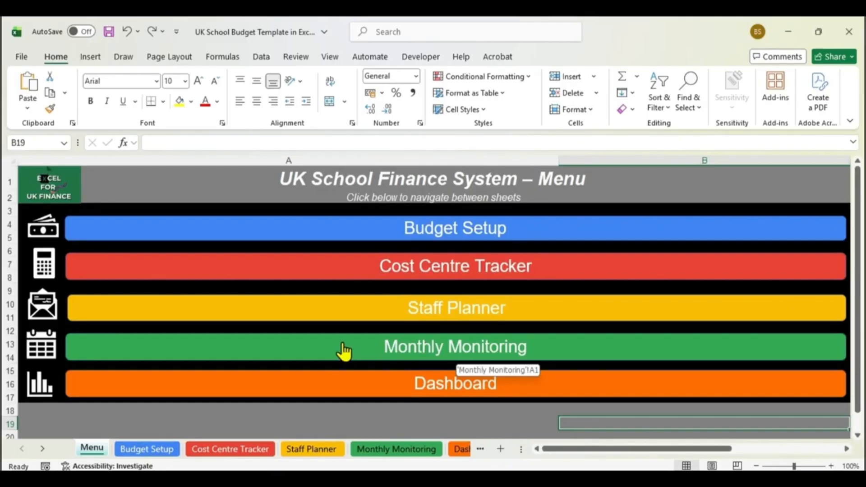
left_click(419, 175)
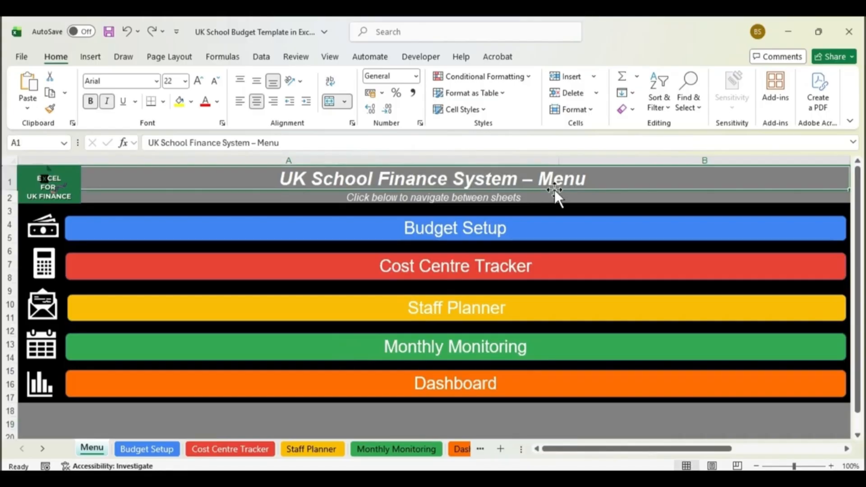
left_click(471, 198)
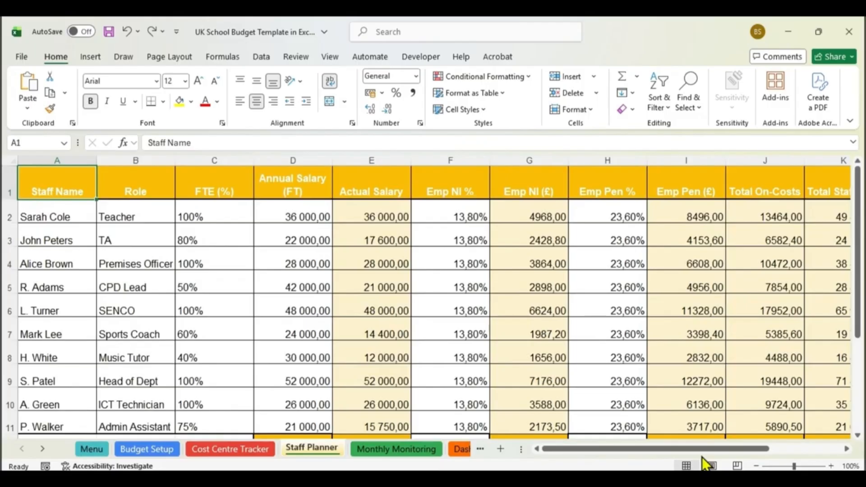
Check the Staff Planner and Cost Centre Tracker sheets reached from the Menu's navigation links, returning to the Menu after each.
left_click_drag(702, 456, 682, 455)
left_click(93, 449)
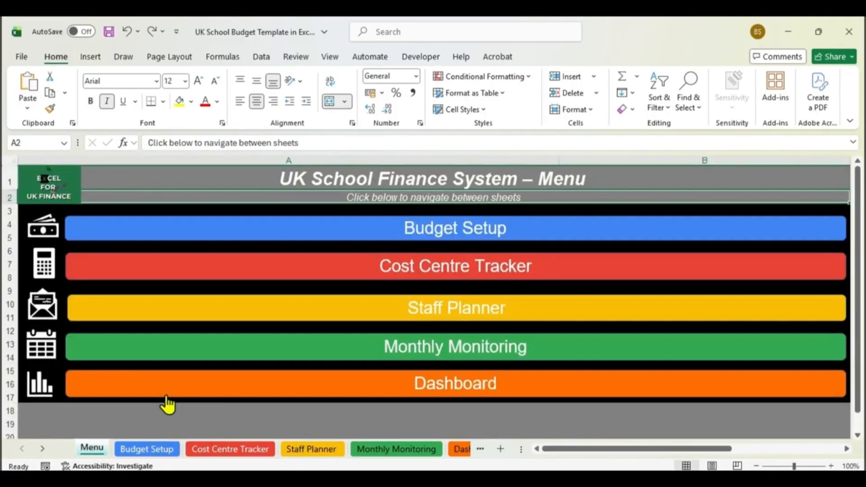
left_click(438, 273)
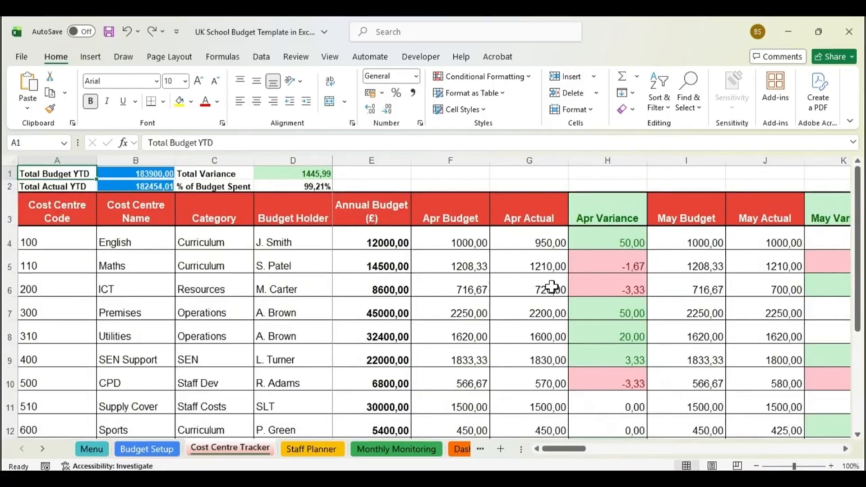
left_click_drag(584, 449, 554, 450)
left_click(93, 449)
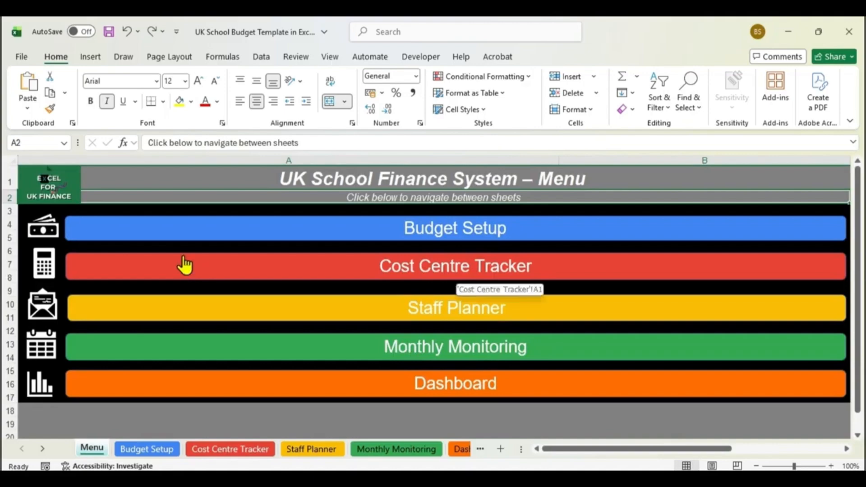
Inspect the Menu's logo picture and the icons beside the five navigation buttons by selecting them one by one.
left_click(40, 181)
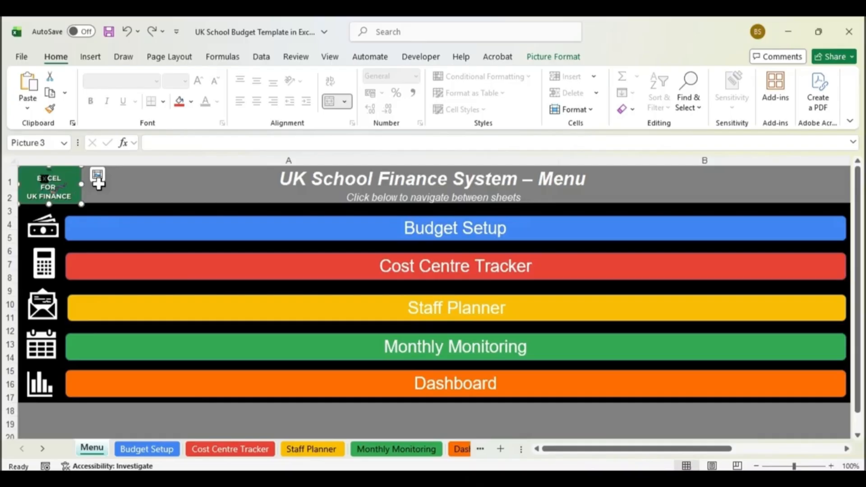
left_click(35, 232, "ctrl")
left_click(45, 275)
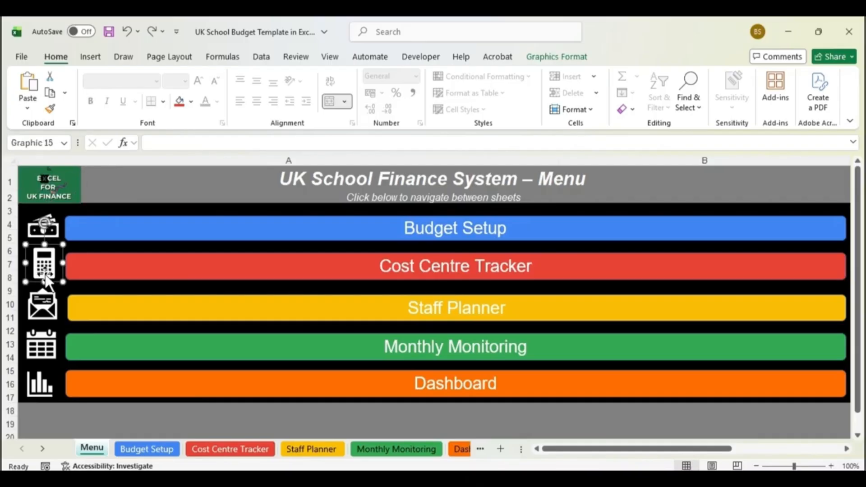
left_click(50, 307)
left_click(56, 338)
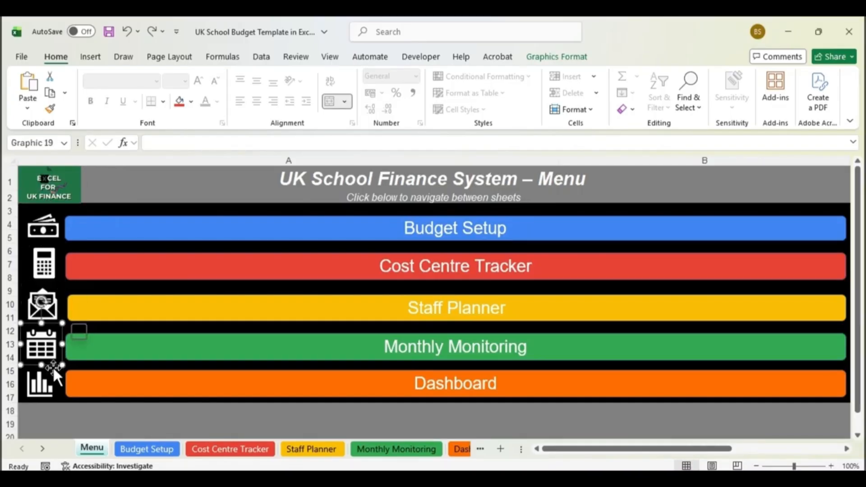
left_click(40, 385)
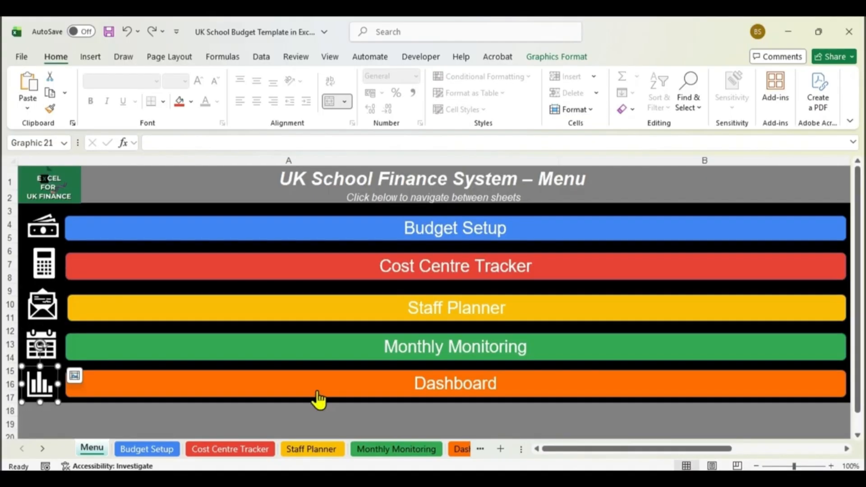
Review the Budget Setup, Cost Centre Tracker, Staff Planner, Monthly Monitoring and Dashboard sheets in sequence.
left_click(158, 449)
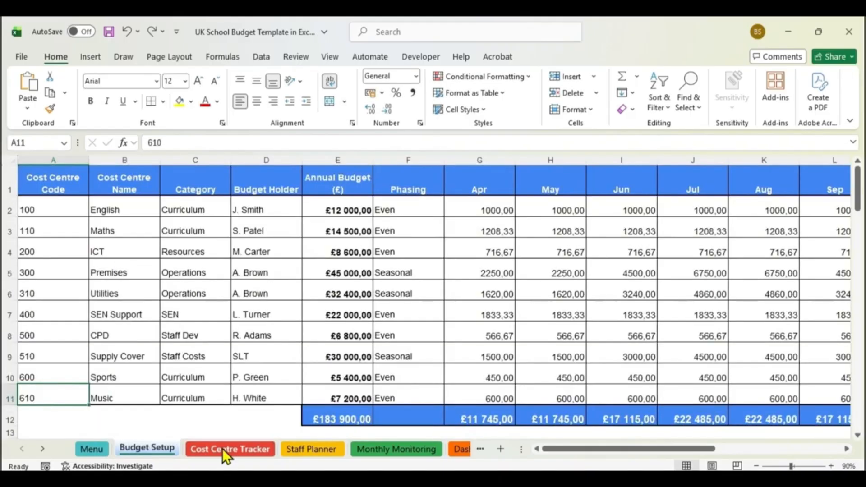
left_click(223, 448)
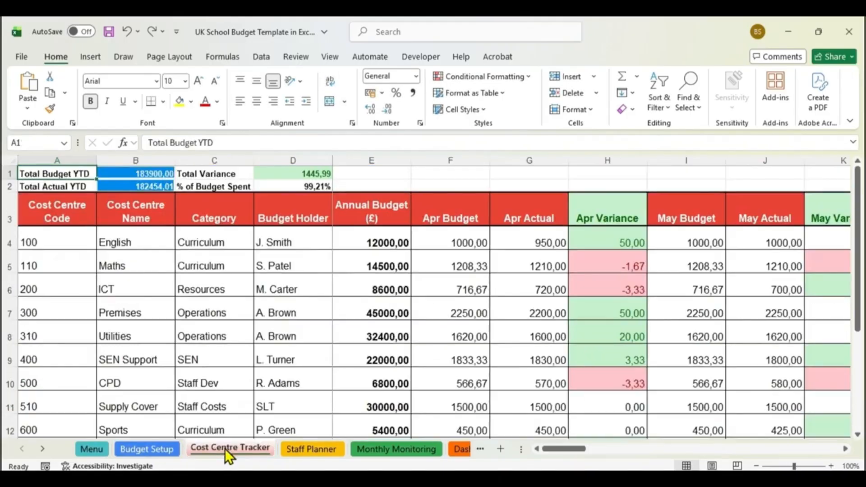
left_click(321, 451)
left_click(406, 450)
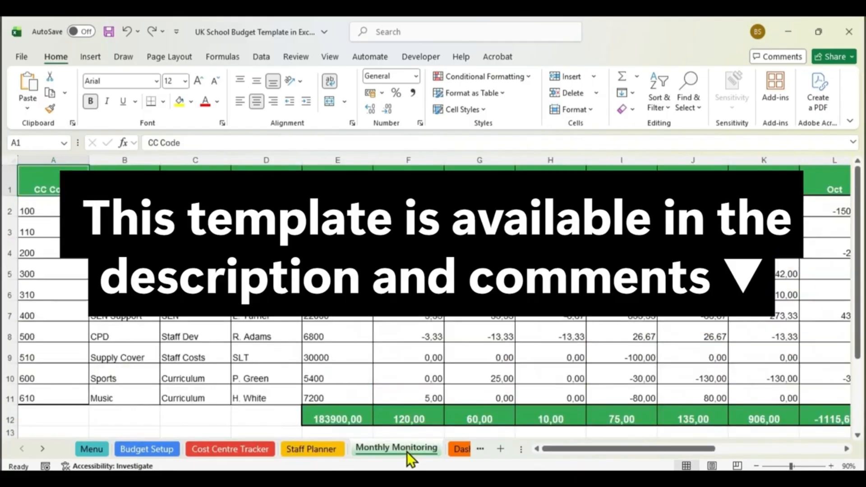
left_click(458, 448)
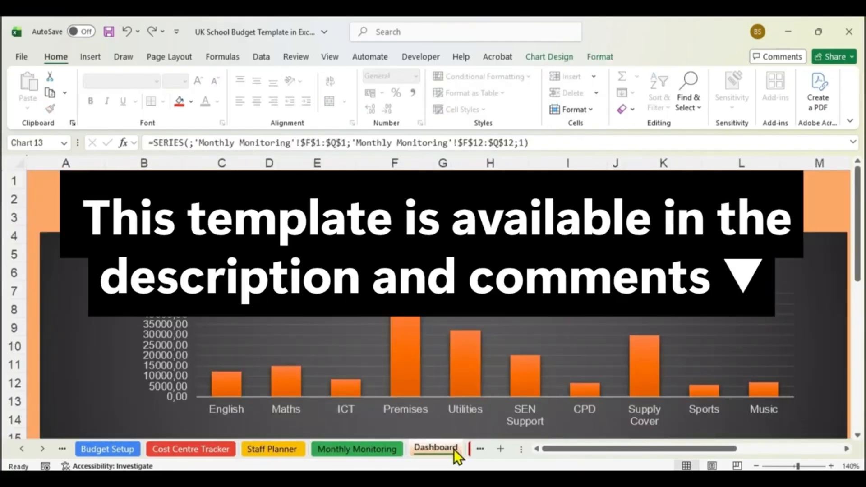